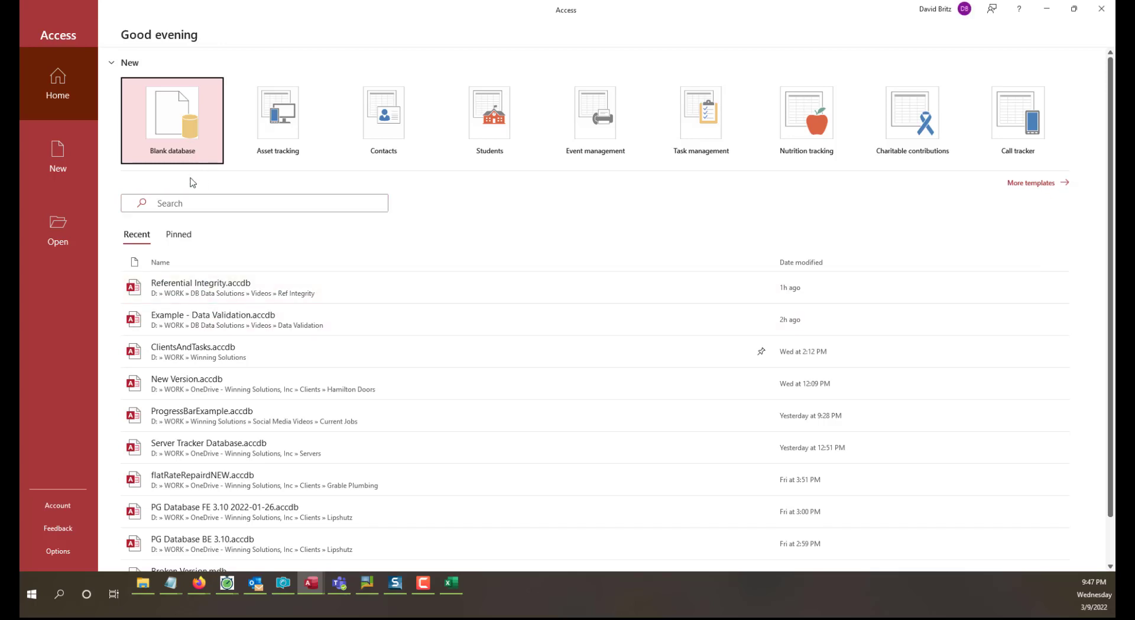
- Create a blank database named ImportData2.accdb in the Current Jobs folder
{"action": "left_click", "coordinate": [166, 135]}
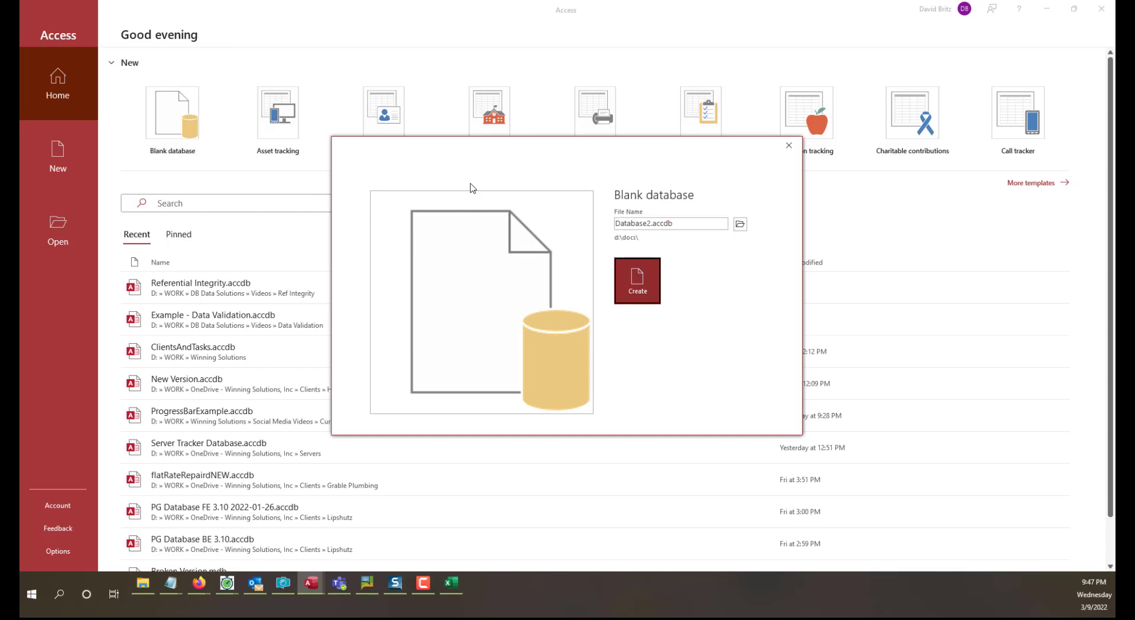
{"action": "left_click_drag", "start_coordinate": [462, 151], "coordinate": [239, 272]}
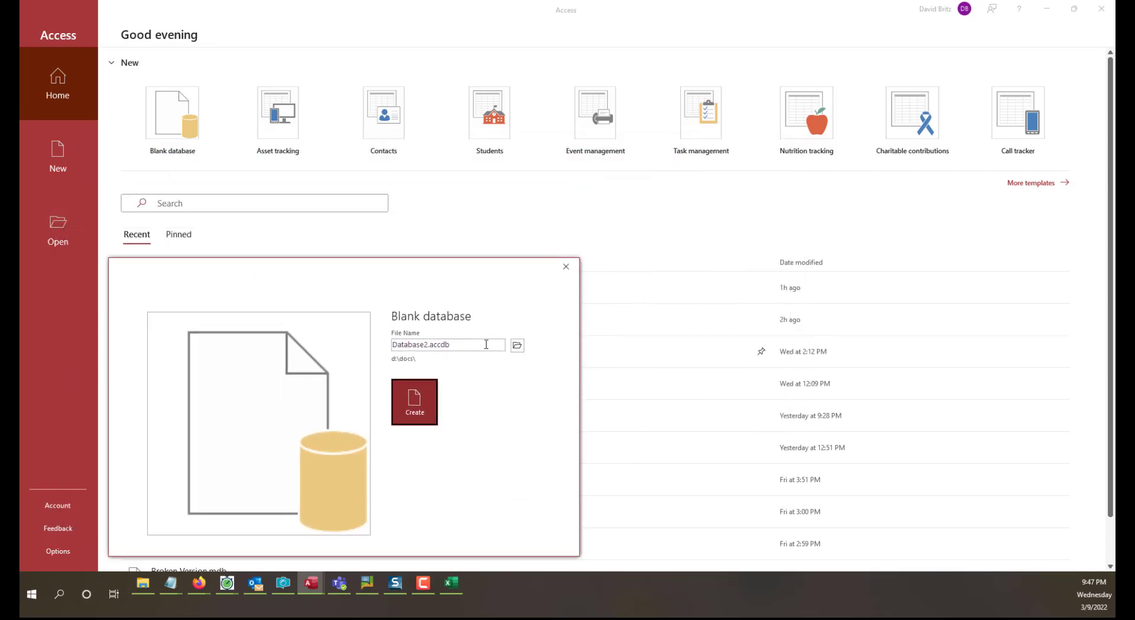
{"action": "left_click", "coordinate": [520, 347]}
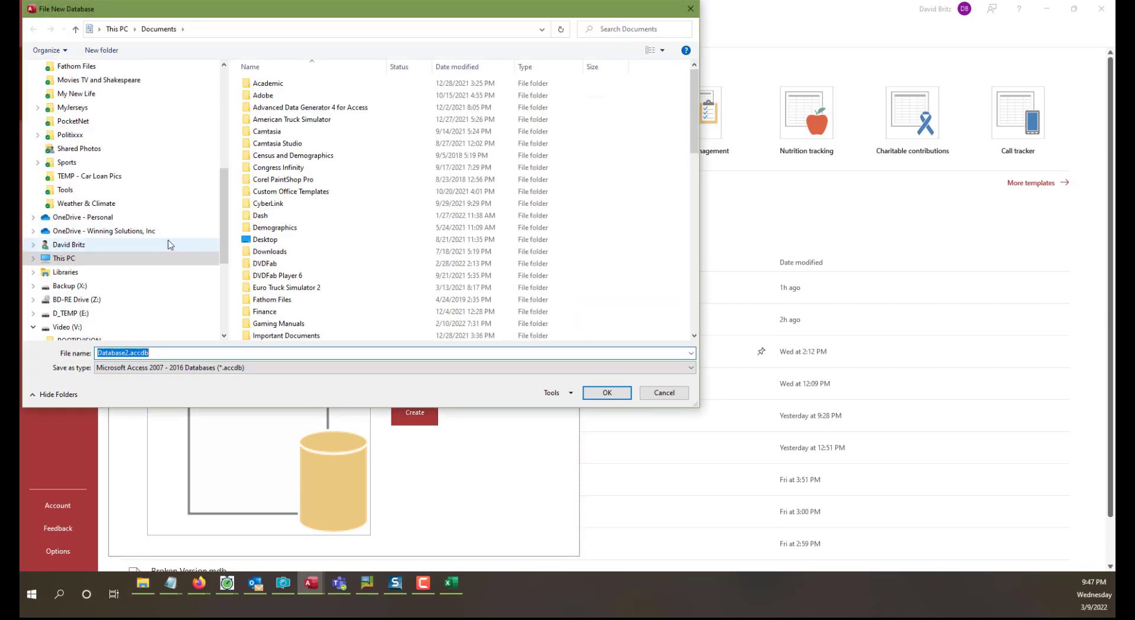
{"action": "scroll", "coordinate": [170, 243], "scroll_direction": "up", "scroll_amount": 10}
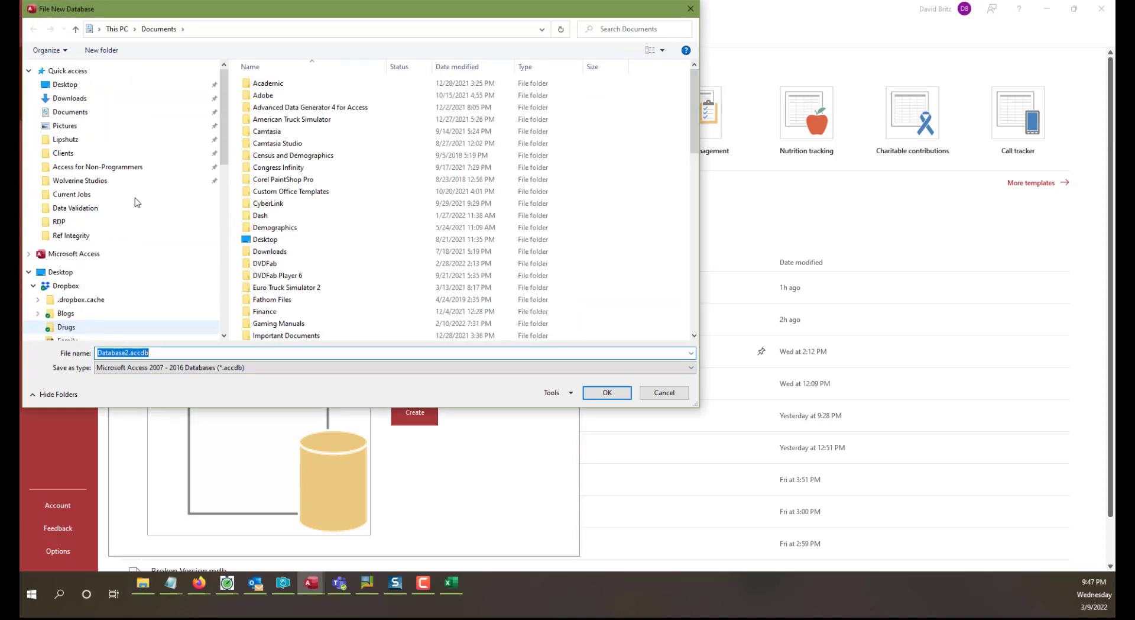
{"action": "left_click", "coordinate": [75, 195]}
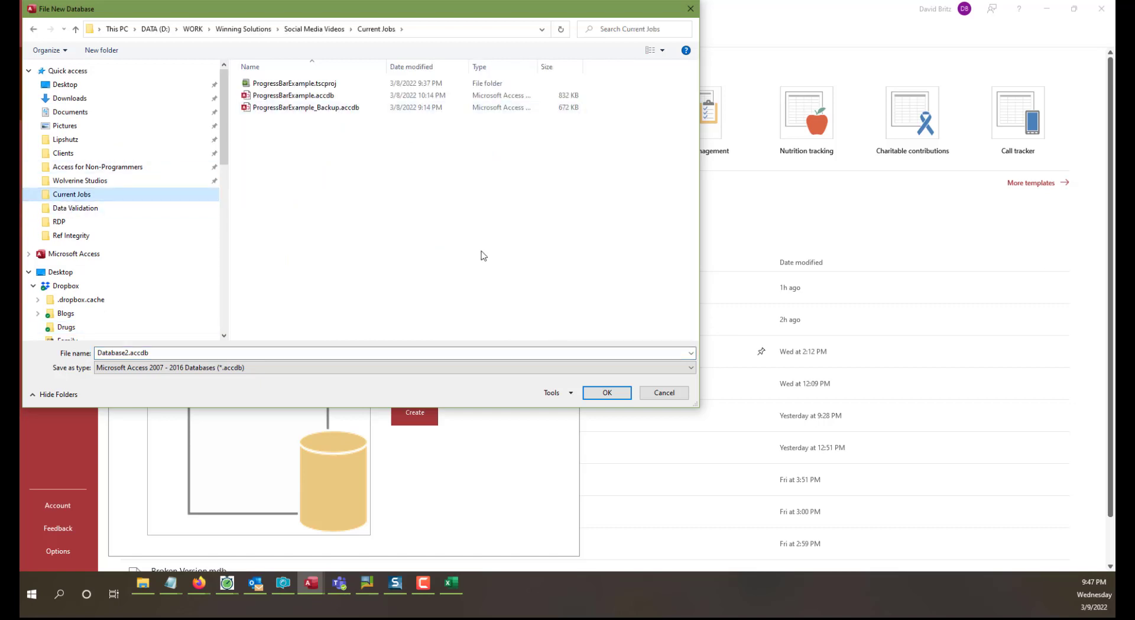
{"action": "left_click", "coordinate": [184, 352]}
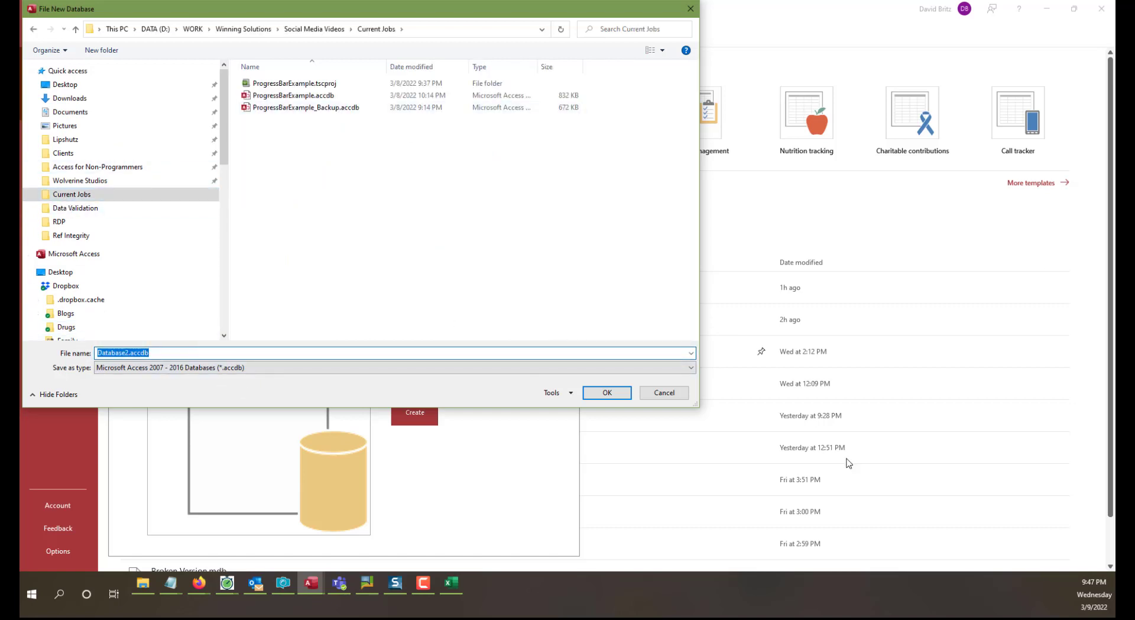
{"action": "type", "text": "ImportData2"}
{"action": "left_click", "coordinate": [620, 396]}
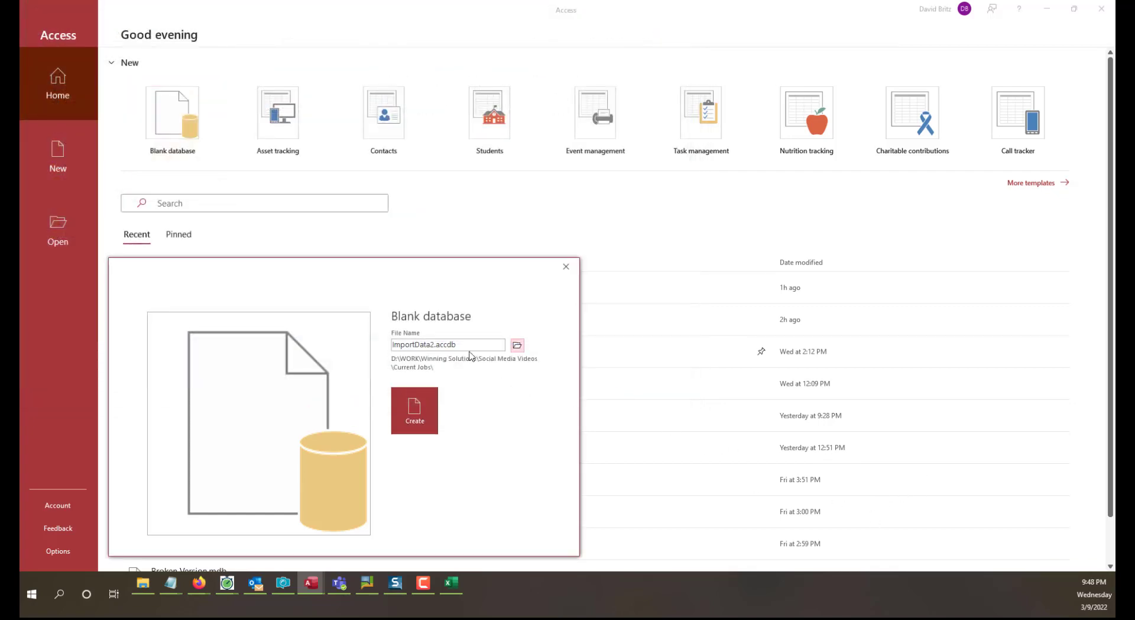
{"action": "left_click_drag", "start_coordinate": [393, 345], "coordinate": [552, 345]}
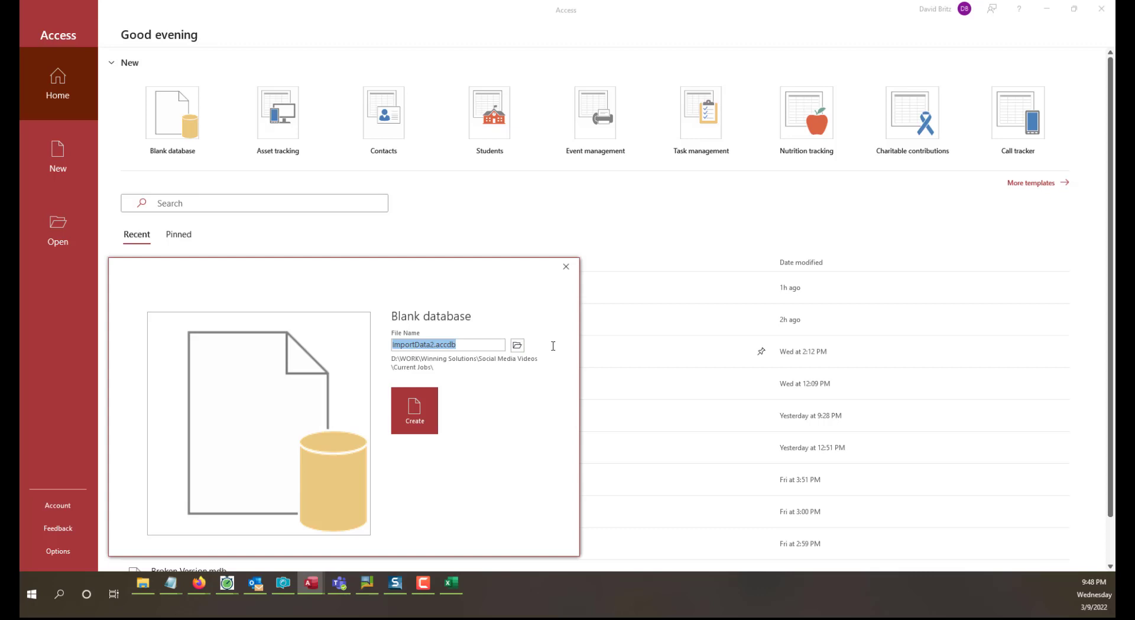
{"action": "left_click", "coordinate": [414, 429]}
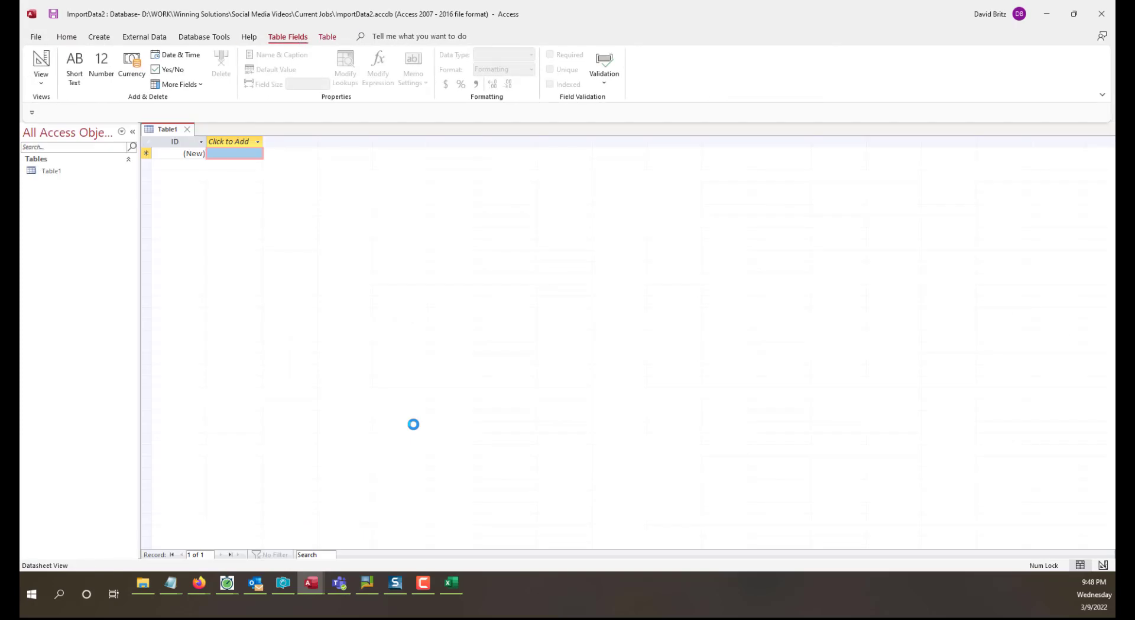
- Close the empty Table1 without saving and show the External Data ribbon options
{"action": "left_click", "coordinate": [189, 129]}
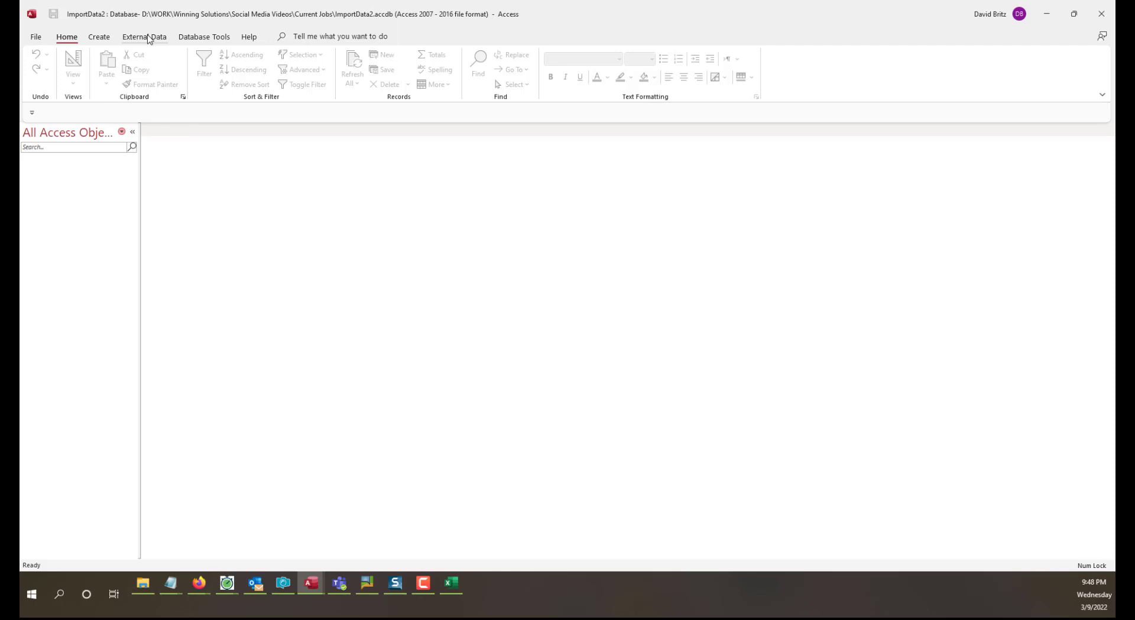
{"action": "left_click", "coordinate": [149, 39]}
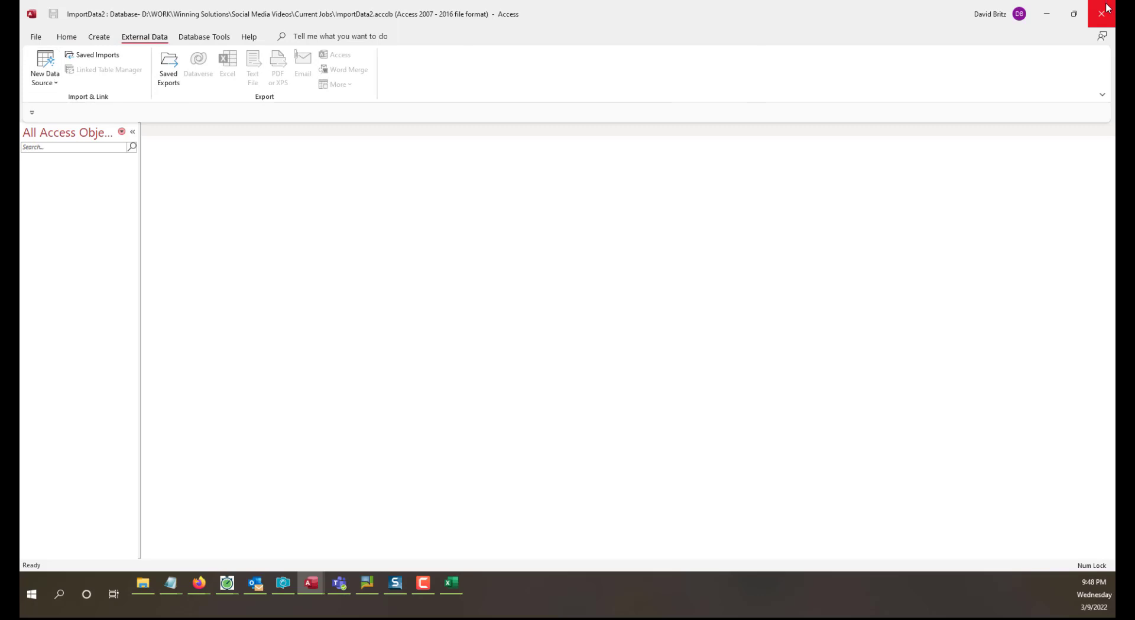
- Minimize Access and Excel, then search Firefox for 'roster new jersey devils'
{"action": "left_click", "coordinate": [1049, 14]}
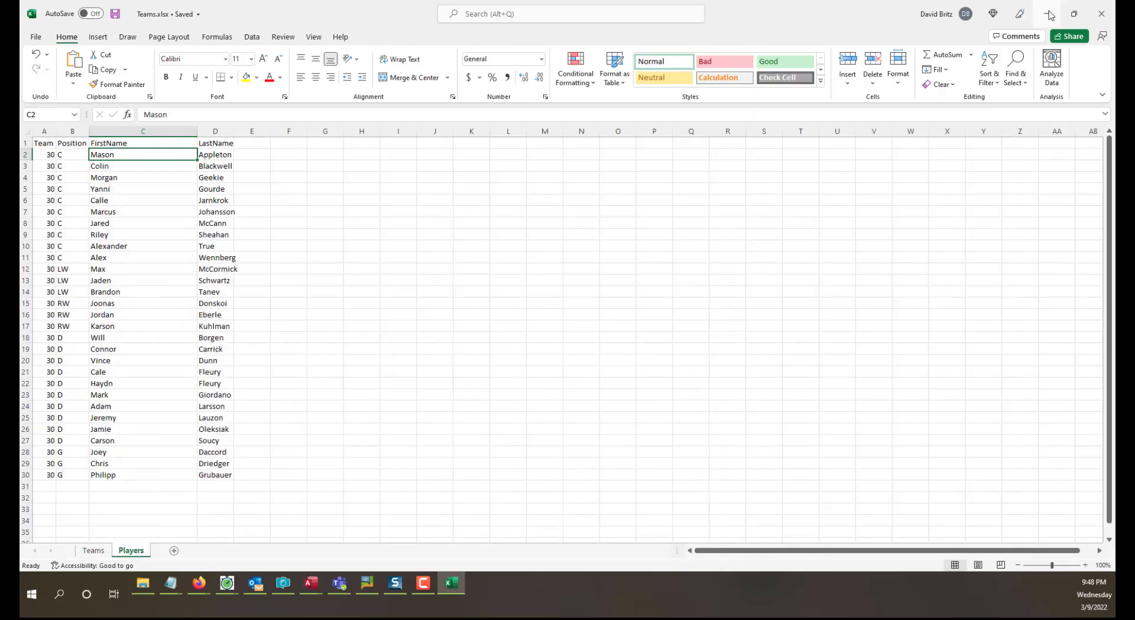
{"action": "left_click", "coordinate": [1050, 14]}
{"action": "left_click", "coordinate": [830, 346]}
{"action": "scroll", "coordinate": [280, 261], "scroll_direction": "up", "scroll_amount": 10}
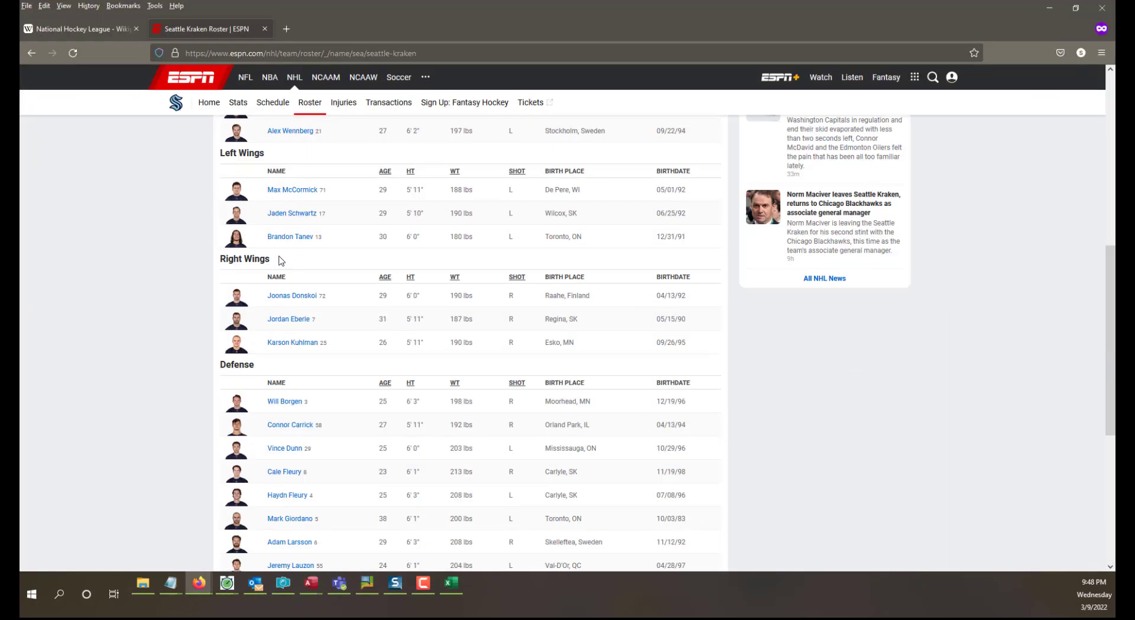
{"action": "scroll", "coordinate": [281, 261], "scroll_direction": "up", "scroll_amount": 5}
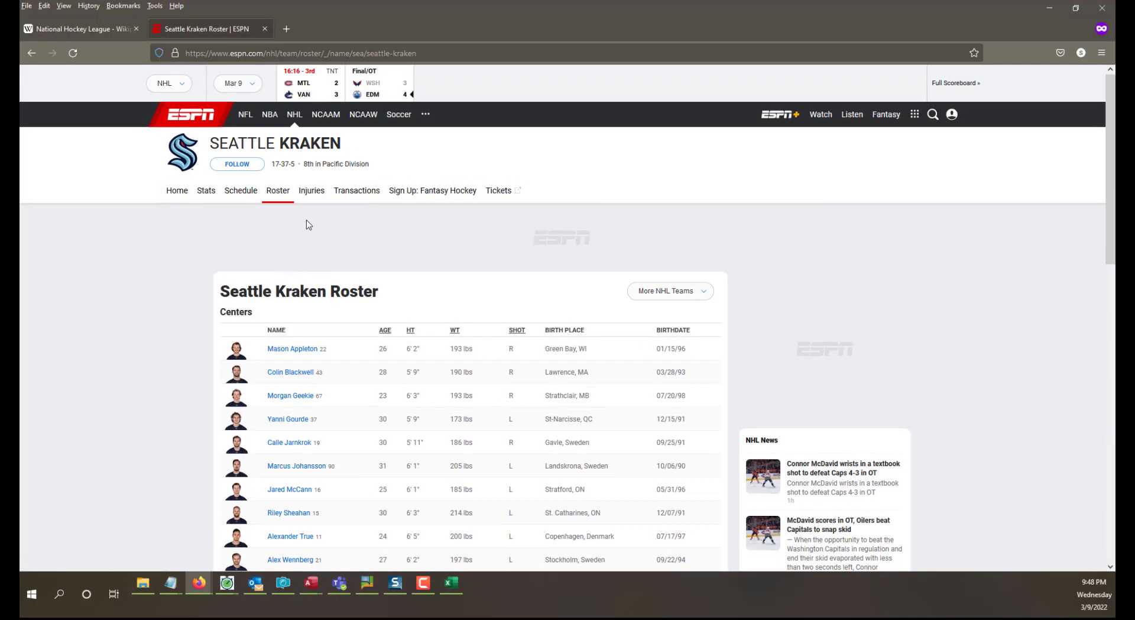
{"action": "left_click", "coordinate": [270, 50]}
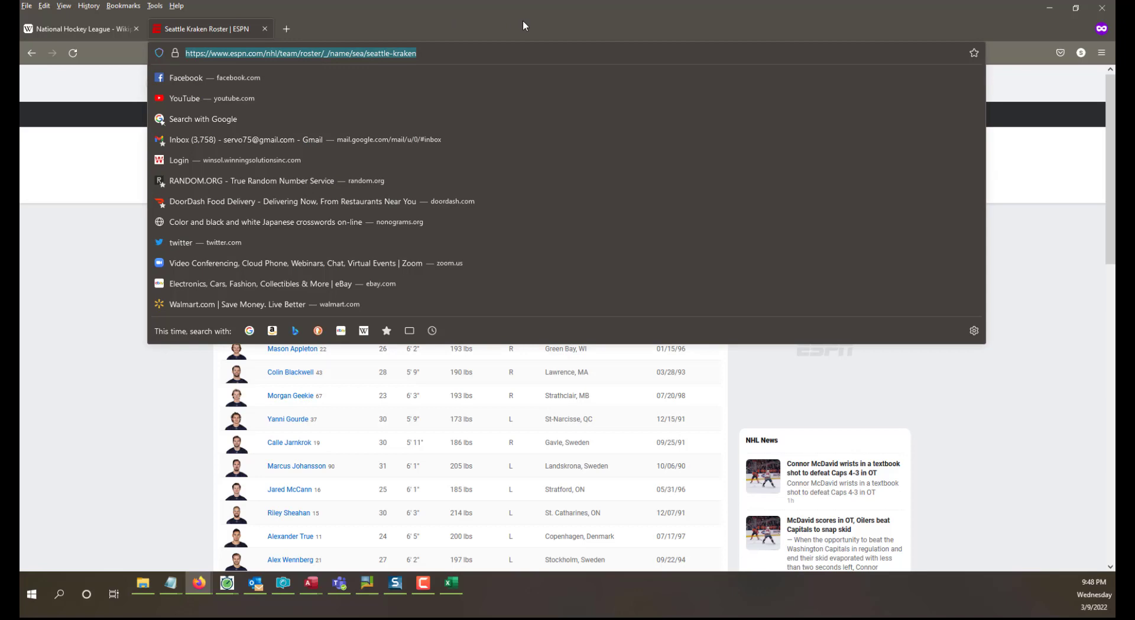
{"action": "type", "text": "roster"}
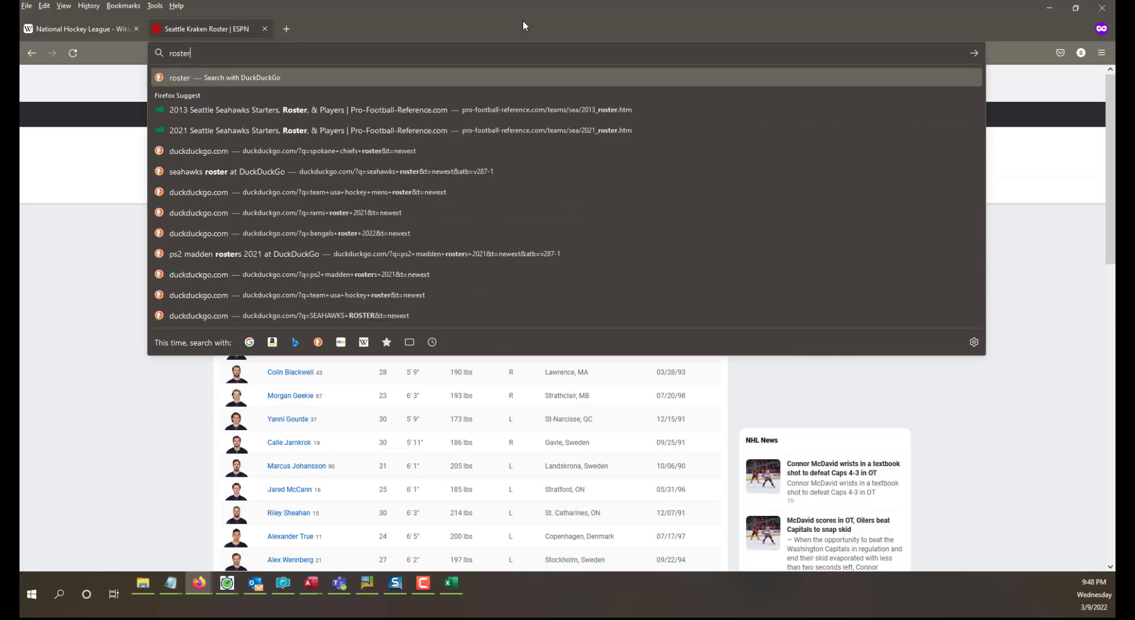
{"action": "type", "text": " new jersey devil"}
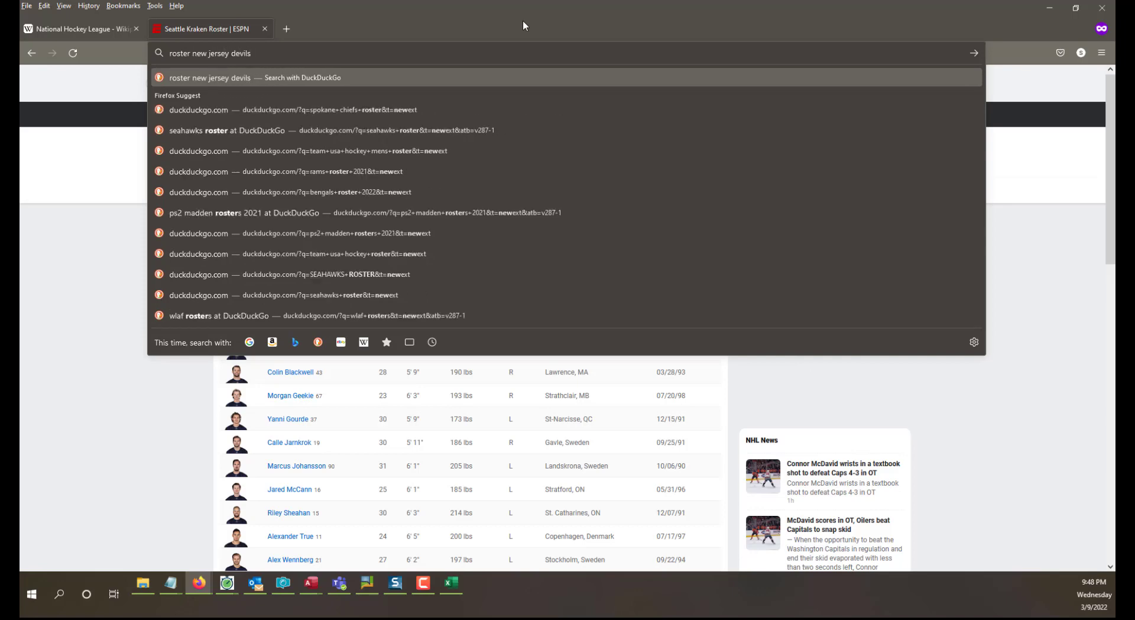
{"action": "type", "text": "s"}
{"action": "key", "text": "Return"}
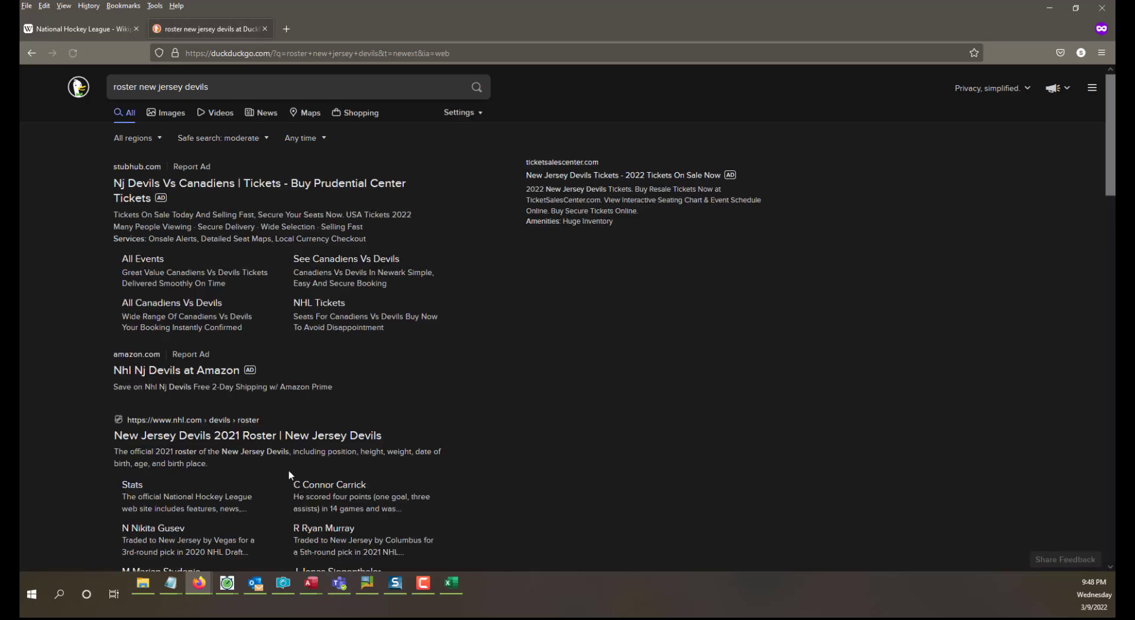
- Open the NHL.com Devils roster, copy the player tables from Player through Goalies, and return to Excel
{"action": "left_click", "coordinate": [326, 441]}
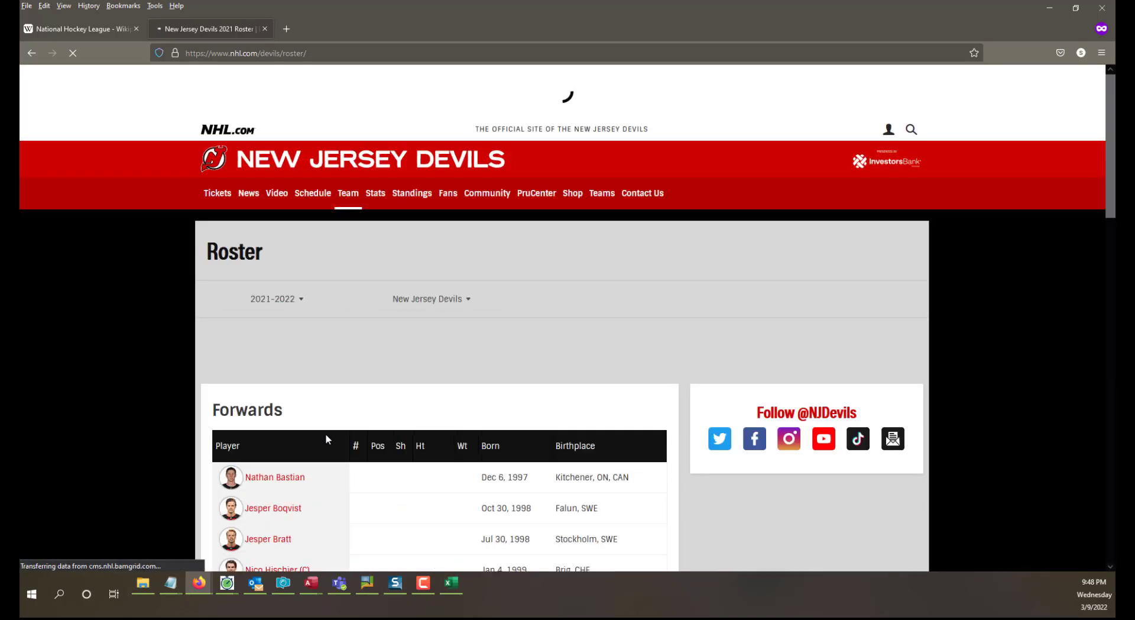
{"action": "scroll", "coordinate": [571, 412], "scroll_direction": "down", "scroll_amount": 5}
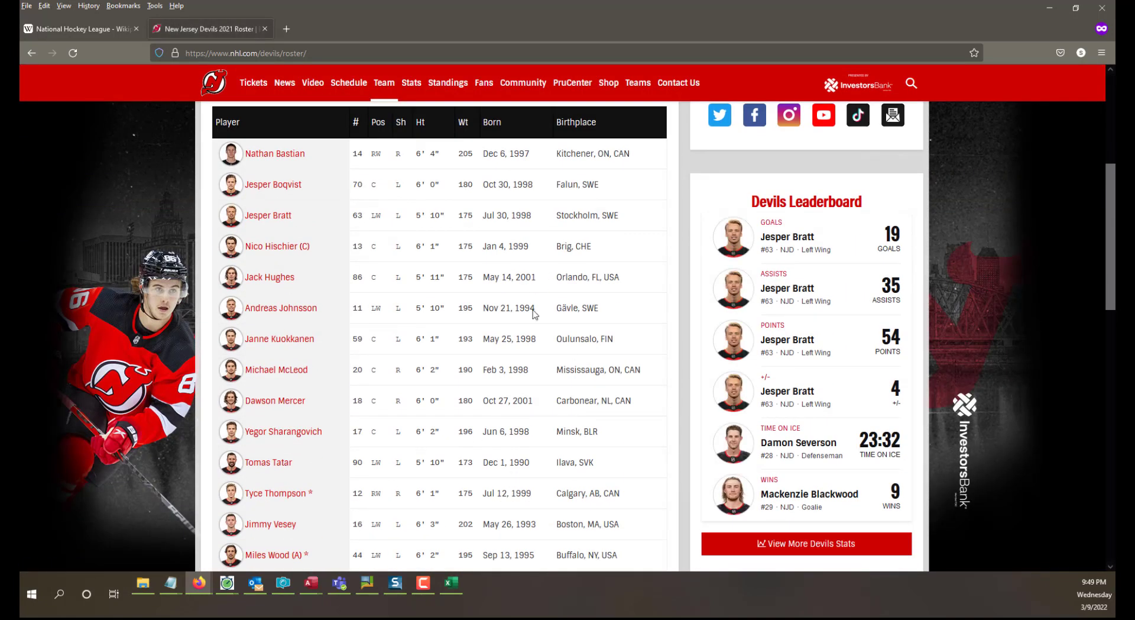
{"action": "scroll", "coordinate": [551, 284], "scroll_direction": "up", "scroll_amount": 5}
{"action": "scroll", "coordinate": [505, 322], "scroll_direction": "down", "scroll_amount": 2}
{"action": "scroll", "coordinate": [496, 407], "scroll_direction": "down", "scroll_amount": 5}
{"action": "scroll", "coordinate": [496, 408], "scroll_direction": "up", "scroll_amount": 4}
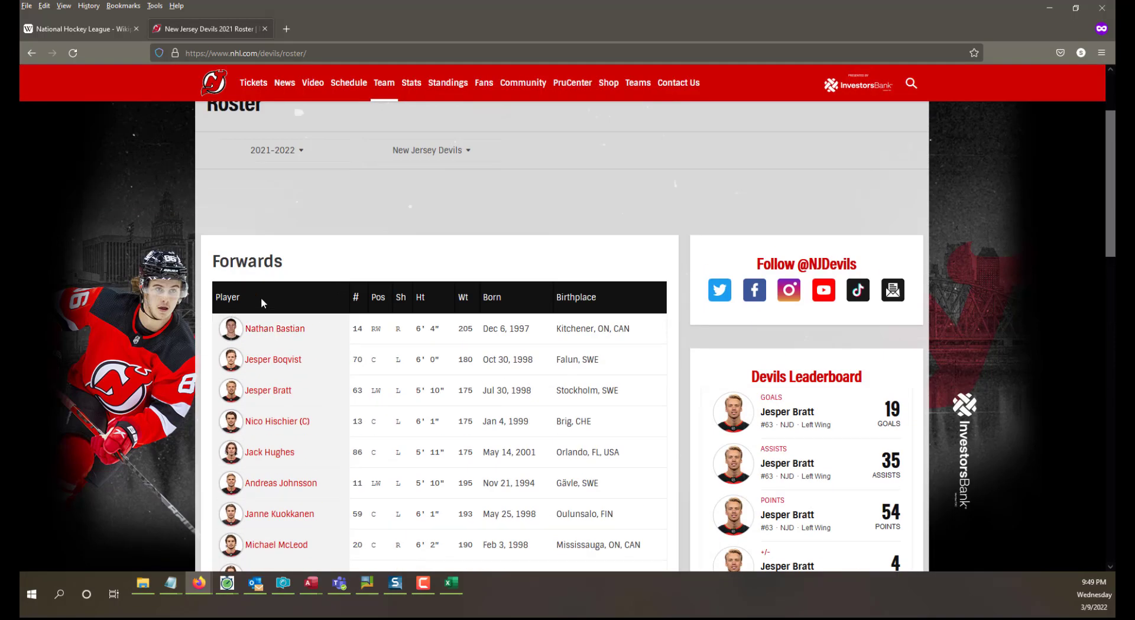
{"action": "left_click_drag", "start_coordinate": [225, 297], "coordinate": [634, 340]}
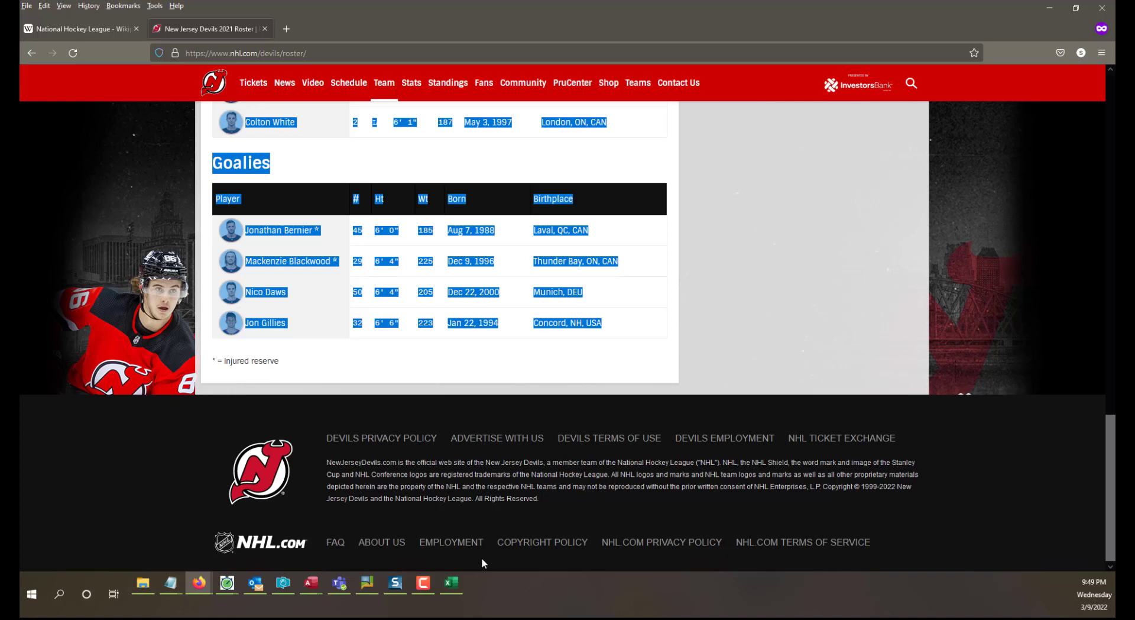
{"action": "left_click", "coordinate": [451, 583]}
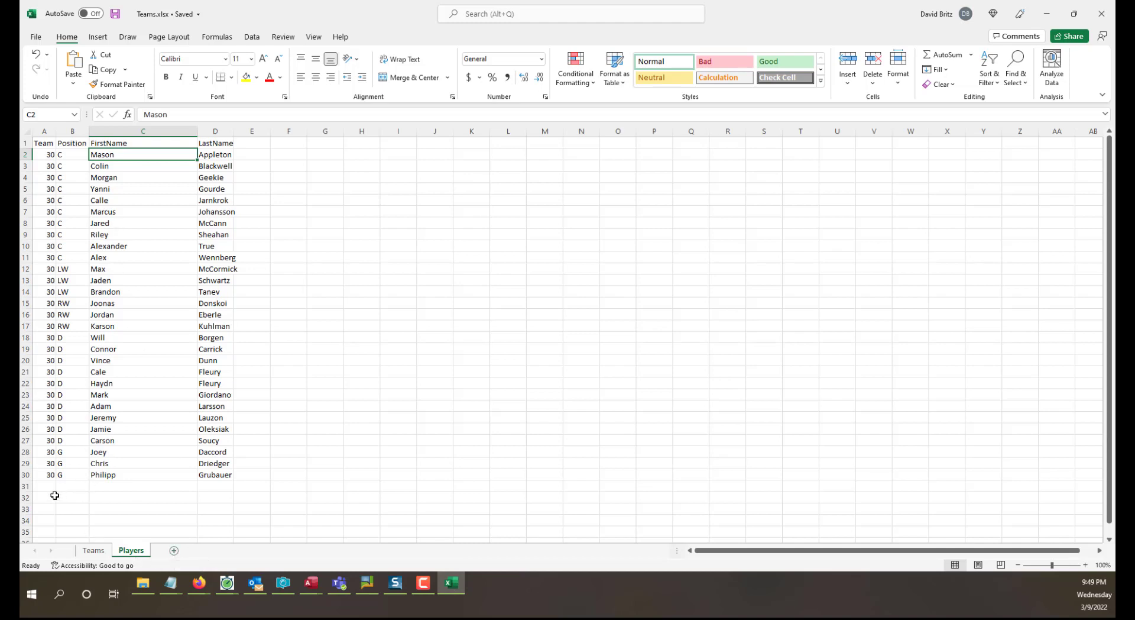
- Add a new worksheet, paste the Devils roster at A1, and widen column A
{"action": "left_click", "coordinate": [174, 551]}
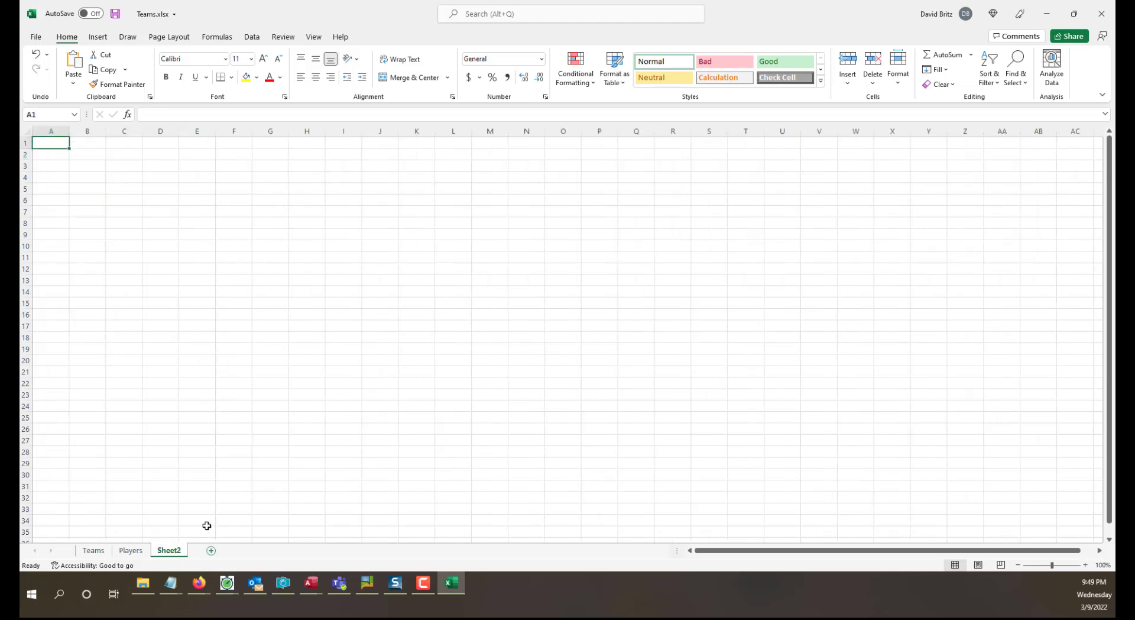
{"action": "left_click", "coordinate": [421, 382]}
{"action": "left_click", "coordinate": [44, 145]}
{"action": "right_click", "coordinate": [45, 144]}
{"action": "left_click", "coordinate": [92, 204]}
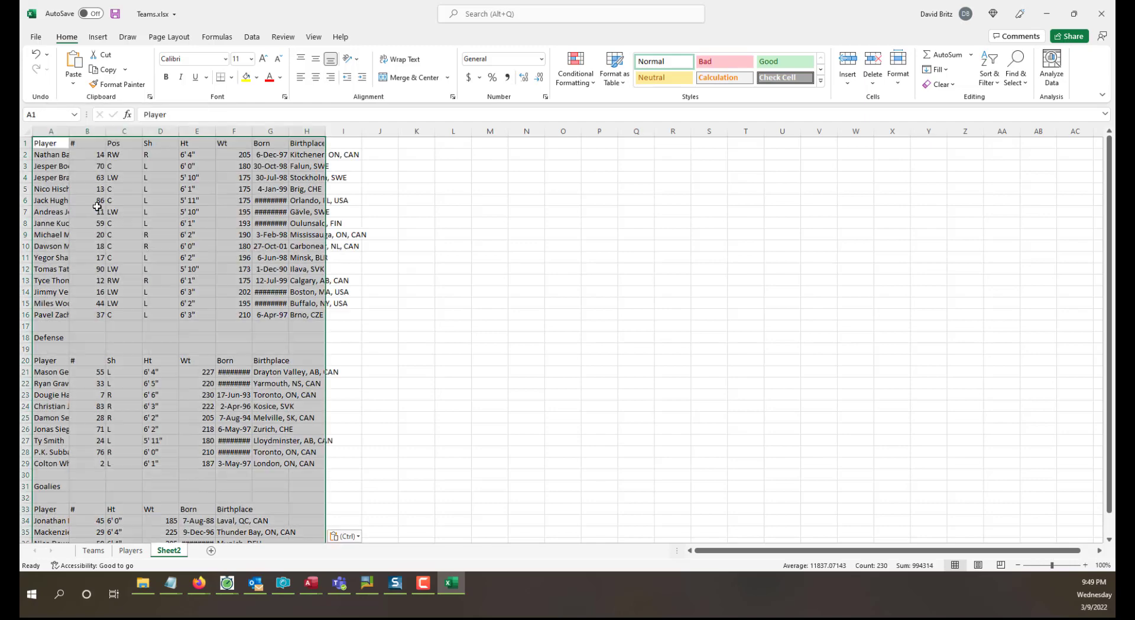
{"action": "left_click", "coordinate": [449, 372]}
{"action": "double_click", "coordinate": [74, 130]}
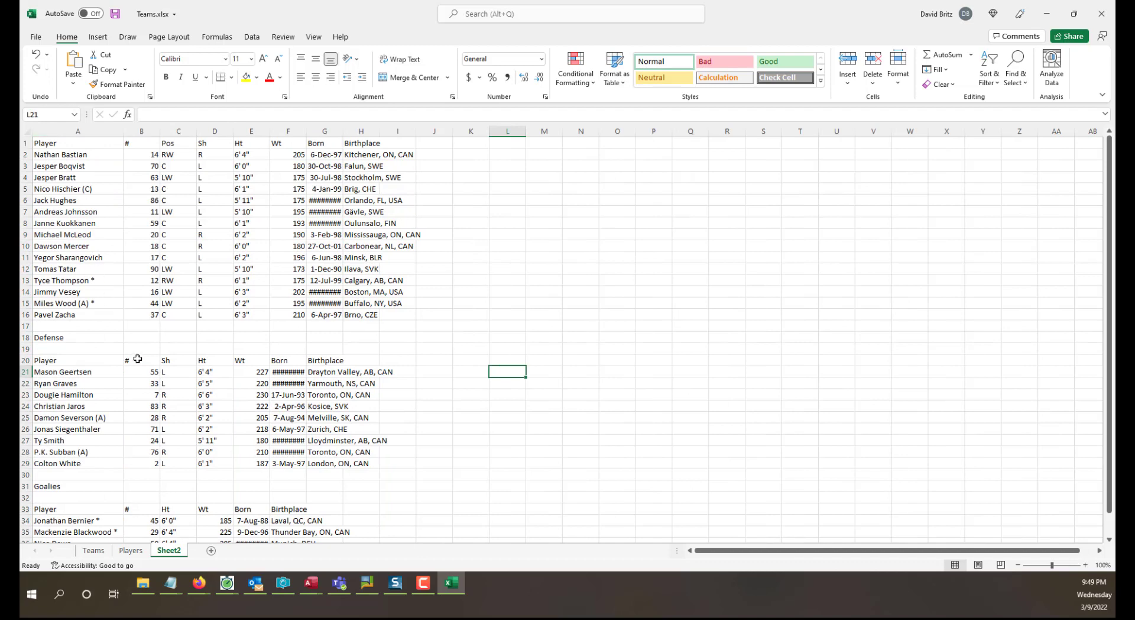
- Delete the jersey-number column B from the pasted roster
{"action": "left_click", "coordinate": [102, 194]}
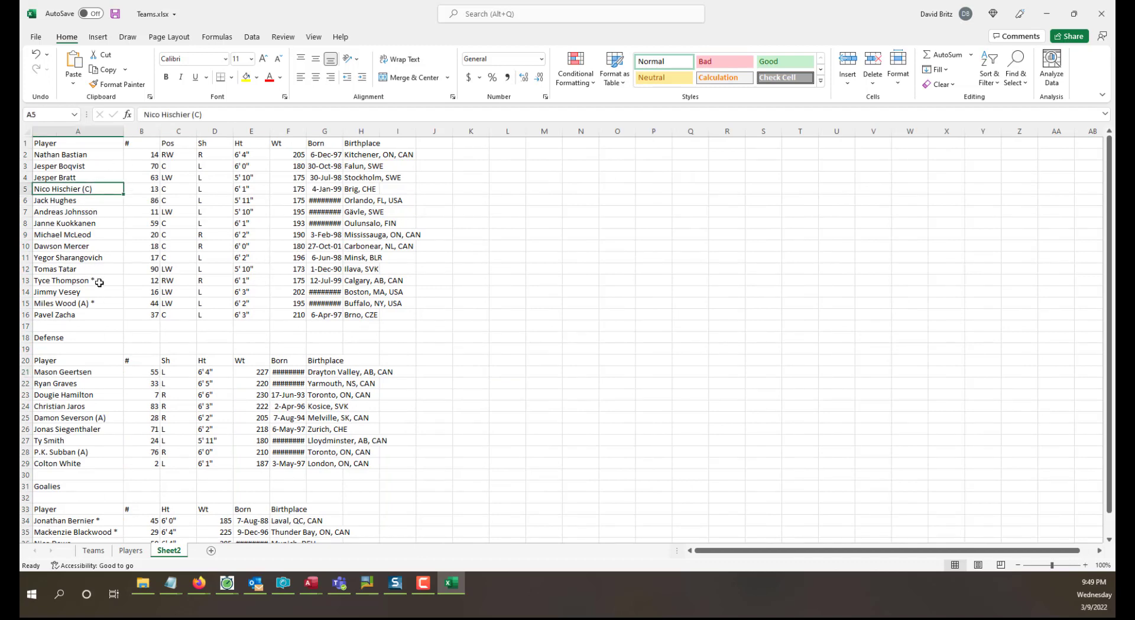
{"action": "scroll", "coordinate": [229, 386], "scroll_direction": "down", "scroll_amount": 9}
{"action": "scroll", "coordinate": [229, 387], "scroll_direction": "up", "scroll_amount": 9}
{"action": "left_click", "coordinate": [150, 187]}
{"action": "left_click", "coordinate": [165, 143]}
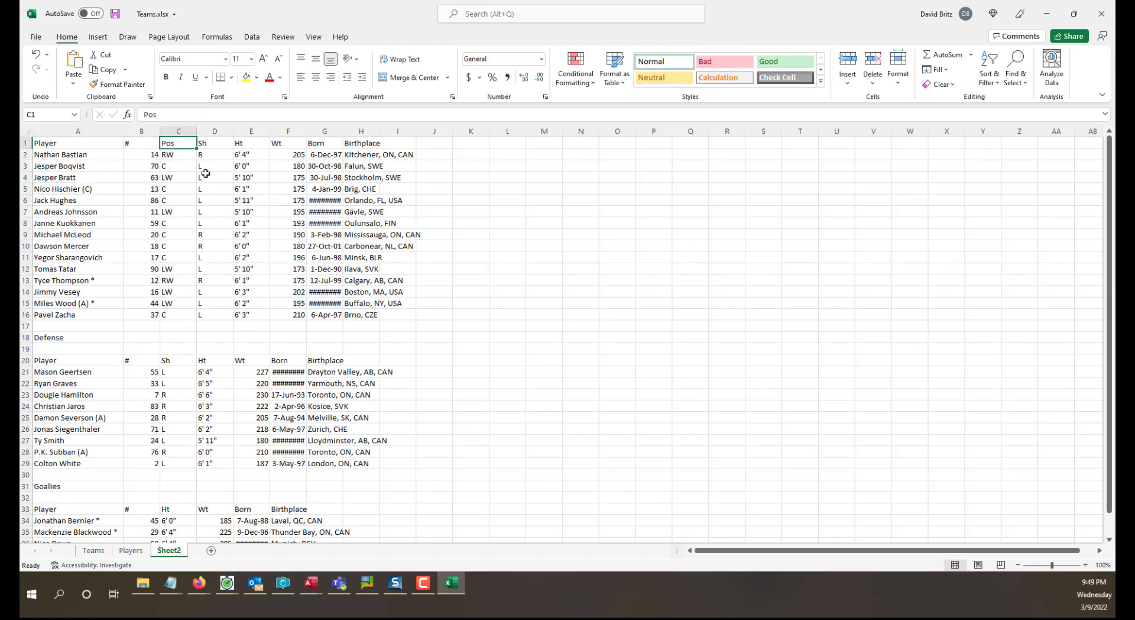
{"action": "left_click", "coordinate": [131, 143]}
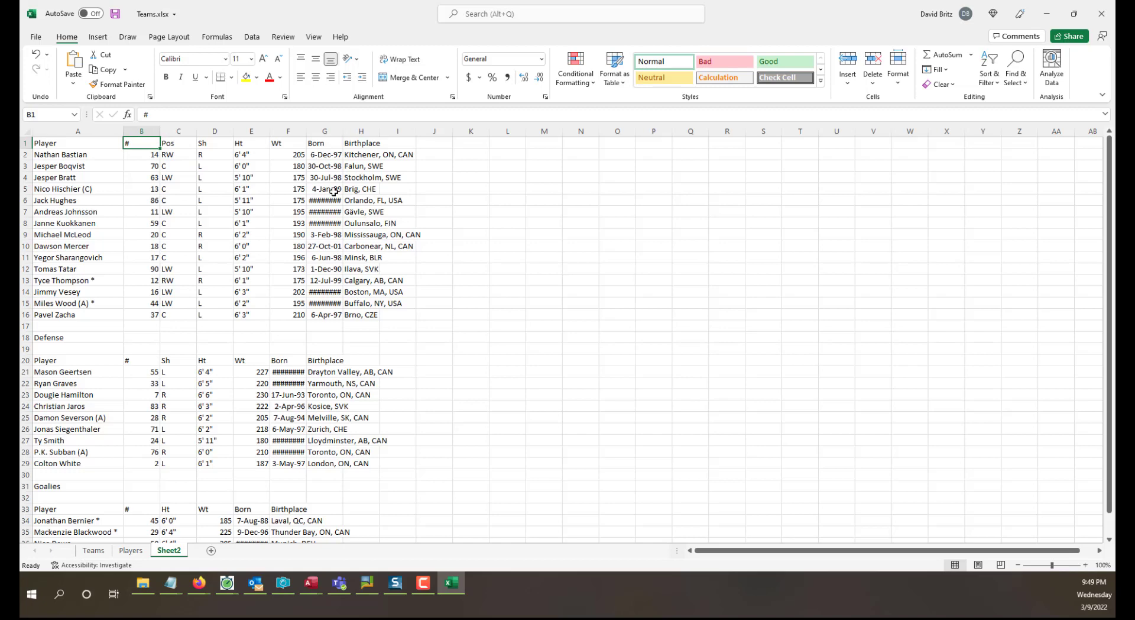
{"action": "left_click", "coordinate": [144, 130]}
{"action": "right_click", "coordinate": [144, 130]}
{"action": "left_click", "coordinate": [176, 243]}
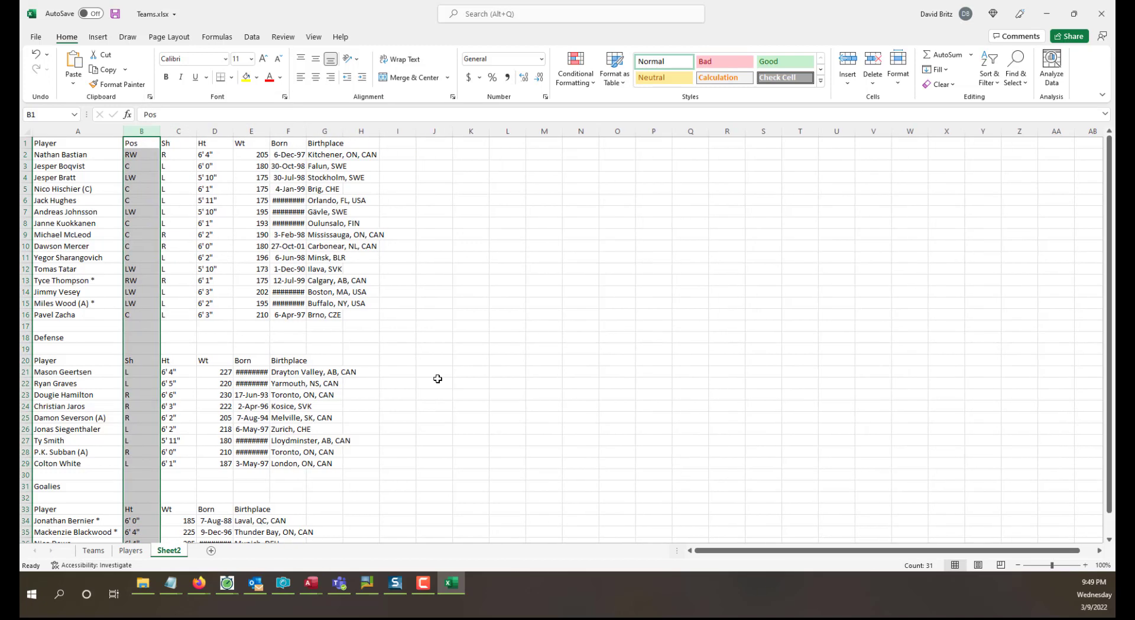
{"action": "left_click", "coordinate": [435, 383]}
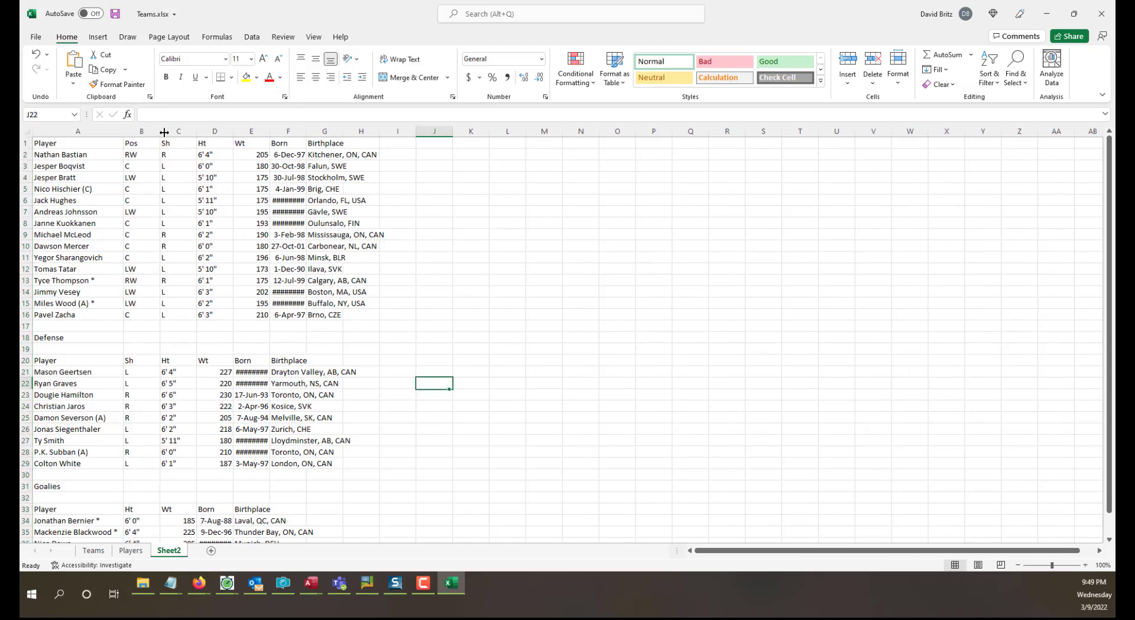
- Delete columns C through J, leaving only Player and Pos
{"action": "left_click", "coordinate": [168, 130]}
{"action": "left_click_drag", "start_coordinate": [170, 131], "coordinate": [424, 147]}
{"action": "right_click", "coordinate": [357, 129]}
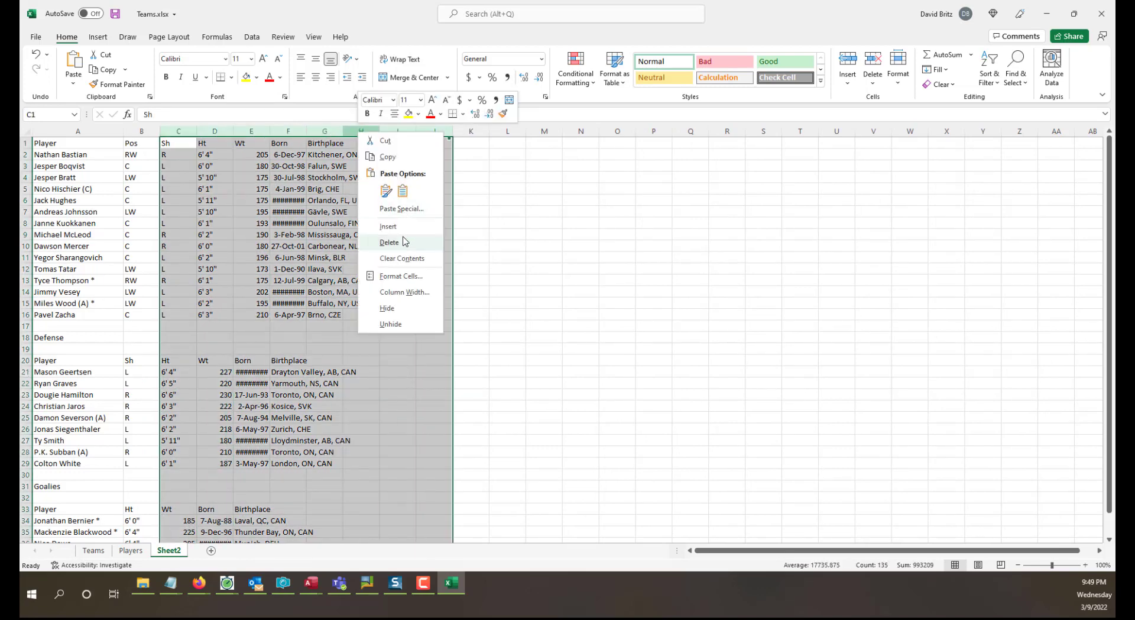
{"action": "left_click", "coordinate": [402, 243]}
{"action": "left_click", "coordinate": [397, 383]}
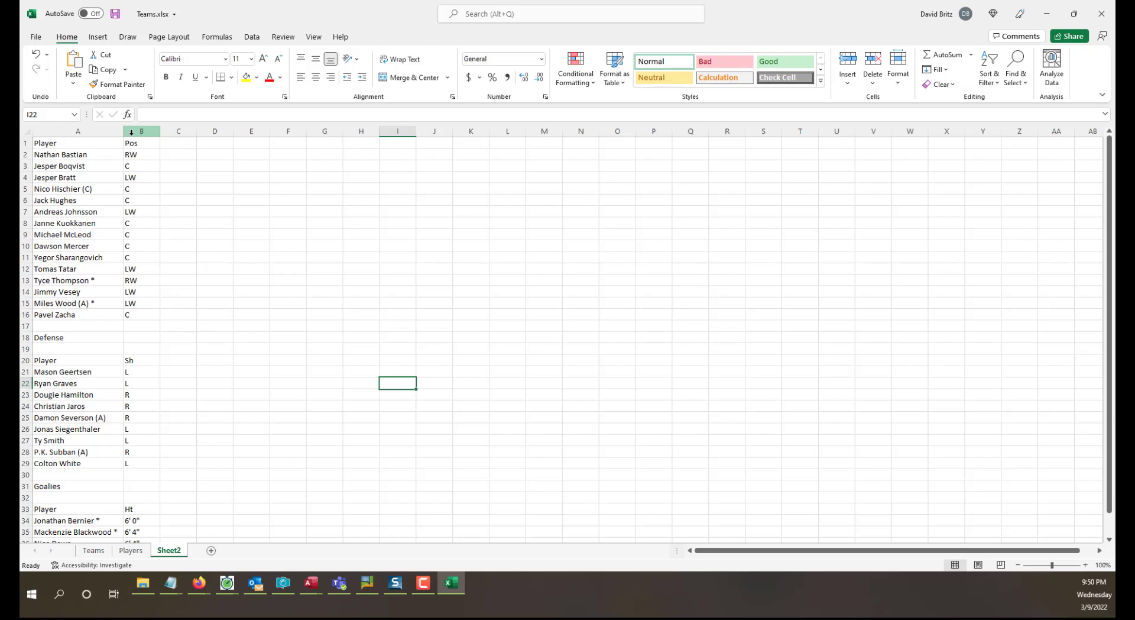
- Insert a copy of the Pos column ahead of Player, then select the Player column for splitting
{"action": "right_click", "coordinate": [131, 131]}
{"action": "left_click", "coordinate": [154, 155]}
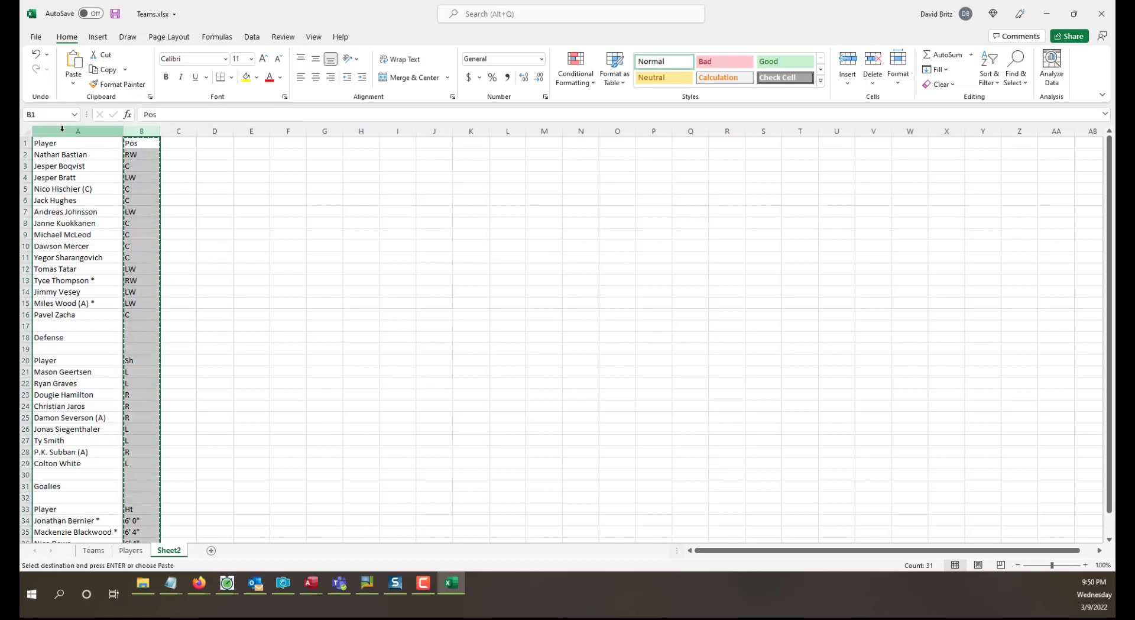
{"action": "right_click", "coordinate": [62, 127]}
{"action": "left_click", "coordinate": [109, 224]}
{"action": "left_click", "coordinate": [410, 340]}
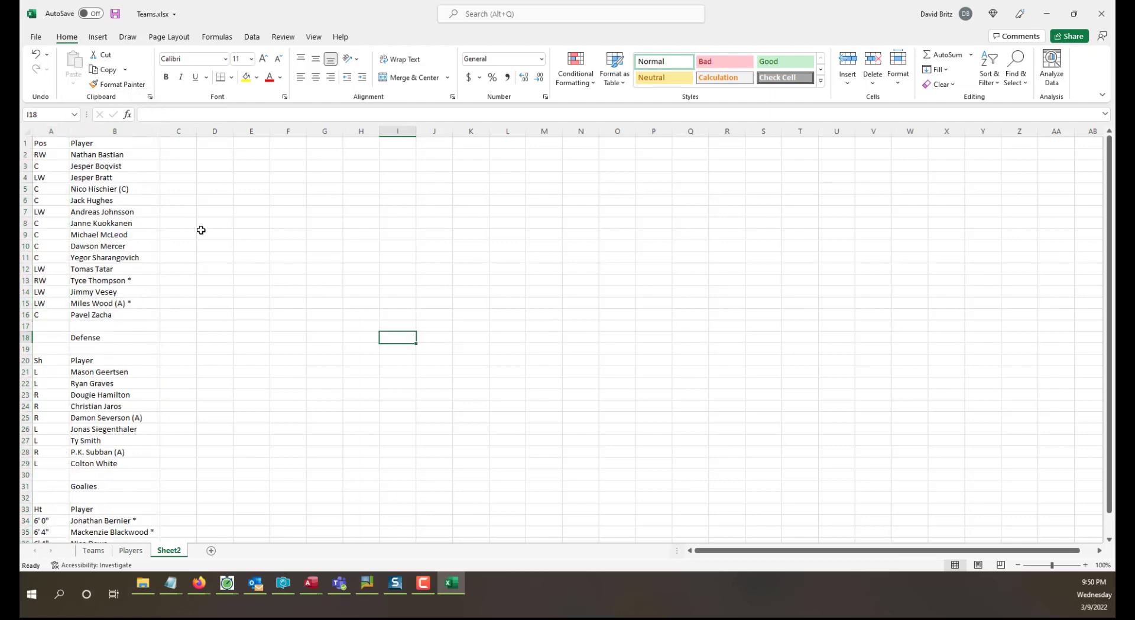
{"action": "left_click", "coordinate": [89, 156]}
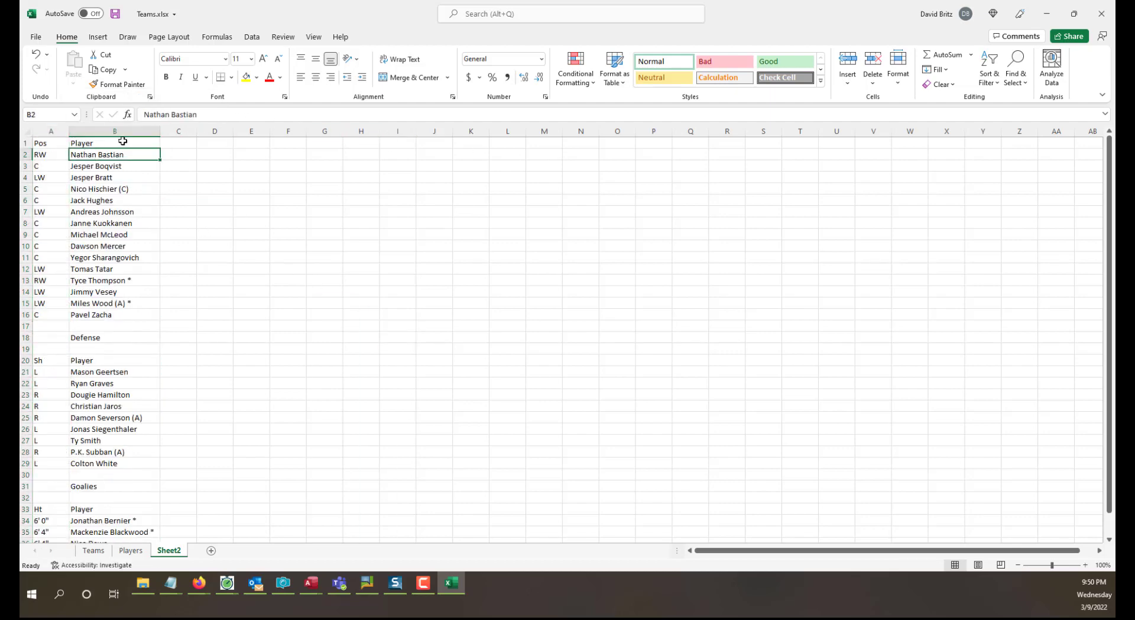
{"action": "left_click", "coordinate": [119, 130]}
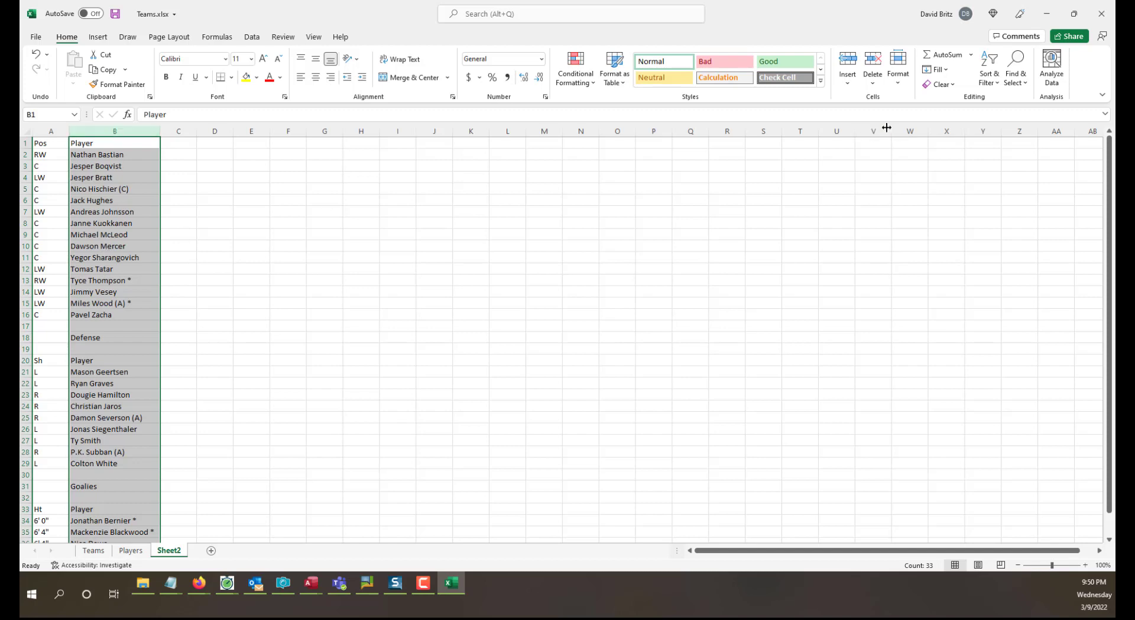
{"action": "left_click", "coordinate": [251, 37]}
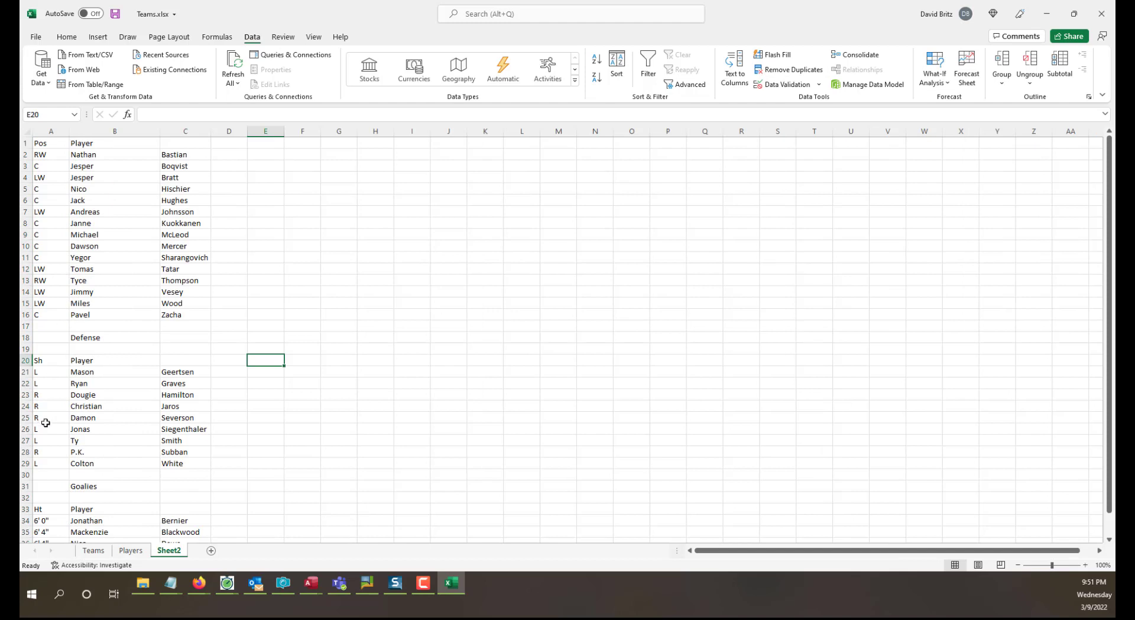
- Undo the column edits to restore Player, Pos, Sh, Ht, Wt, Born and Birthplace columns
{"action": "left_click", "coordinate": [46, 362]}
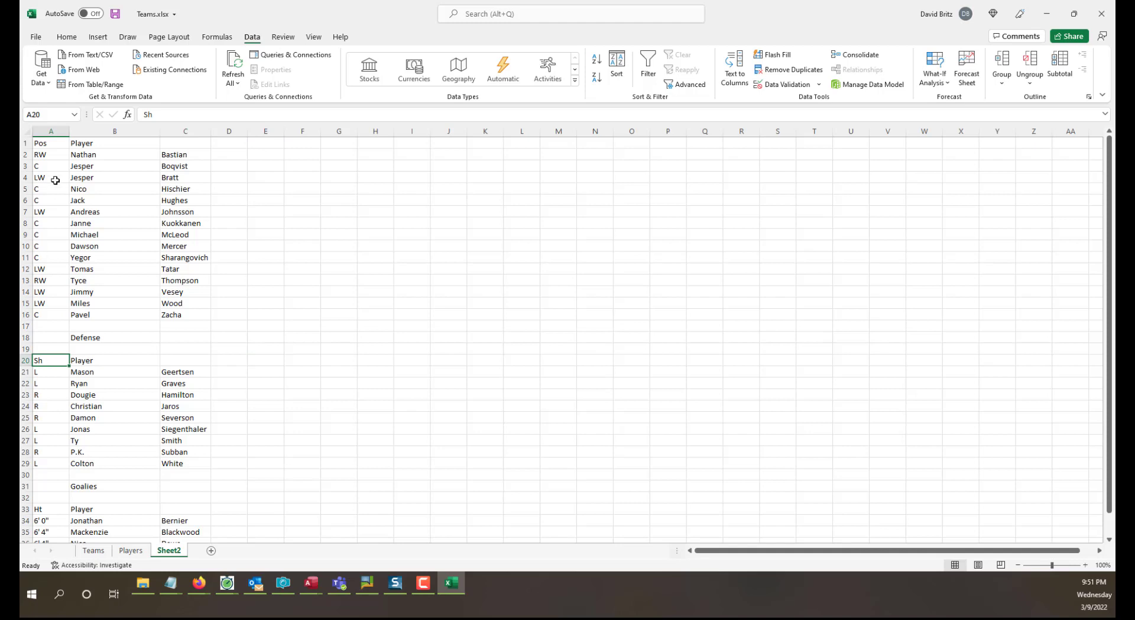
{"action": "left_click", "coordinate": [51, 166]}
{"action": "left_click", "coordinate": [39, 428]}
{"action": "left_click", "coordinate": [36, 500]}
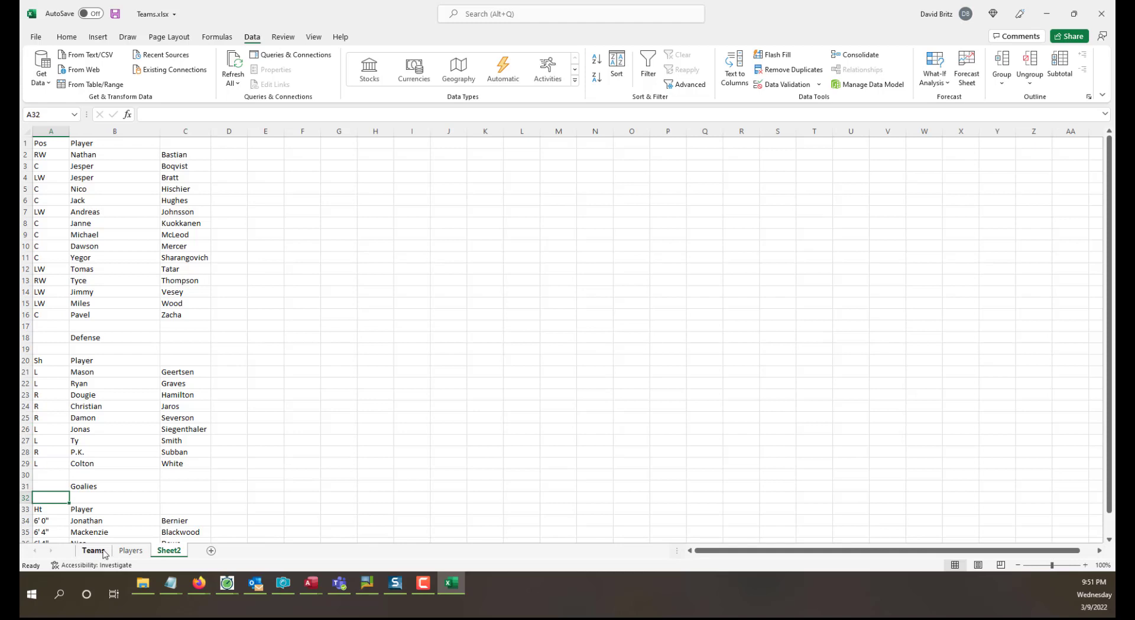
{"action": "left_click", "coordinate": [617, 452]}
{"action": "left_click", "coordinate": [269, 359]}
{"action": "key", "text": "ctrl+z"}
{"action": "key", "text": "ctrl+z"}
{"action": "key", "text": "ctrl+z"}
{"action": "key", "text": "ctrl+z"}
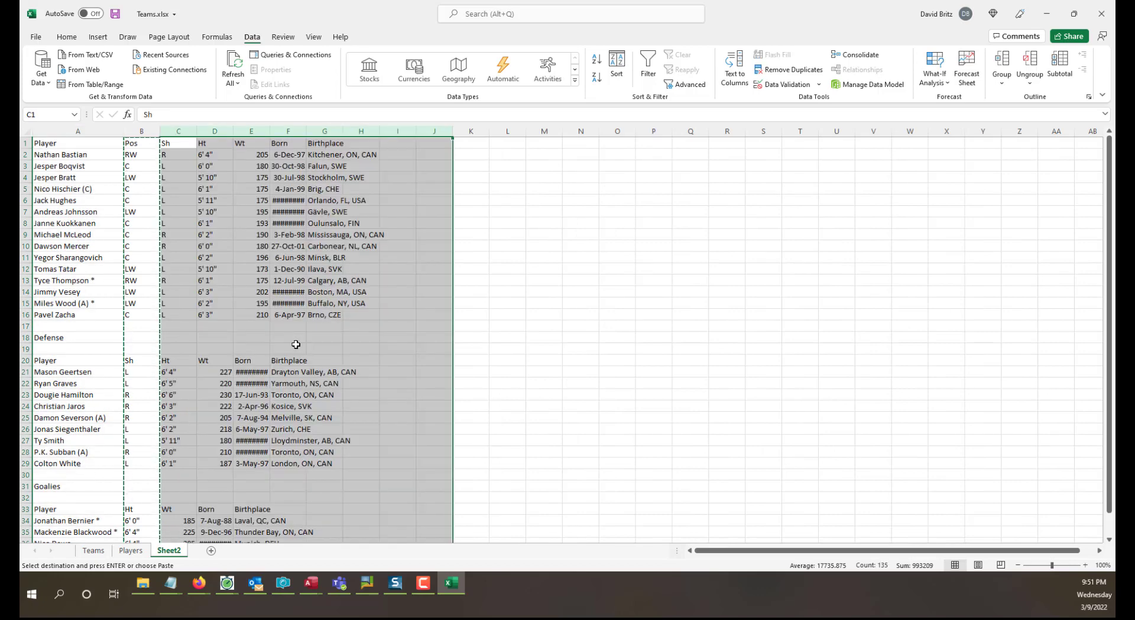
{"action": "left_click", "coordinate": [577, 402]}
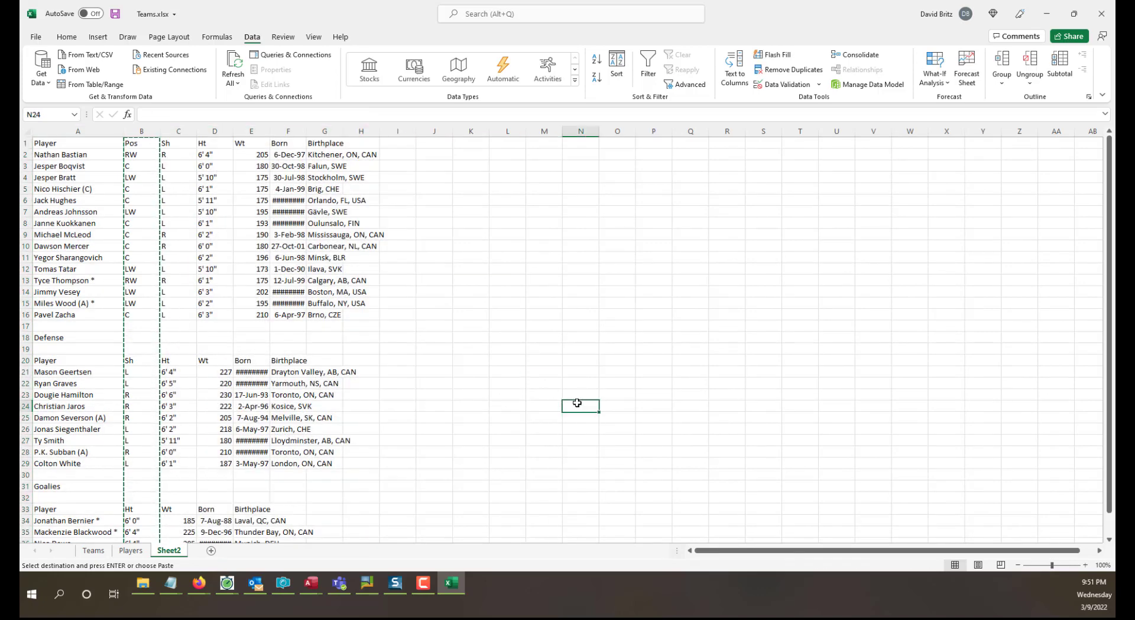
{"action": "key", "text": "Escape"}
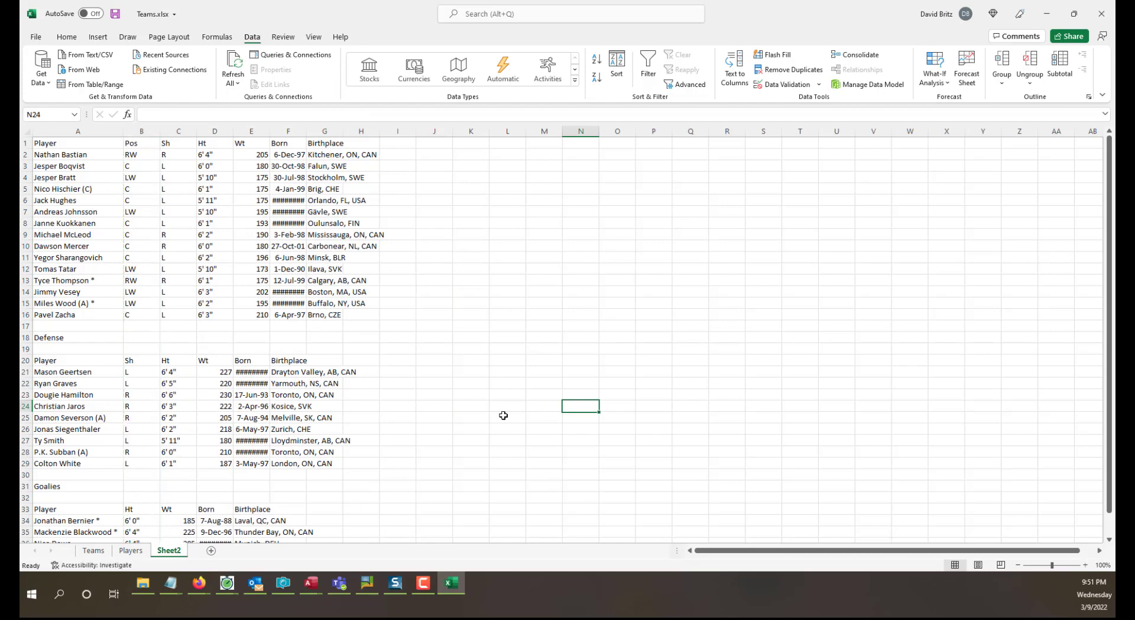
{"action": "left_click", "coordinate": [125, 346]}
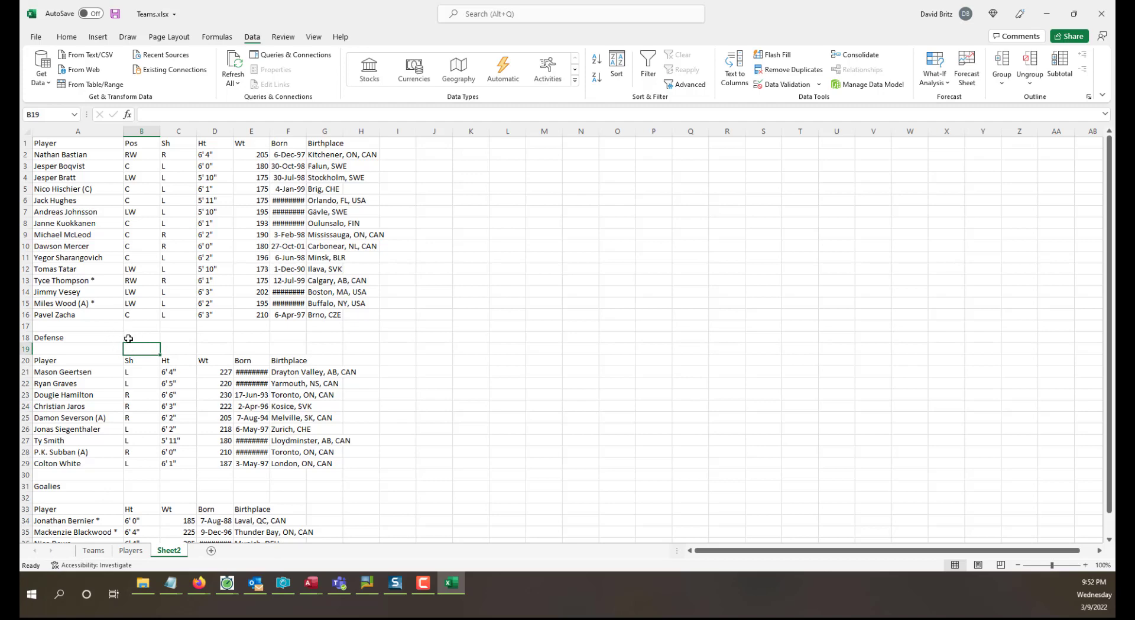
- Enter D for the defensemen and G for the four goalies in column B
{"action": "left_click", "coordinate": [130, 338]}
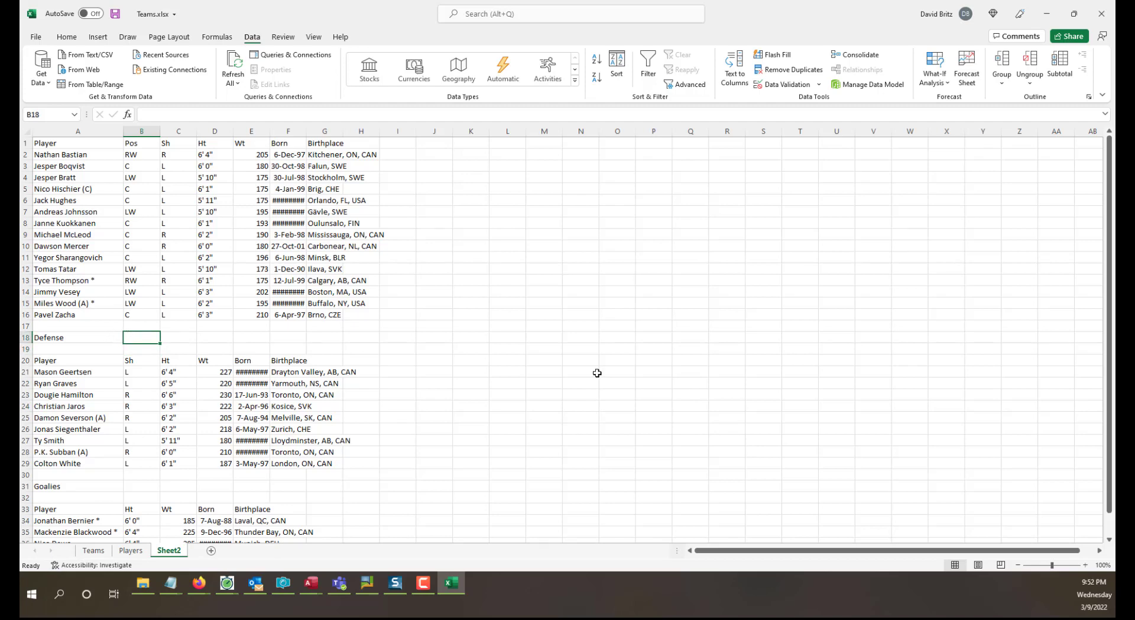
{"action": "key", "text": "Down"}
{"action": "key", "text": "Down"}
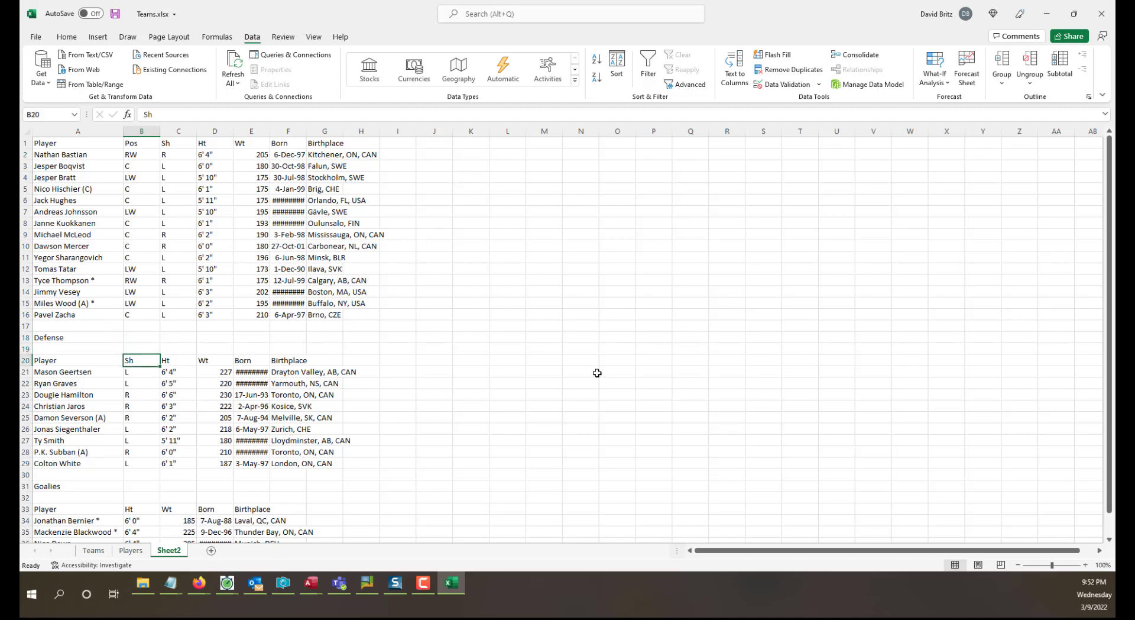
{"action": "key", "text": "Down"}
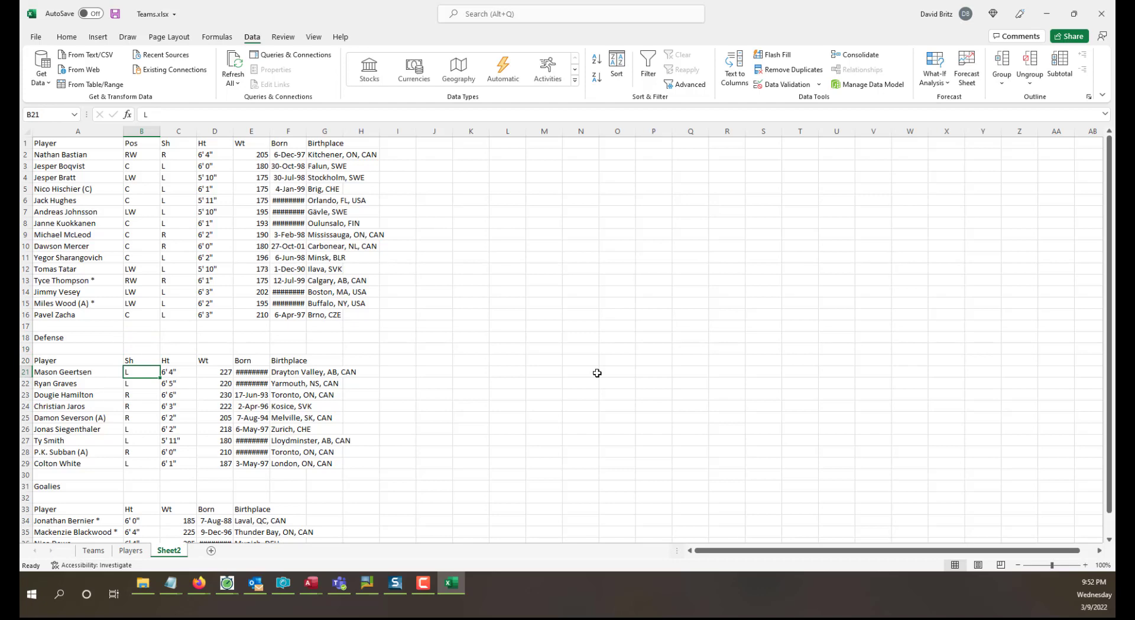
{"action": "type", "text": "D D D D D "}
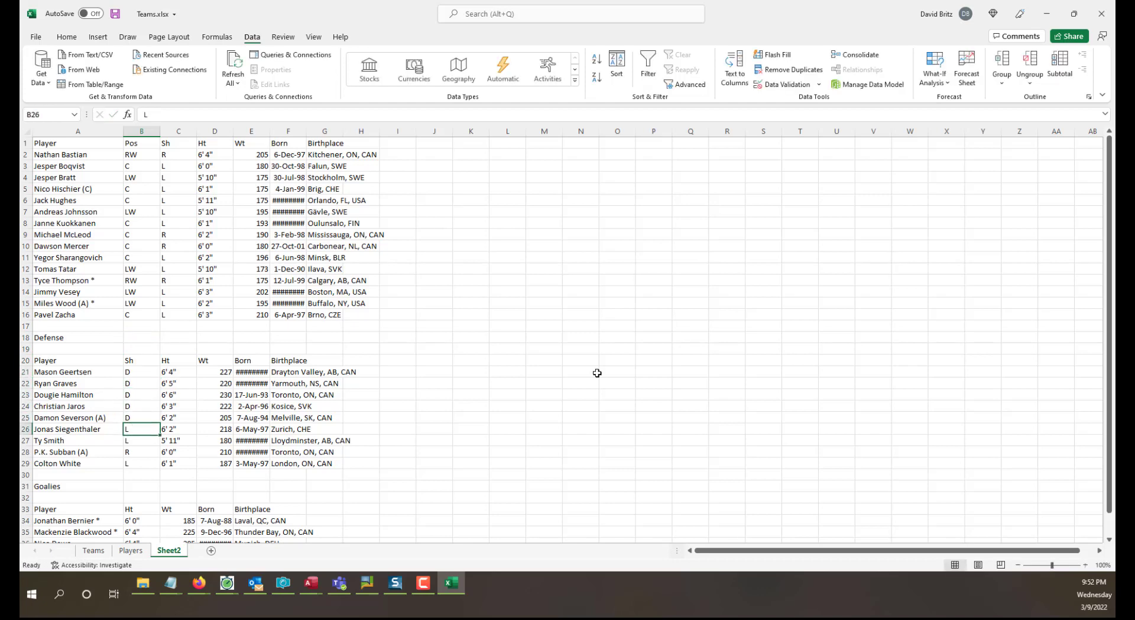
{"action": "type", "text": "D D D D"}
{"action": "key", "text": "Return"}
{"action": "key", "text": "Return"}
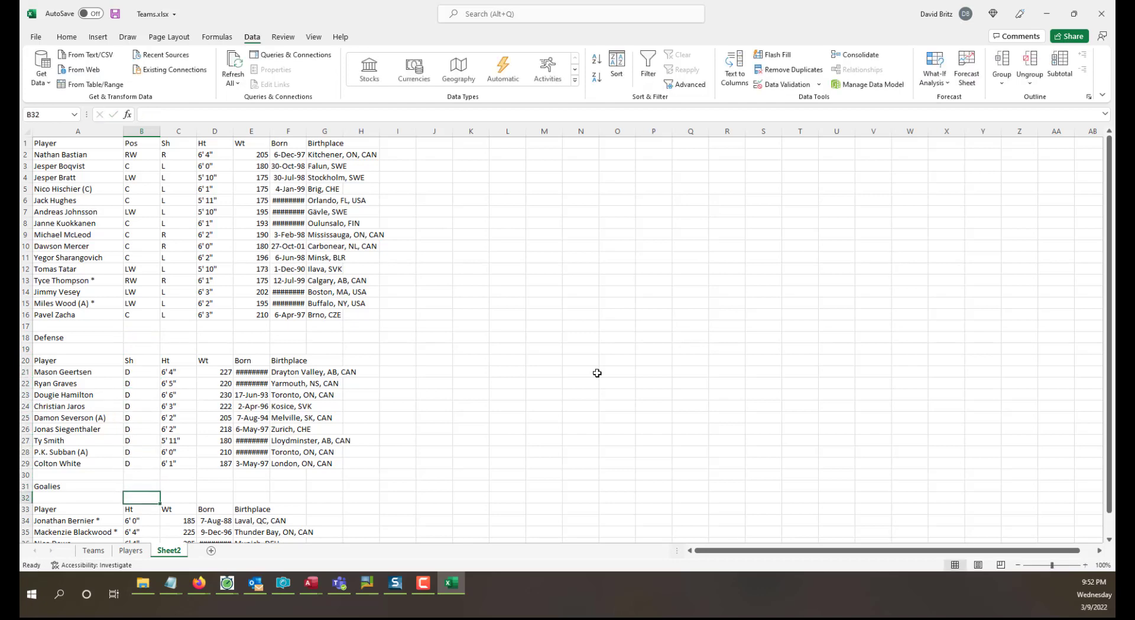
{"action": "key", "text": "Down"}
{"action": "key", "text": "Down"}
{"action": "type", "text": "G G G G"}
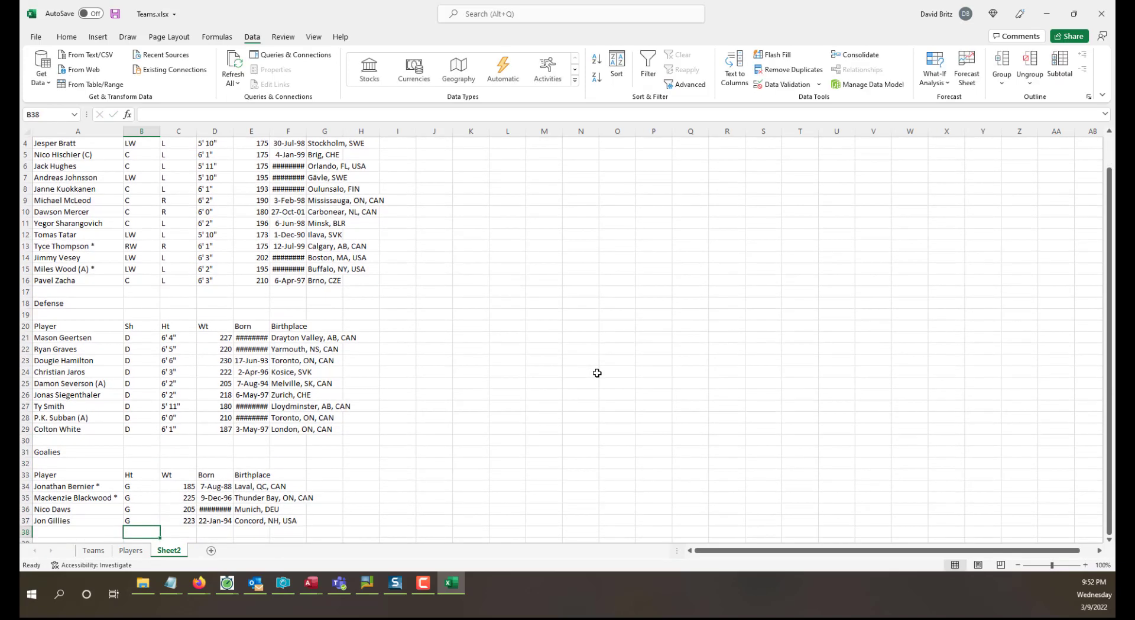
- Delete the Goalies section rows 30–33 and the blank and Defense rows 17–19
{"action": "left_click", "coordinate": [30, 472]}
{"action": "left_click_drag", "start_coordinate": [29, 468], "coordinate": [30, 440]}
{"action": "right_click", "coordinate": [33, 443]}
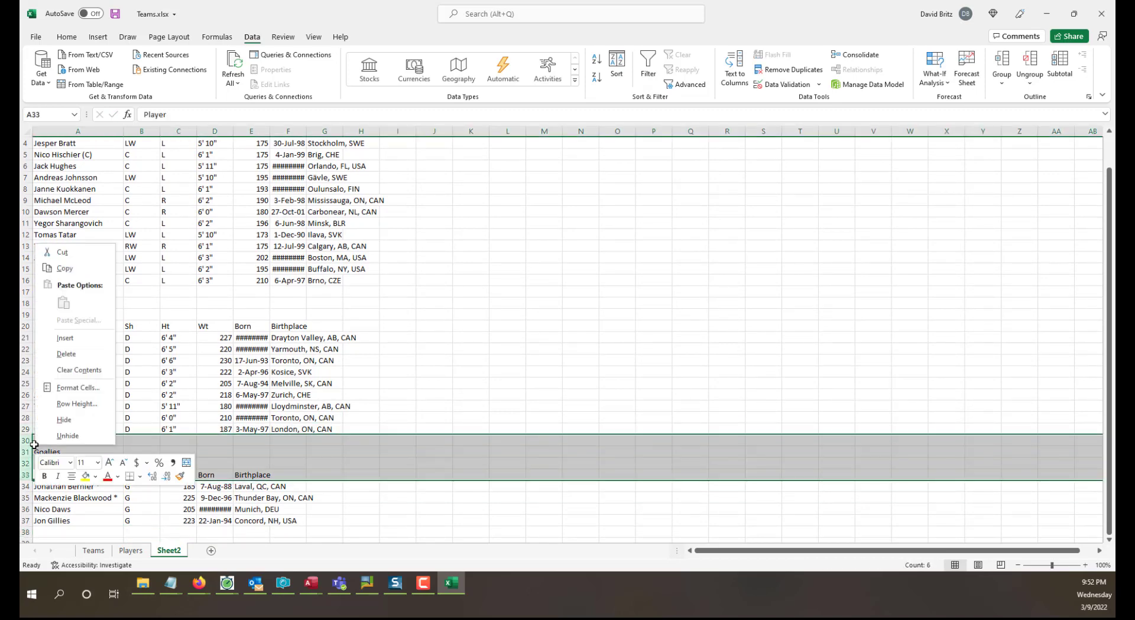
{"action": "right_click", "coordinate": [29, 443]}
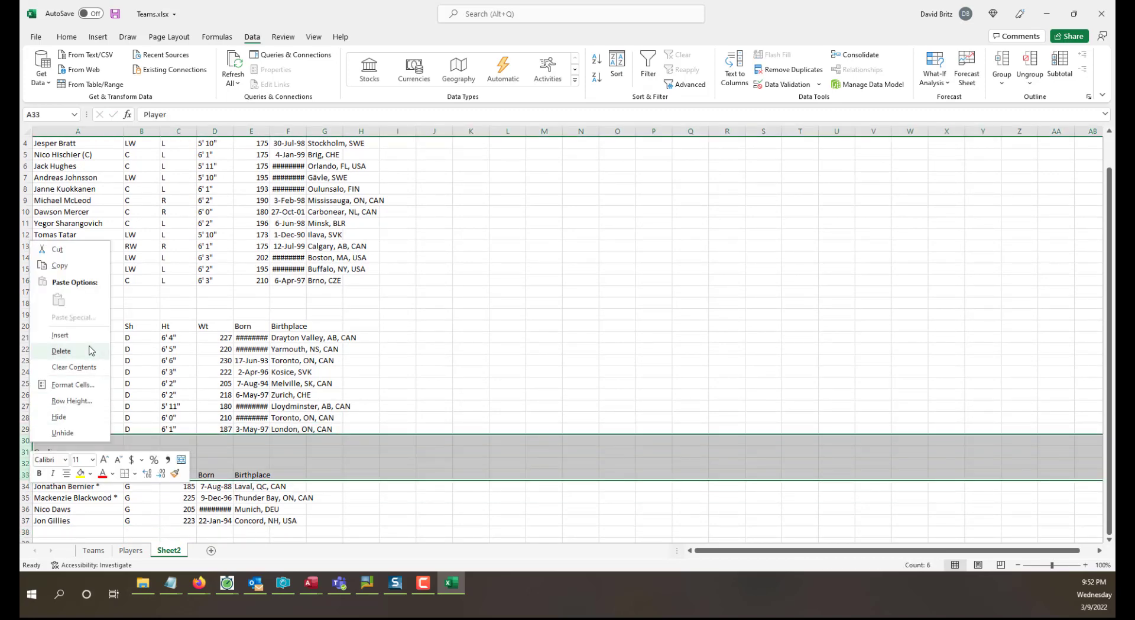
{"action": "key", "text": "Escape"}
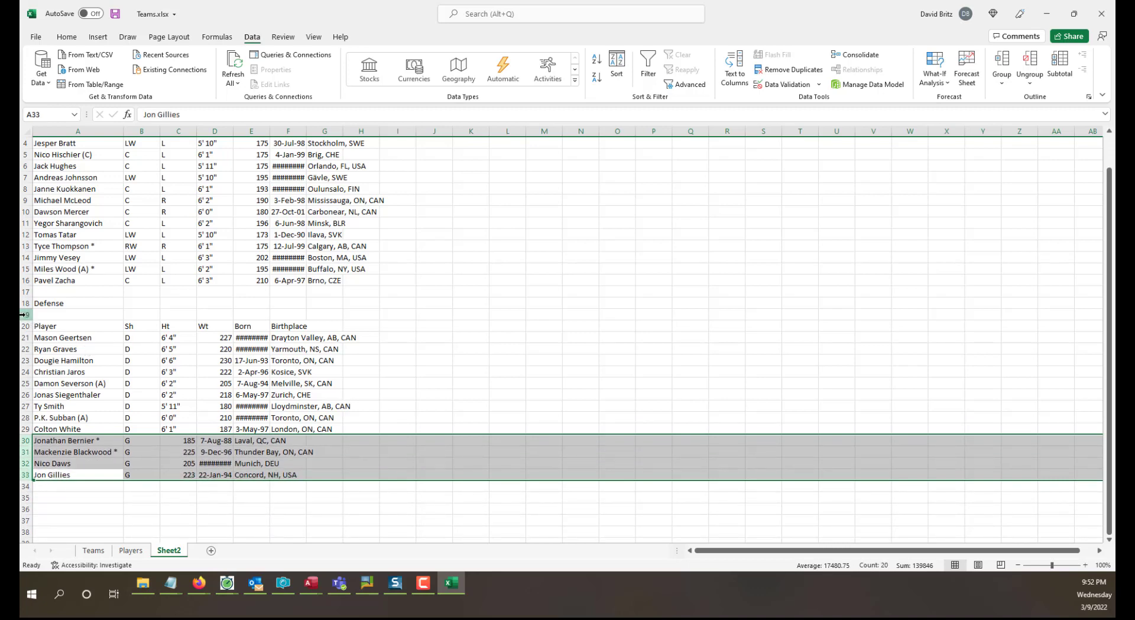
{"action": "left_click_drag", "start_coordinate": [30, 314], "coordinate": [29, 290]}
{"action": "right_click", "coordinate": [28, 297]}
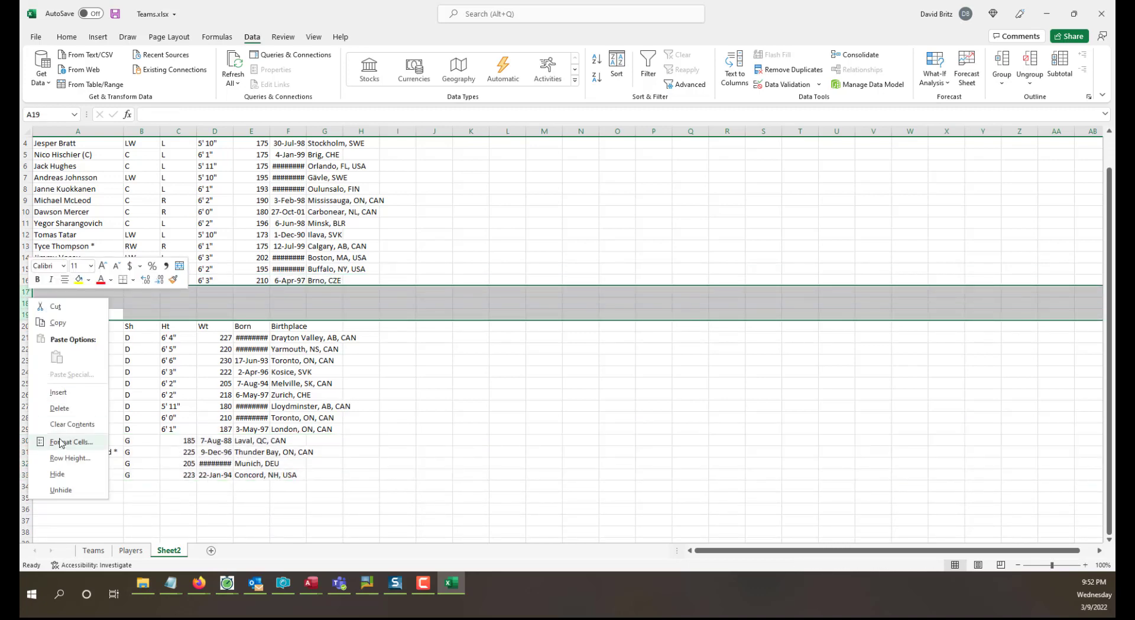
{"action": "left_click", "coordinate": [65, 417]}
{"action": "left_click", "coordinate": [288, 371]}
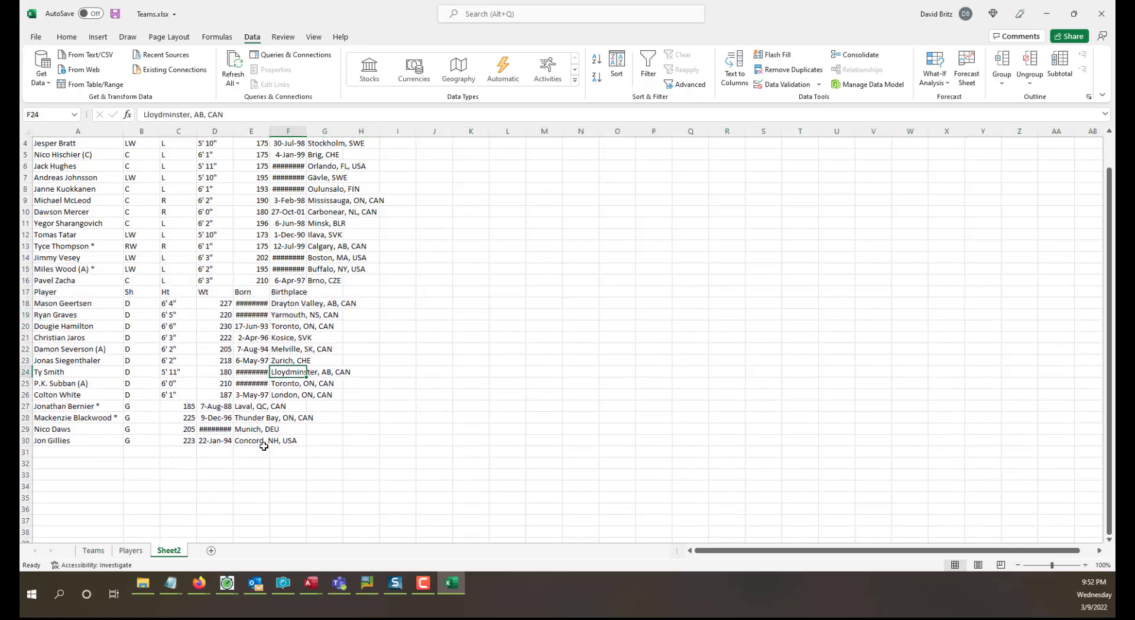
- Delete the repeated header row 17 so players fill rows 2–29
{"action": "scroll", "coordinate": [260, 445], "scroll_direction": "up", "scroll_amount": 1}
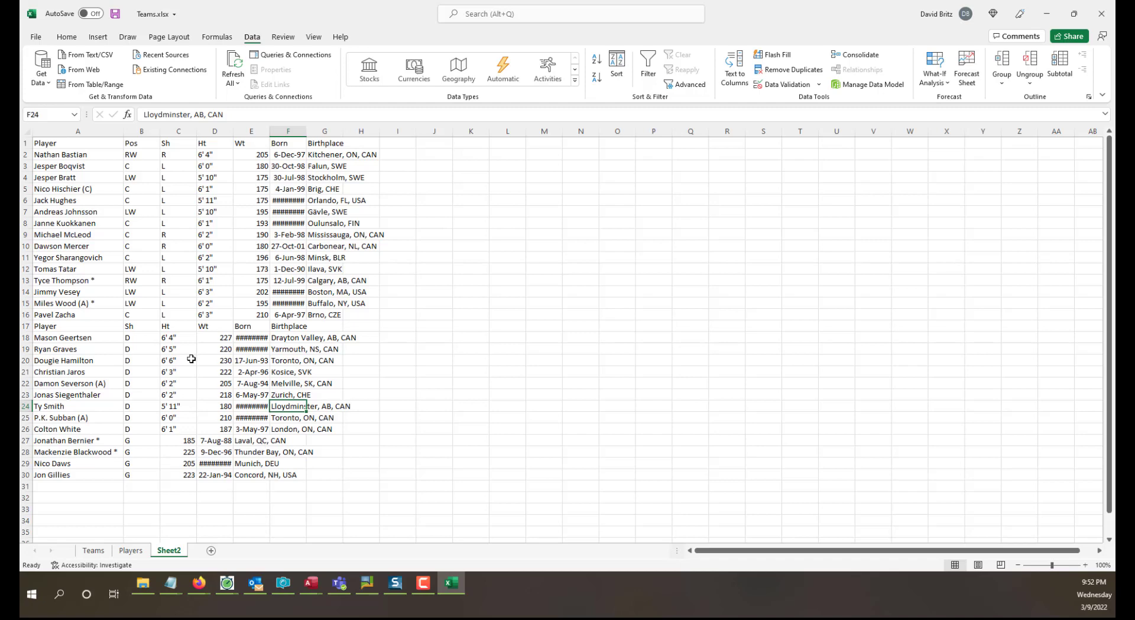
{"action": "left_click", "coordinate": [138, 321]}
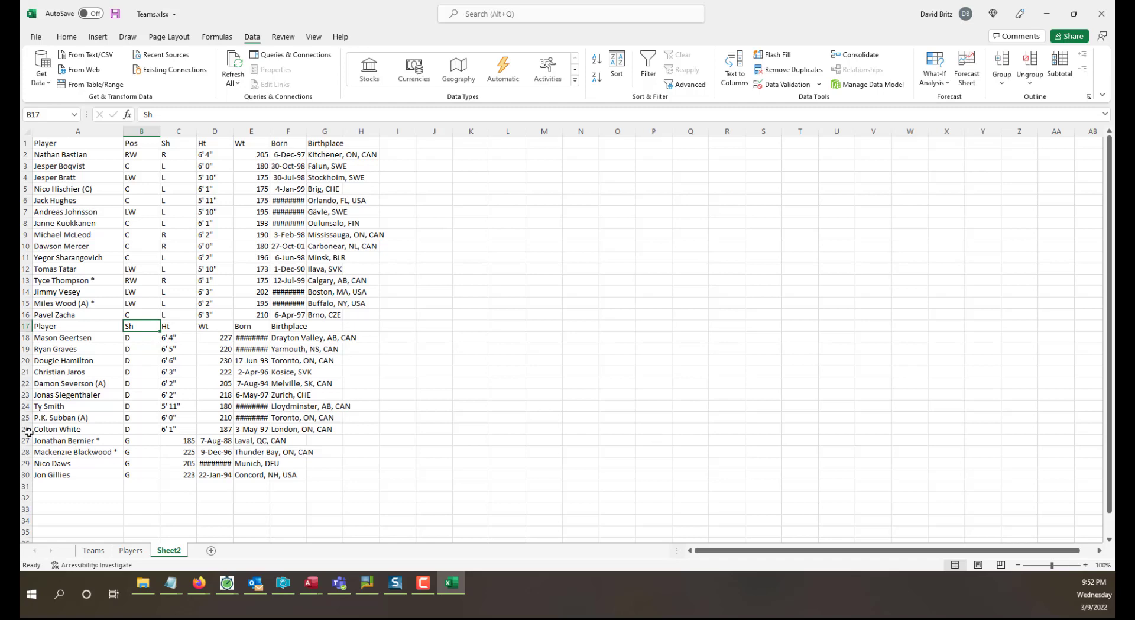
{"action": "left_click", "coordinate": [25, 325]}
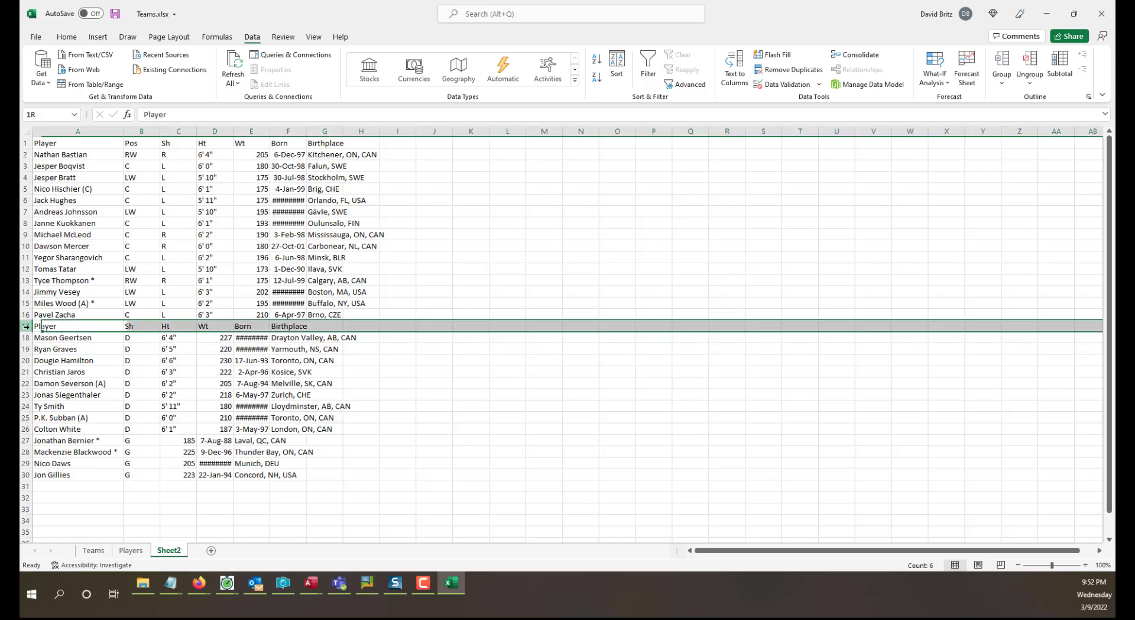
{"action": "right_click", "coordinate": [25, 325]}
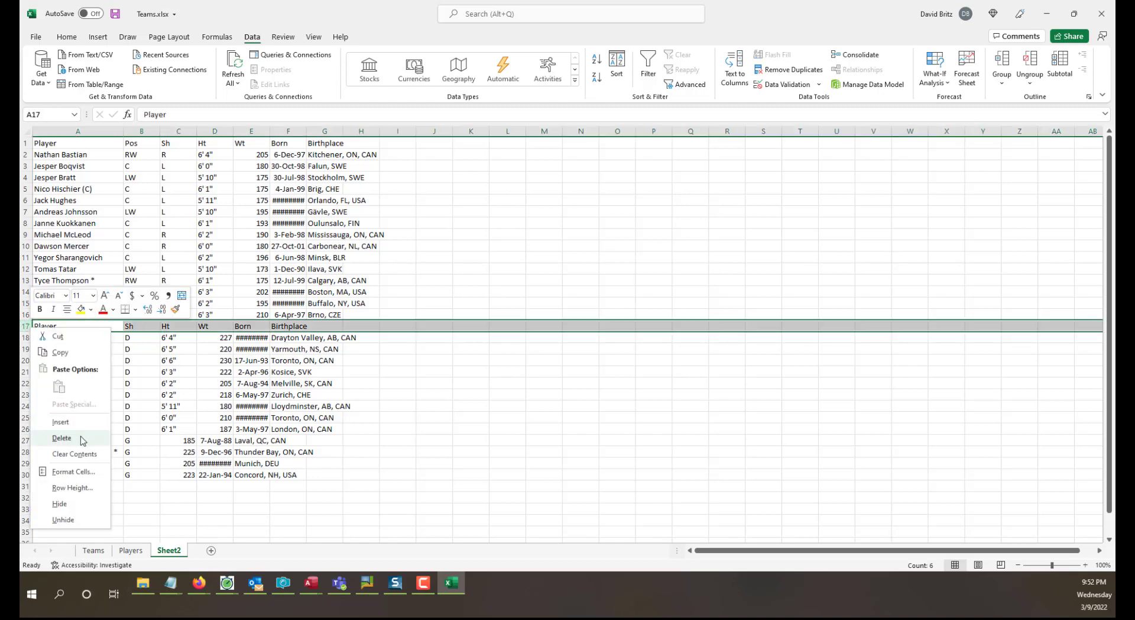
{"action": "left_click", "coordinate": [83, 438]}
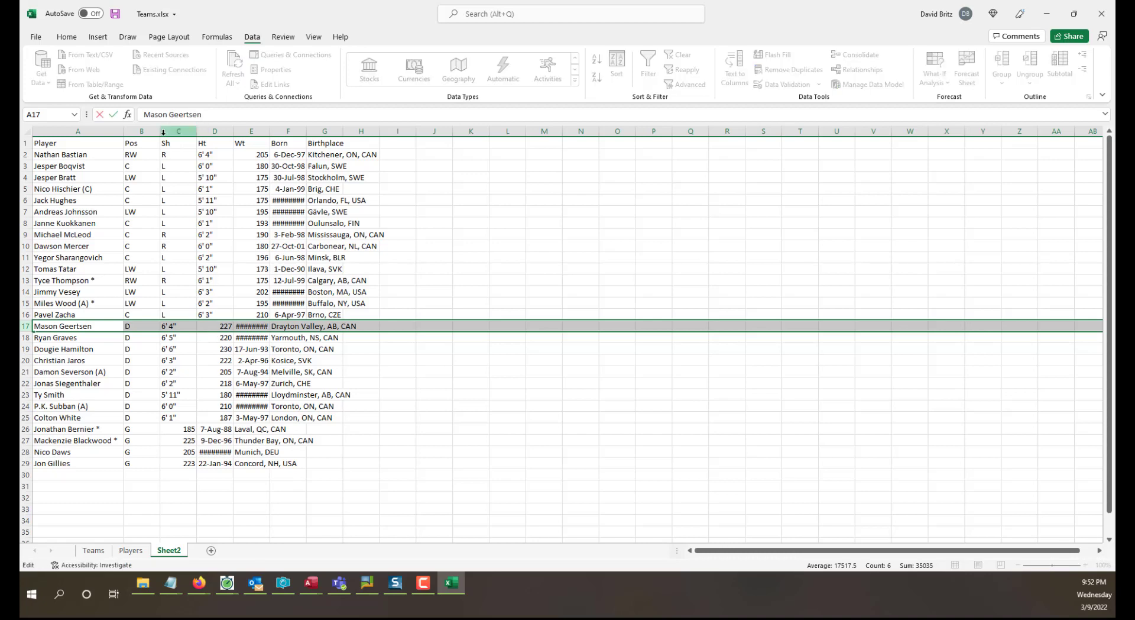
- Clear the extra player detail columns and move the Pos column before Player
{"action": "left_click_drag", "start_coordinate": [179, 131], "coordinate": [461, 152]}
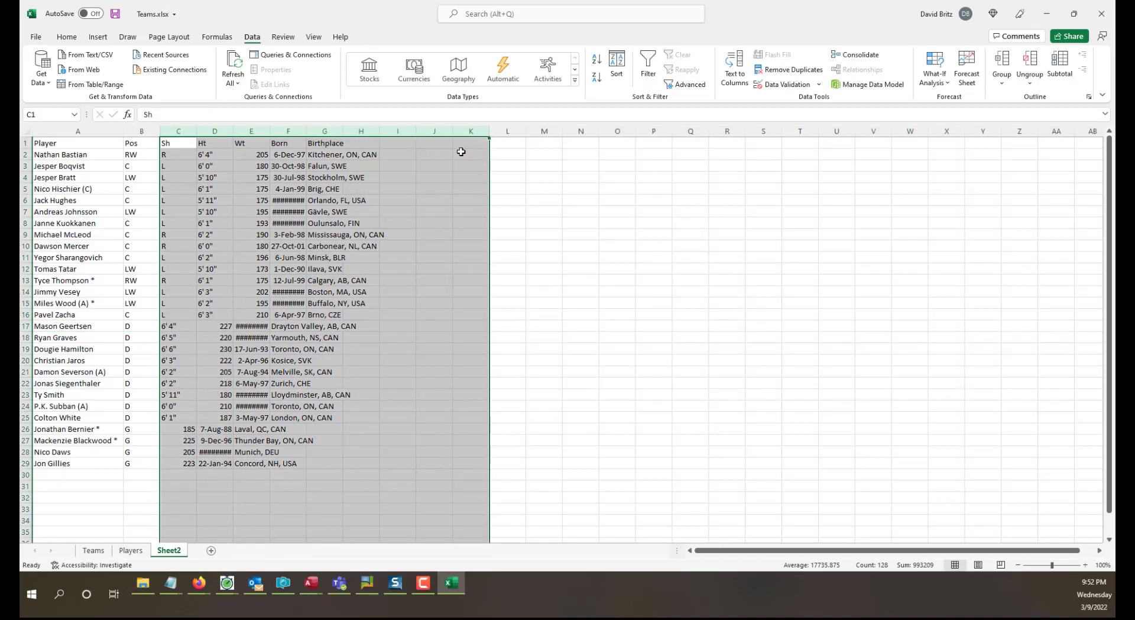
{"action": "key", "text": "Delete"}
{"action": "left_click", "coordinate": [568, 311]}
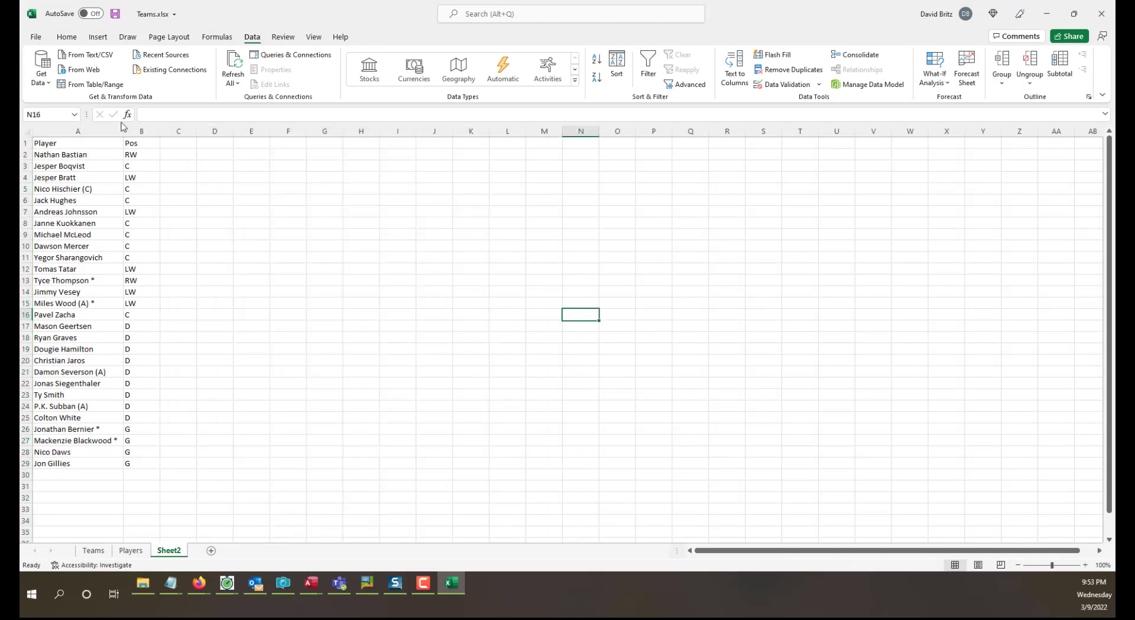
{"action": "left_click", "coordinate": [141, 131]}
{"action": "right_click", "coordinate": [142, 132]}
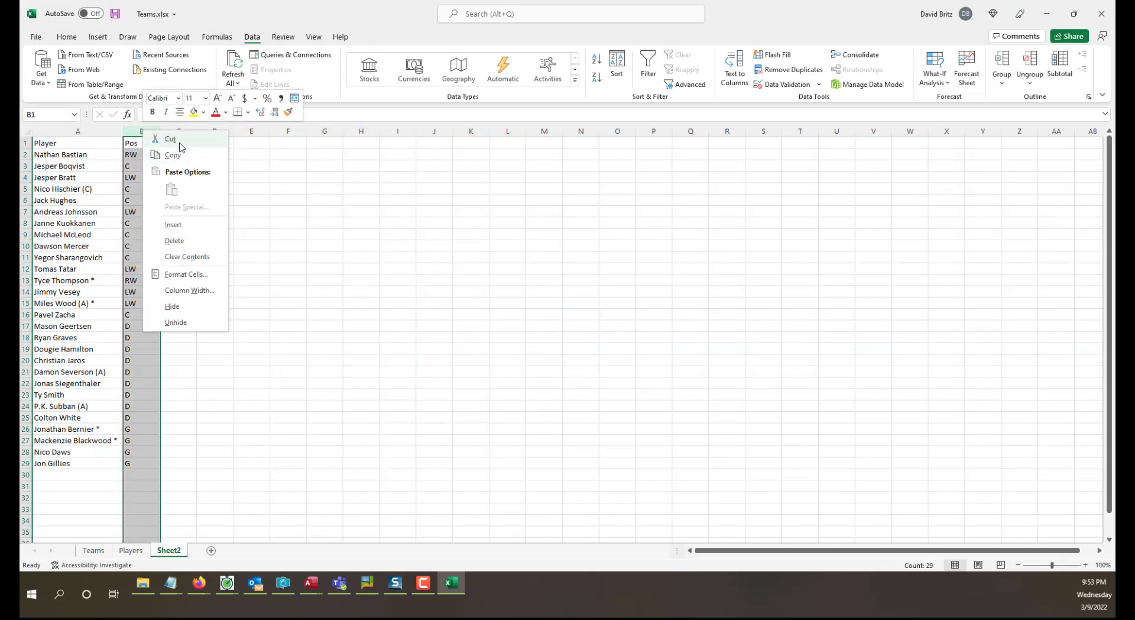
{"action": "left_click", "coordinate": [179, 144]}
{"action": "left_click", "coordinate": [51, 131]}
{"action": "right_click", "coordinate": [51, 131]}
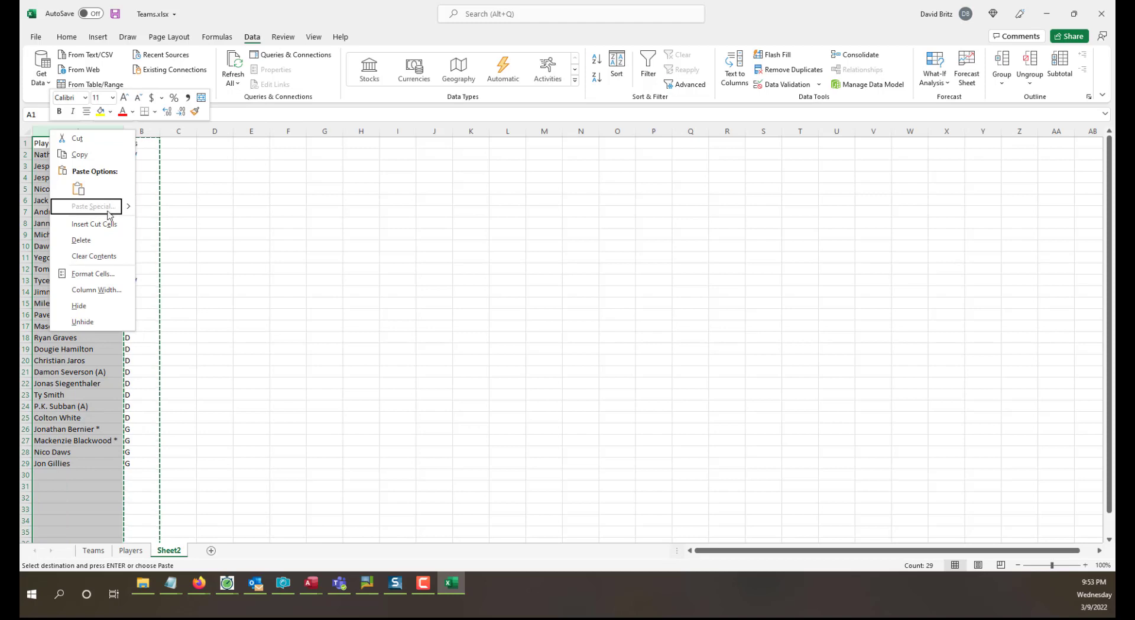
{"action": "left_click", "coordinate": [94, 223]}
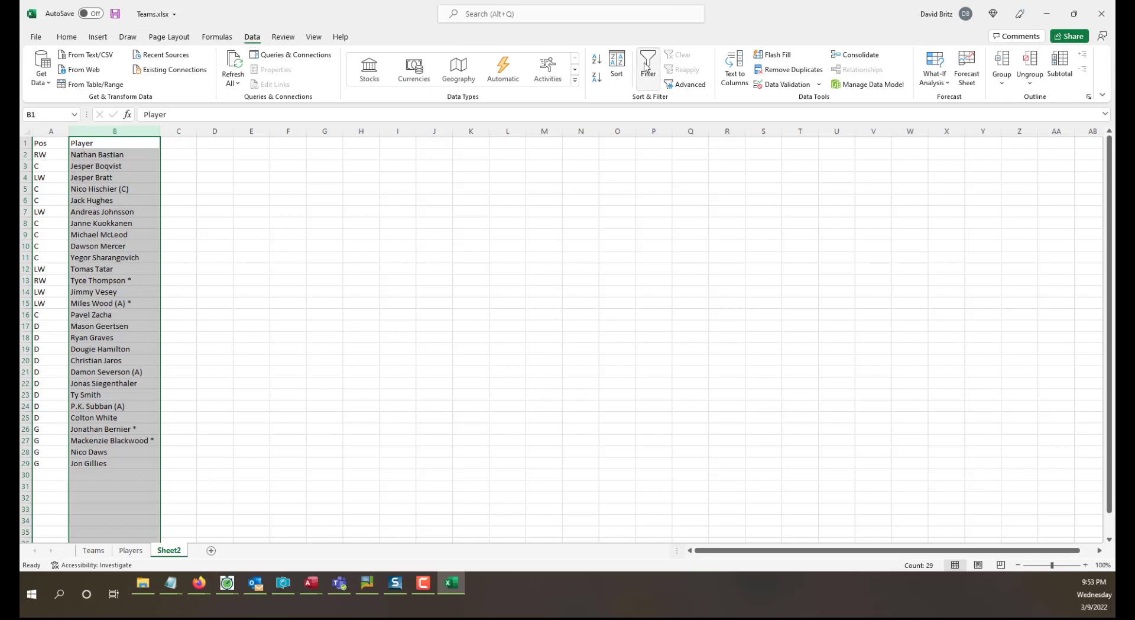
- Split Player names on spaces into text first and last names, skipping the third part
{"action": "left_click", "coordinate": [734, 68]}
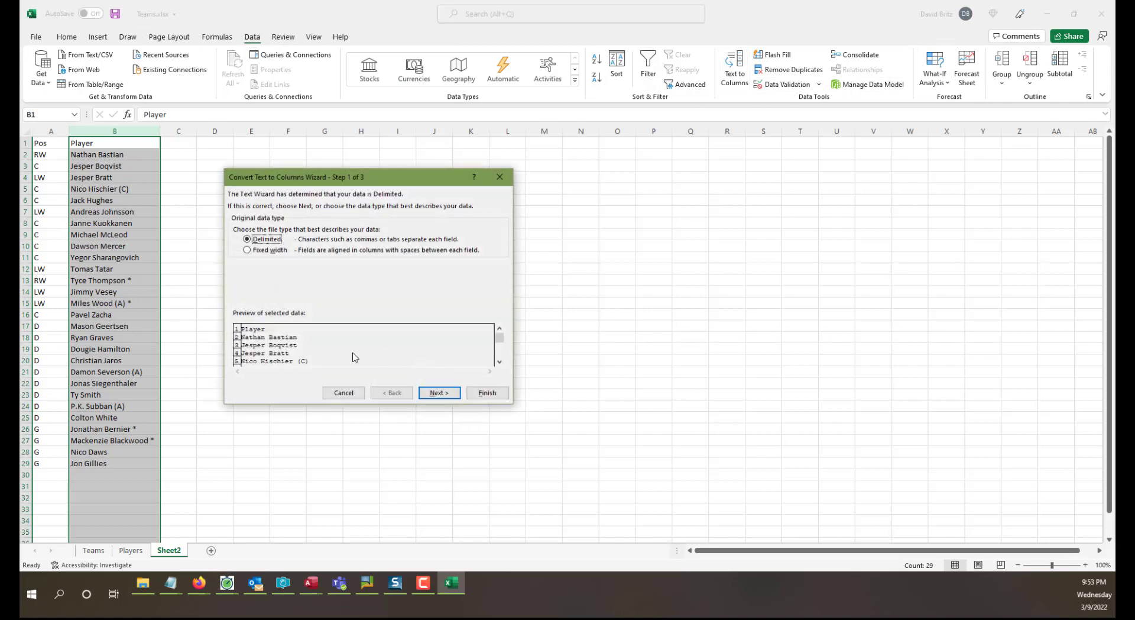
{"action": "left_click", "coordinate": [440, 393]}
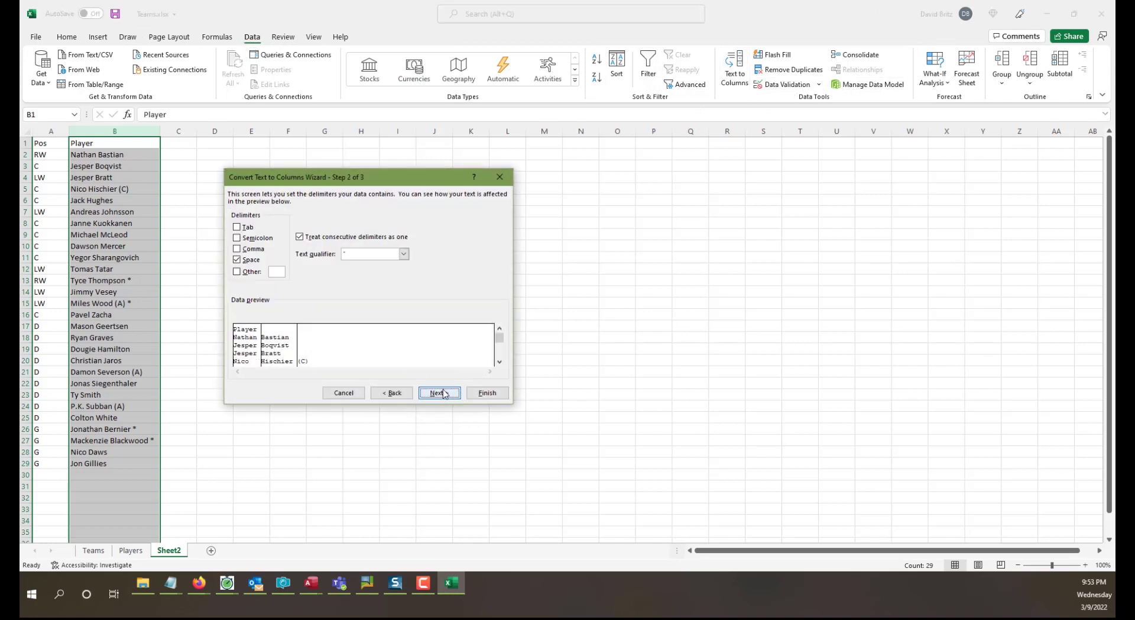
{"action": "left_click", "coordinate": [444, 394]}
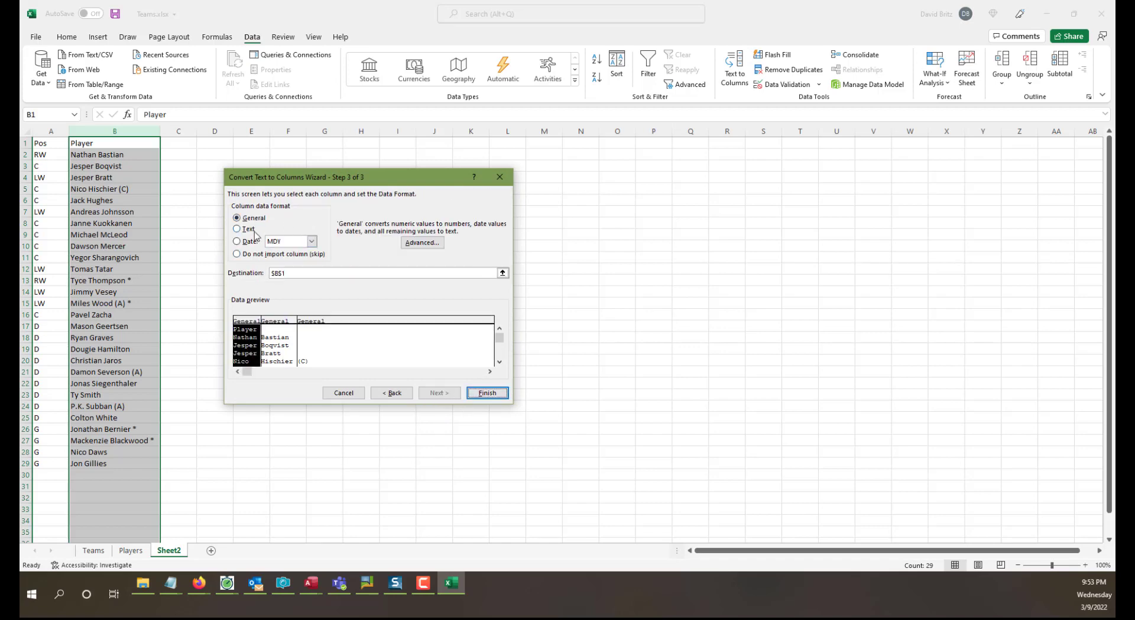
{"action": "left_click", "coordinate": [245, 229]}
{"action": "left_click", "coordinate": [274, 353]}
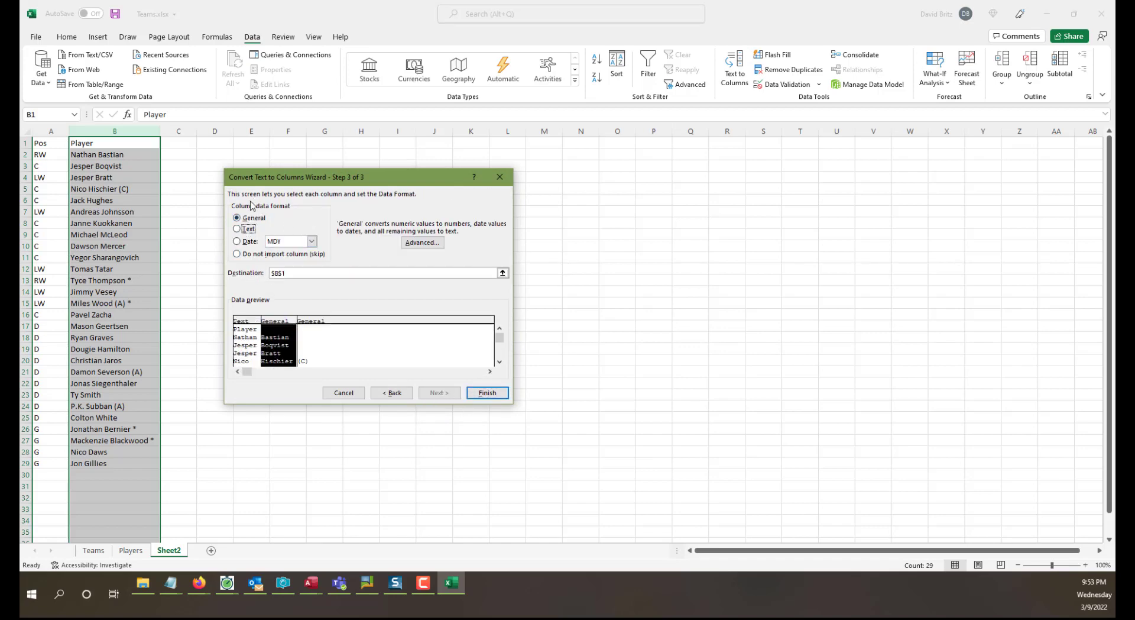
{"action": "left_click", "coordinate": [236, 229]}
{"action": "left_click", "coordinate": [327, 334]}
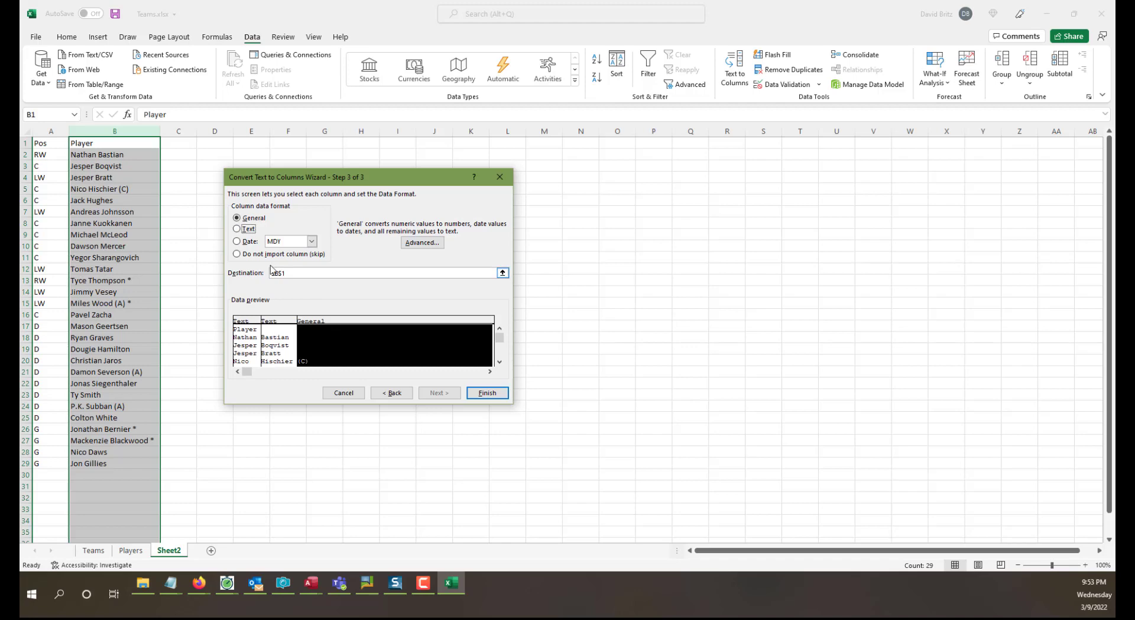
{"action": "left_click", "coordinate": [236, 253]}
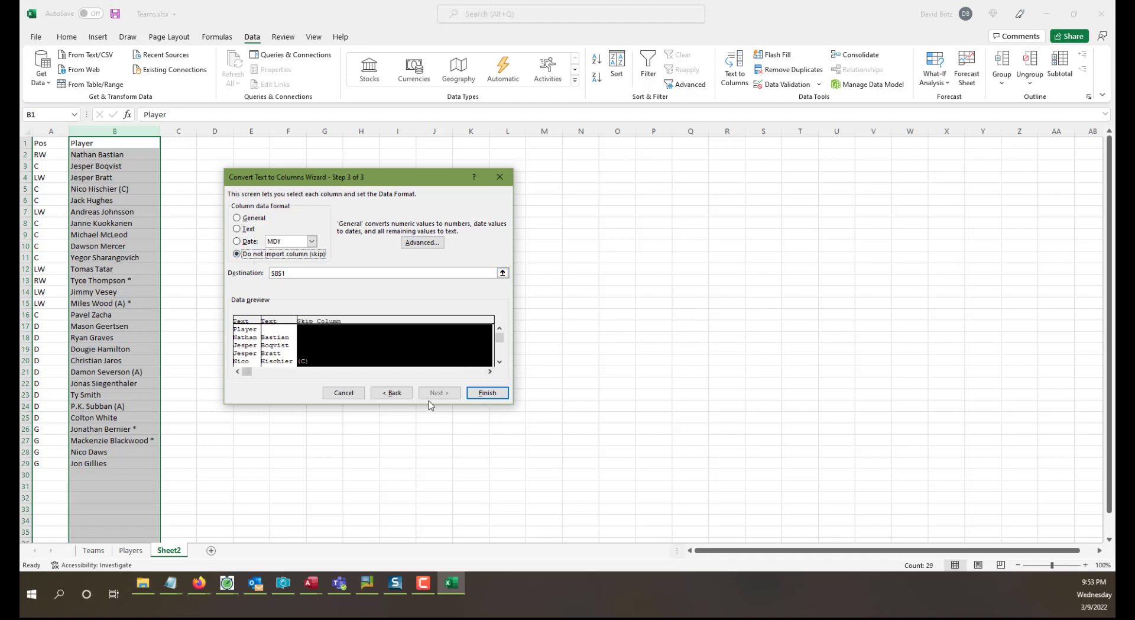
{"action": "left_click", "coordinate": [488, 392]}
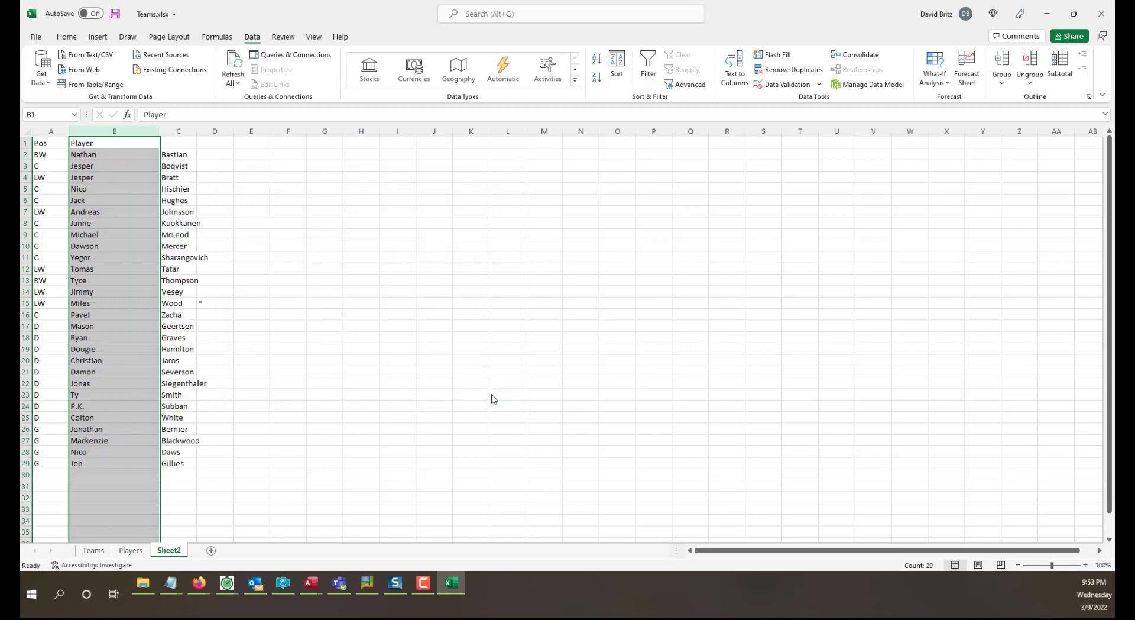
- Head Sheet2's name columns FirstName and LastName
{"action": "left_click", "coordinate": [463, 350]}
{"action": "left_click", "coordinate": [213, 302]}
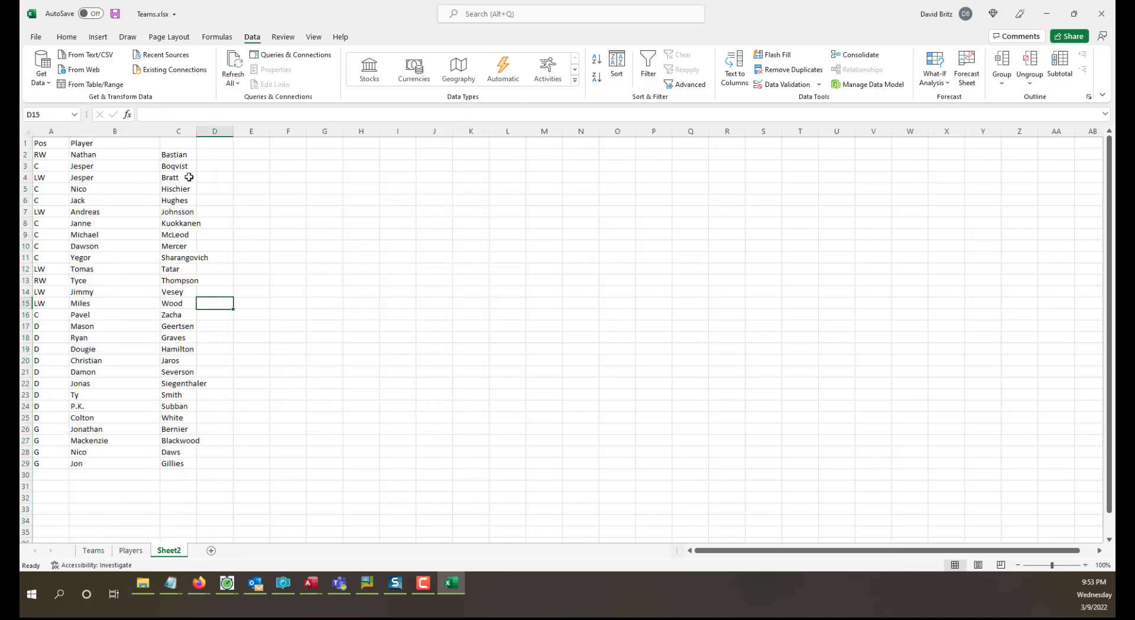
{"action": "left_click", "coordinate": [97, 140]}
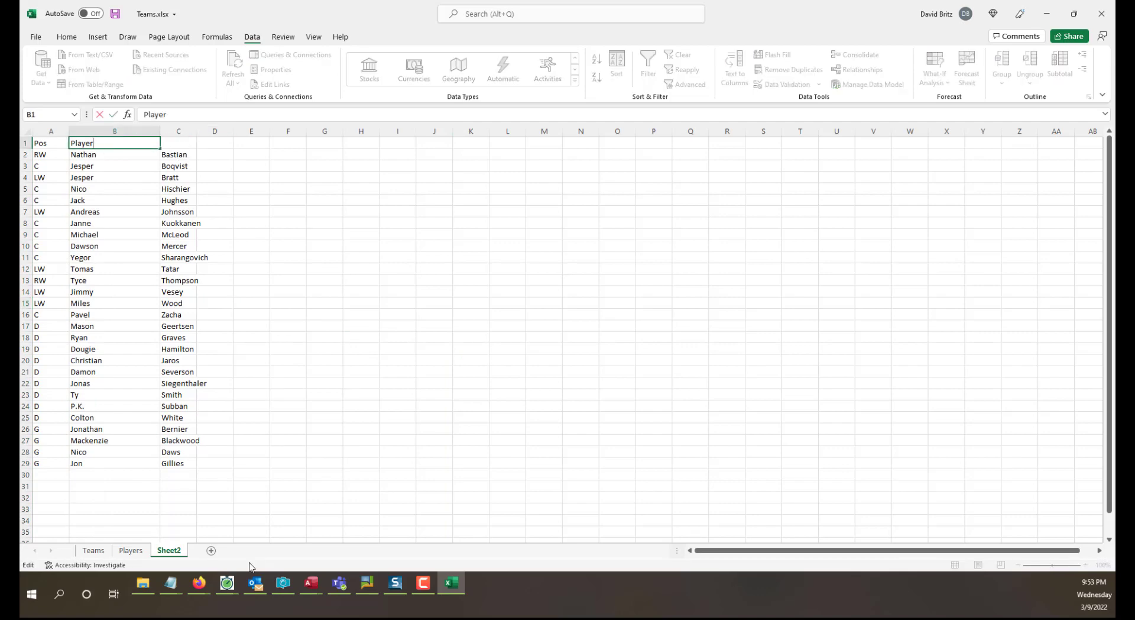
{"action": "left_click", "coordinate": [131, 549]}
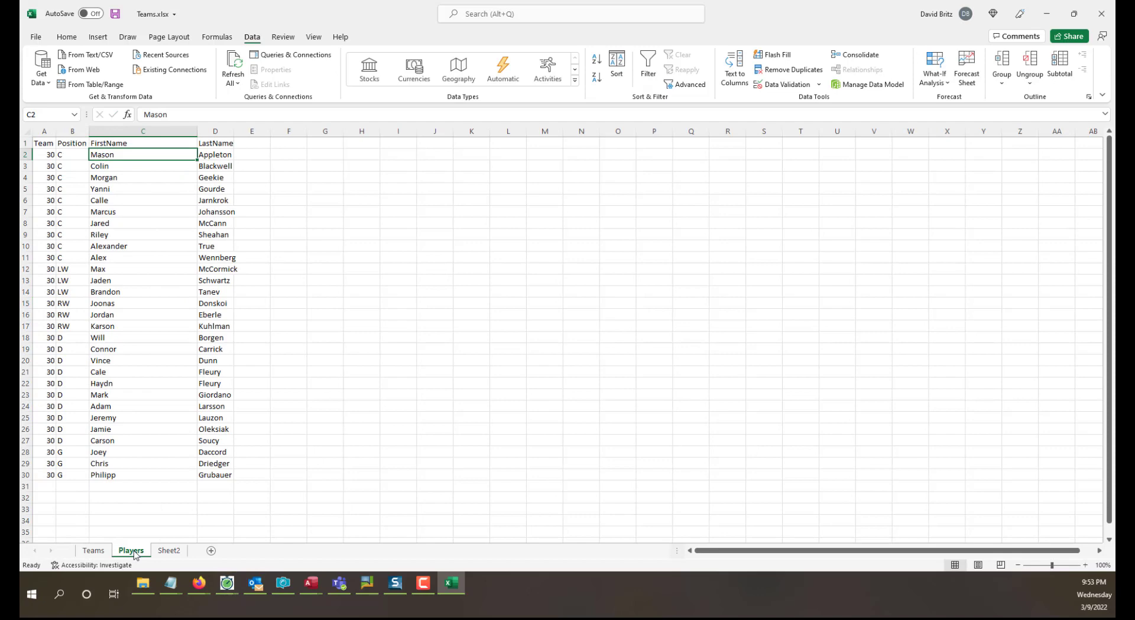
{"action": "left_click", "coordinate": [168, 550]}
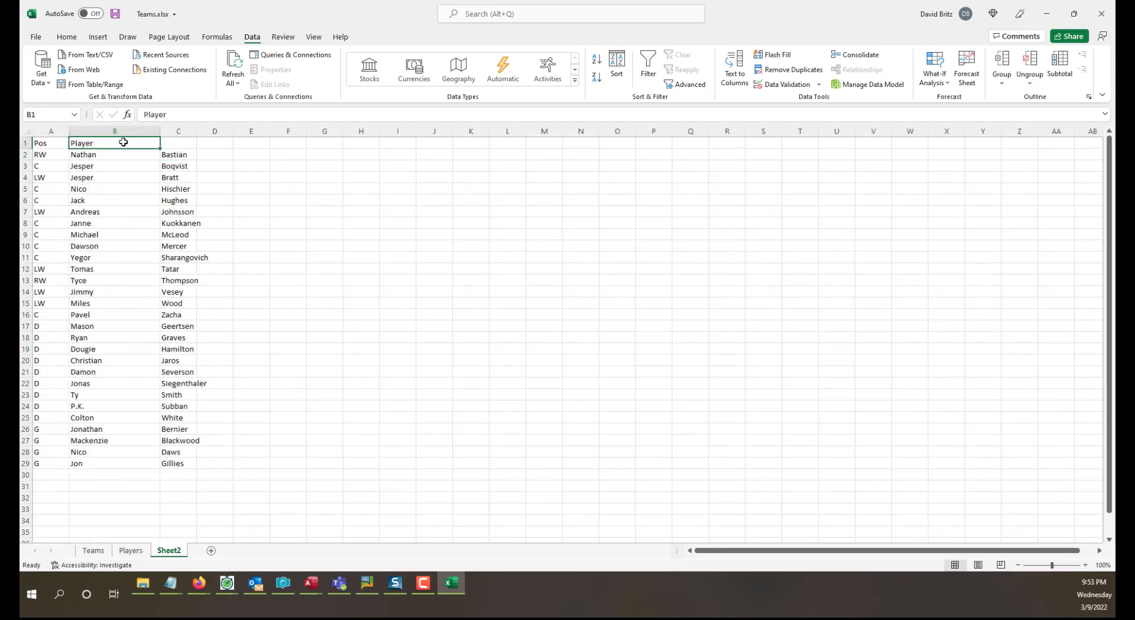
{"action": "type", "text": "fIR"}
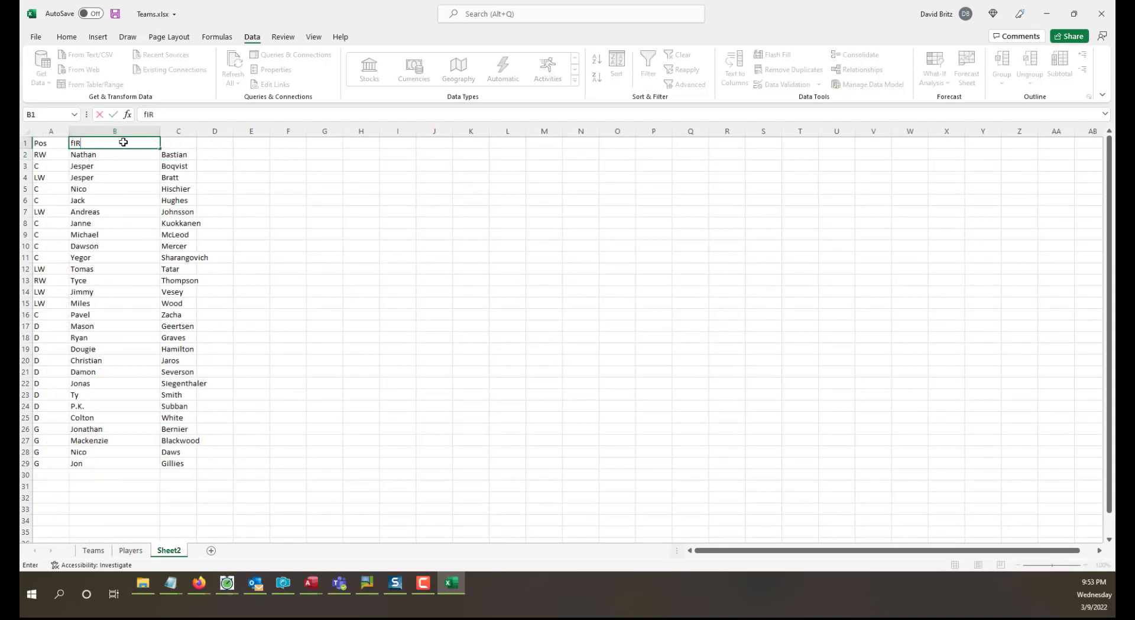
{"action": "type", "text": "STrstName"}
{"action": "key", "text": "Tab"}
{"action": "type", "text": "LastN"}
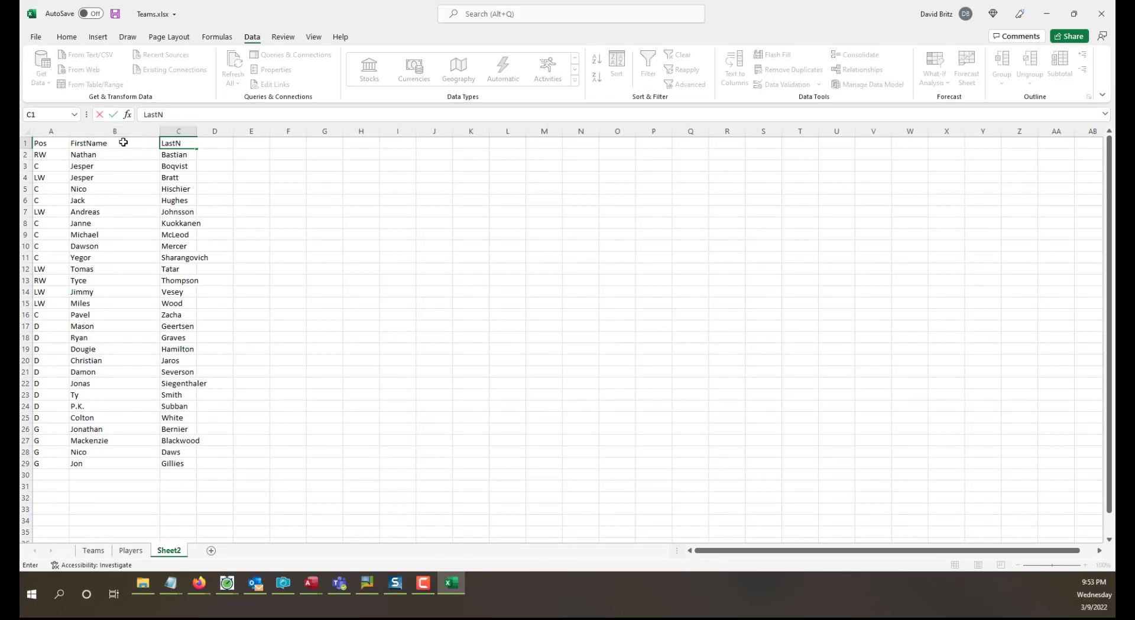
{"action": "type", "text": "aqame"}
{"action": "key", "text": "Return"}
- Copy the player rows A2:C29 and paste them into the Players sheet at B31
{"action": "left_click", "coordinate": [254, 314]}
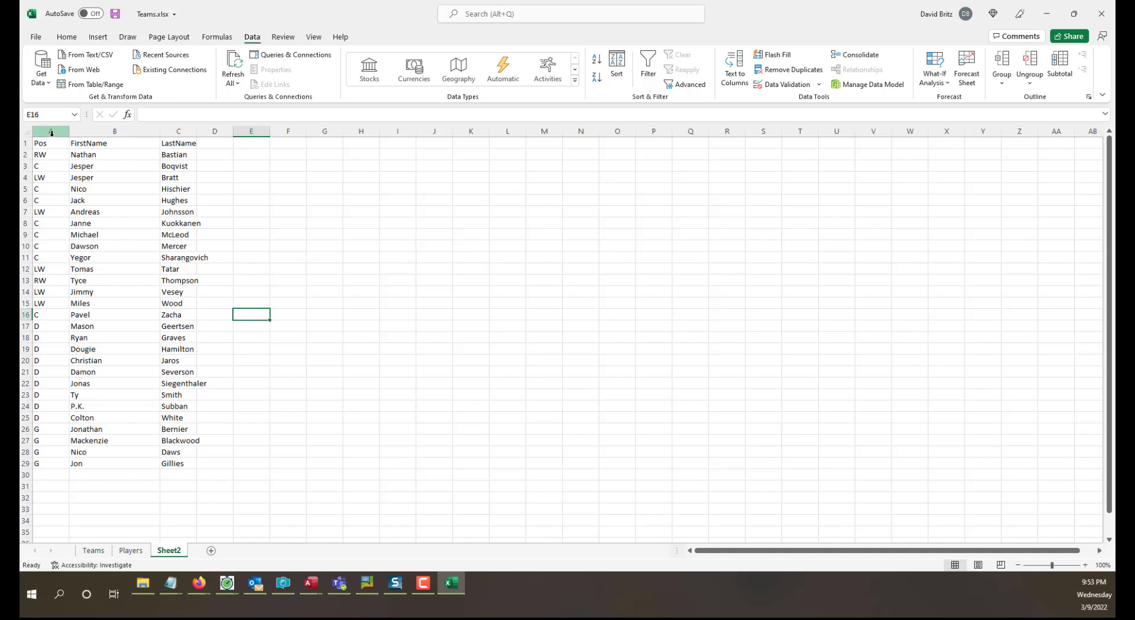
{"action": "left_click_drag", "start_coordinate": [39, 155], "coordinate": [194, 463]}
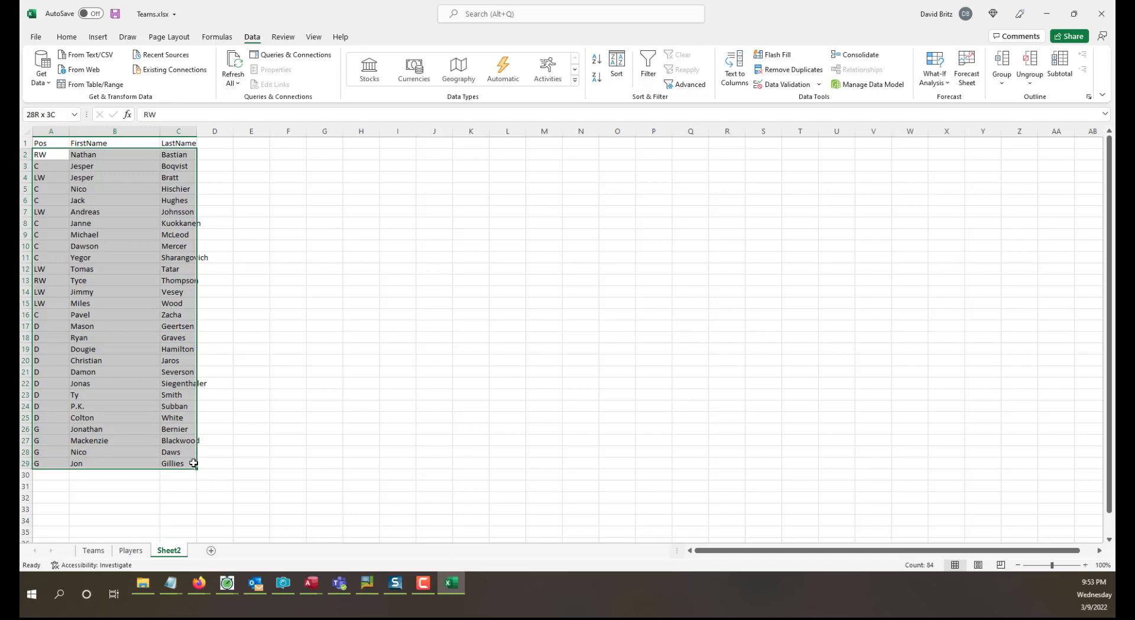
{"action": "key", "text": "ctrl+c"}
{"action": "left_click", "coordinate": [131, 550]}
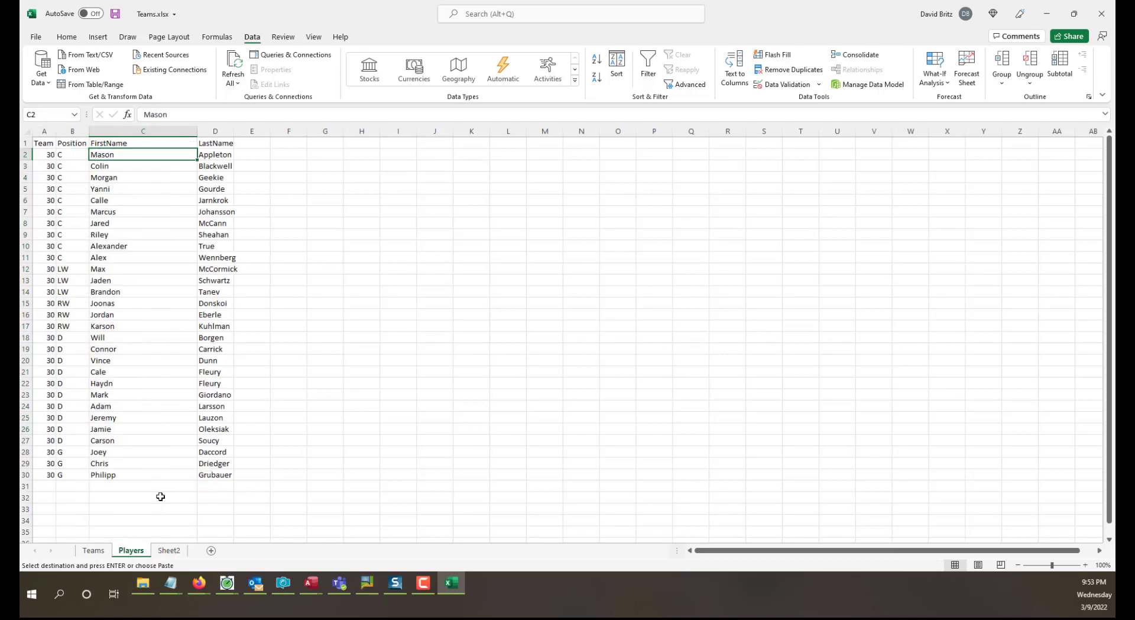
{"action": "scroll", "coordinate": [318, 407], "scroll_direction": "down", "scroll_amount": 3}
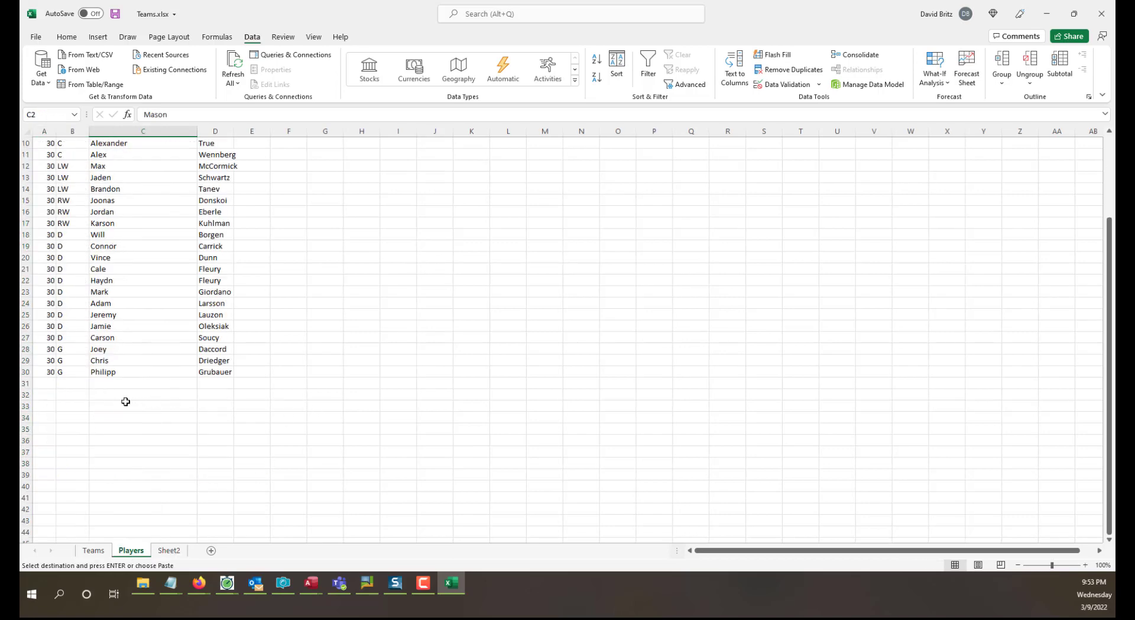
{"action": "left_click", "coordinate": [68, 386]}
{"action": "key", "text": "Return"}
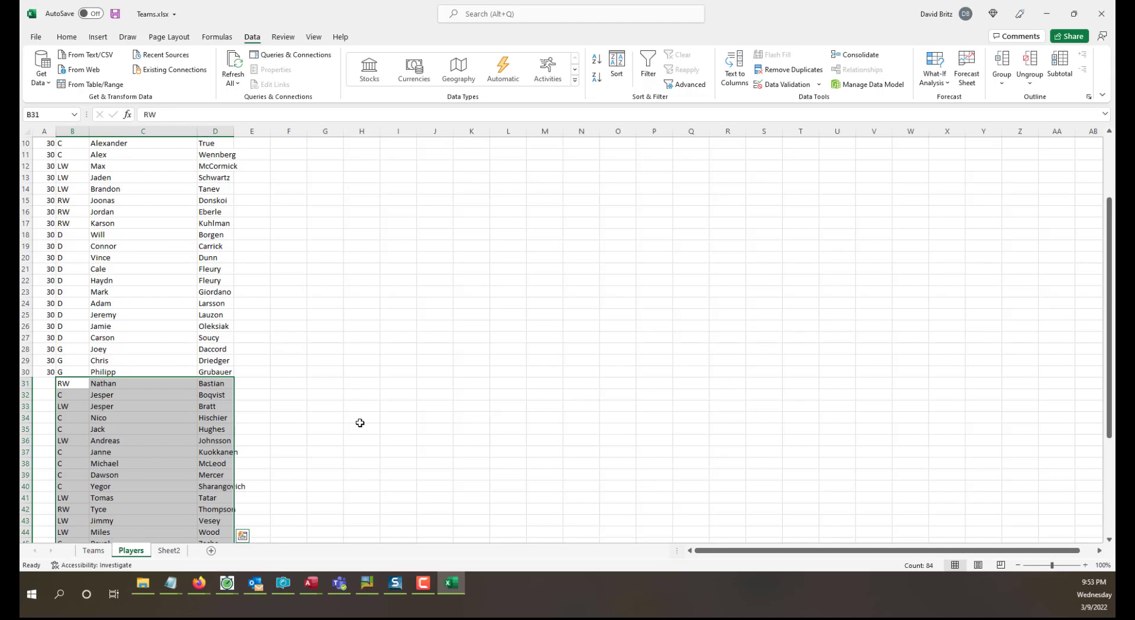
- Enter team number 11 in A31 and fill it down all new player rows
{"action": "left_click", "coordinate": [44, 384]}
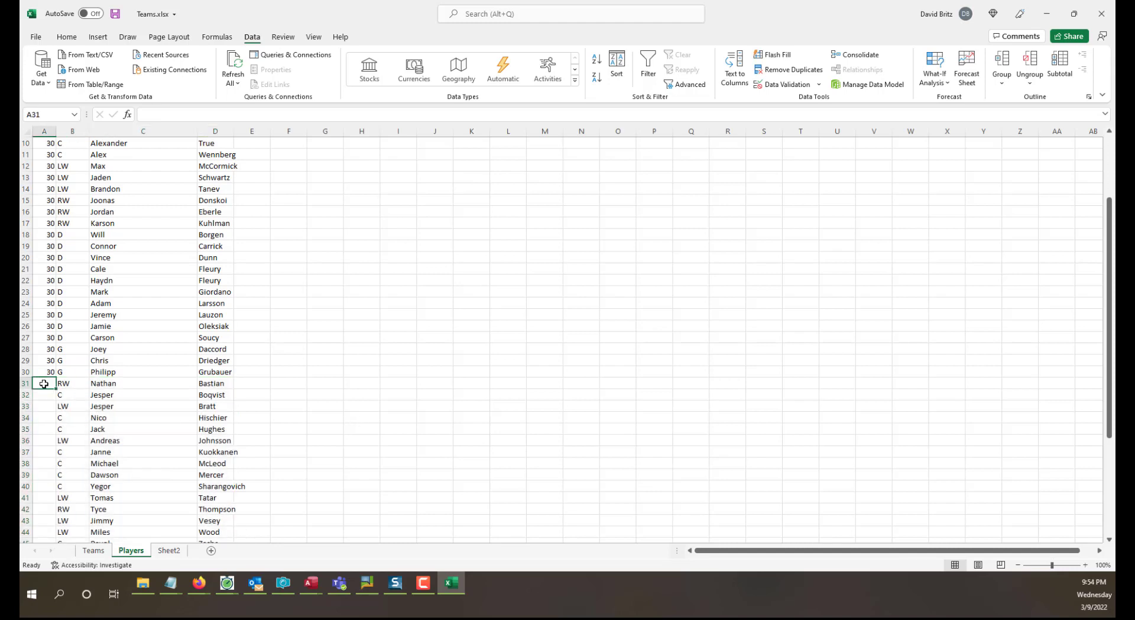
{"action": "left_click", "coordinate": [94, 553]}
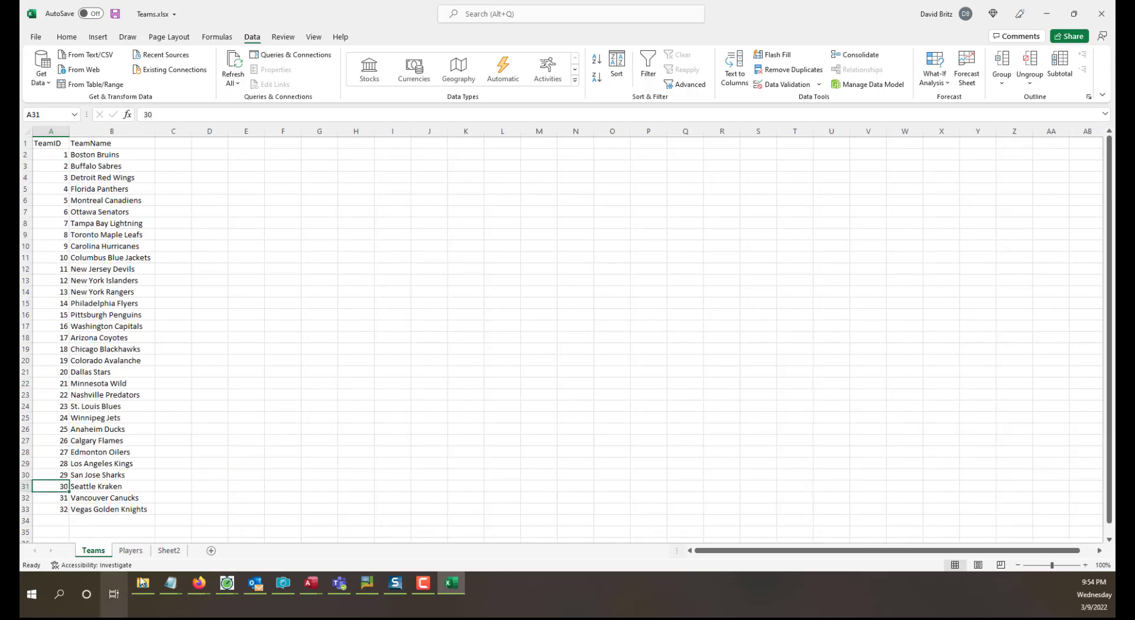
{"action": "left_click", "coordinate": [132, 552]}
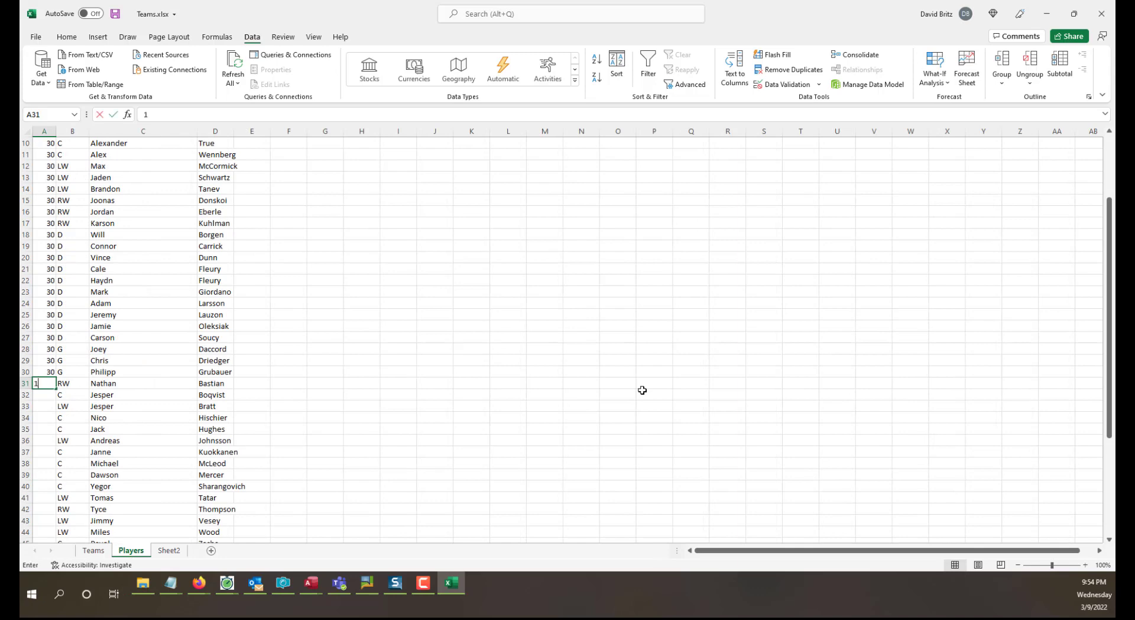
{"action": "type", "text": "11"}
{"action": "left_click", "coordinate": [630, 393]}
{"action": "left_click", "coordinate": [54, 383]}
{"action": "double_click", "coordinate": [55, 386]}
{"action": "scroll", "coordinate": [401, 358], "scroll_direction": "down", "scroll_amount": 8}
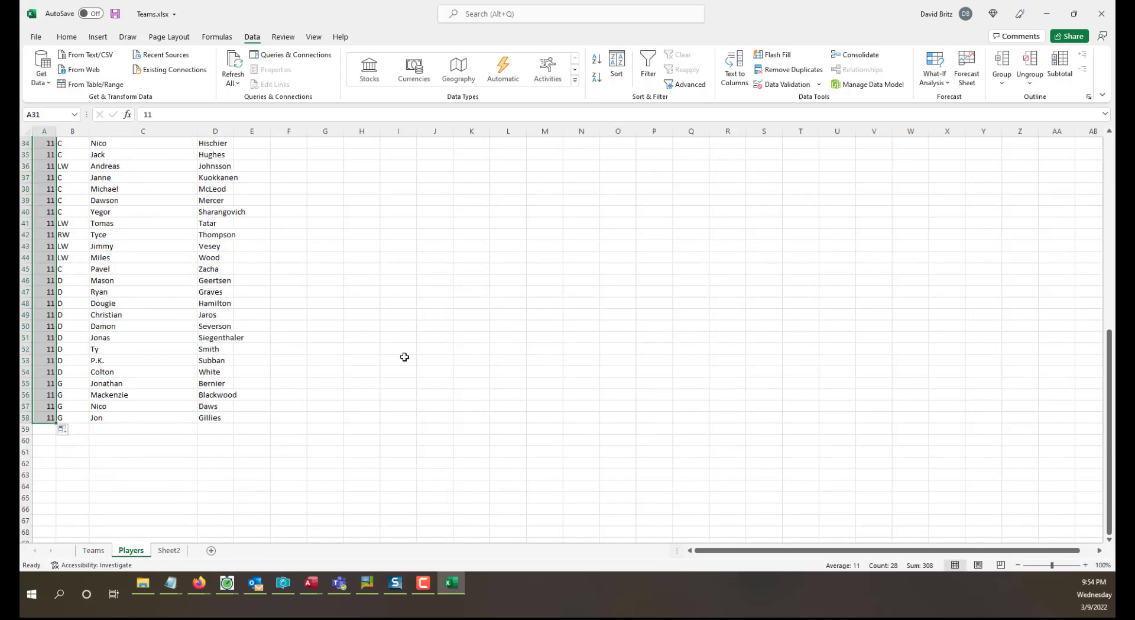
{"action": "left_click", "coordinate": [408, 395]}
{"action": "scroll", "coordinate": [414, 427], "scroll_direction": "up", "scroll_amount": 11}
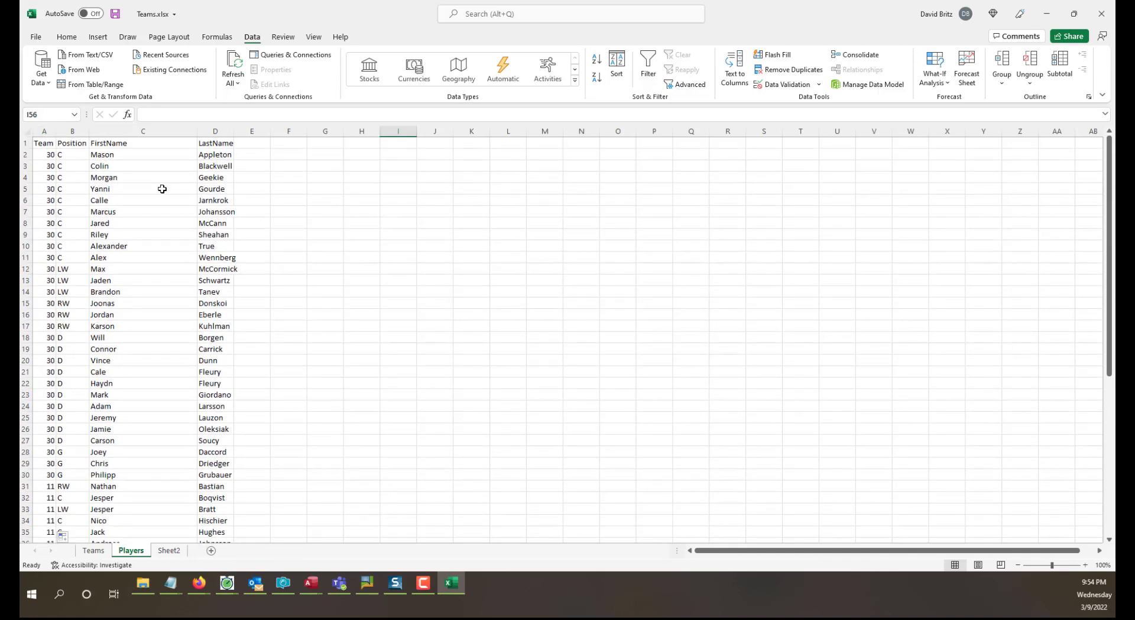
- Delete the leftover Sheet2 from Teams.xlsx, then close Excel, saving the changes
{"action": "left_click", "coordinate": [383, 325]}
{"action": "left_click", "coordinate": [231, 223]}
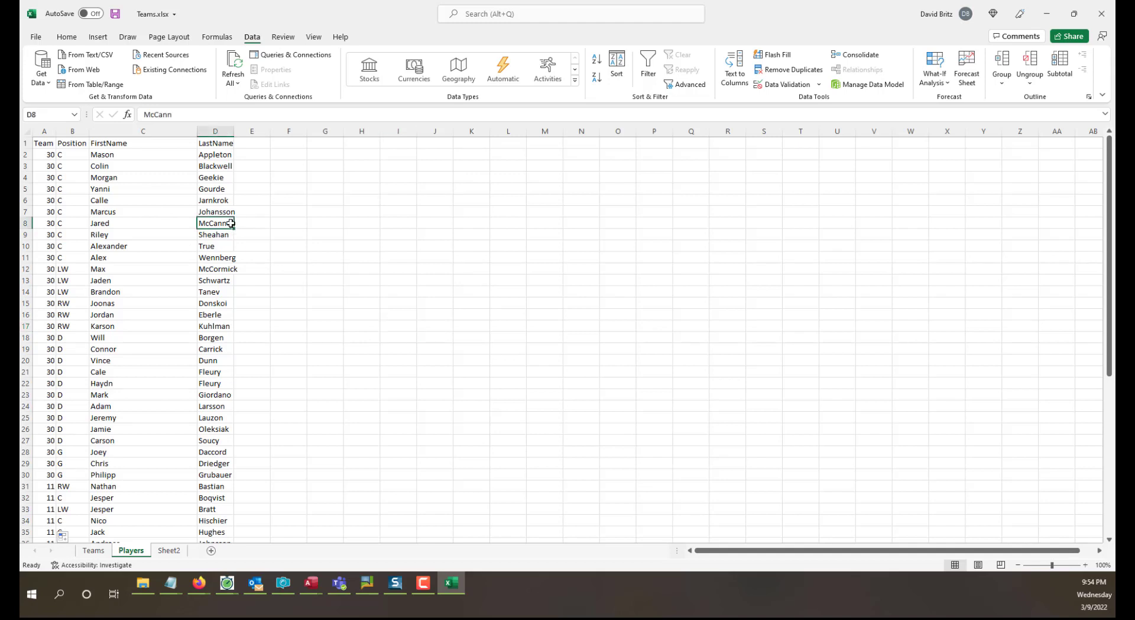
{"action": "left_click", "coordinate": [173, 552]}
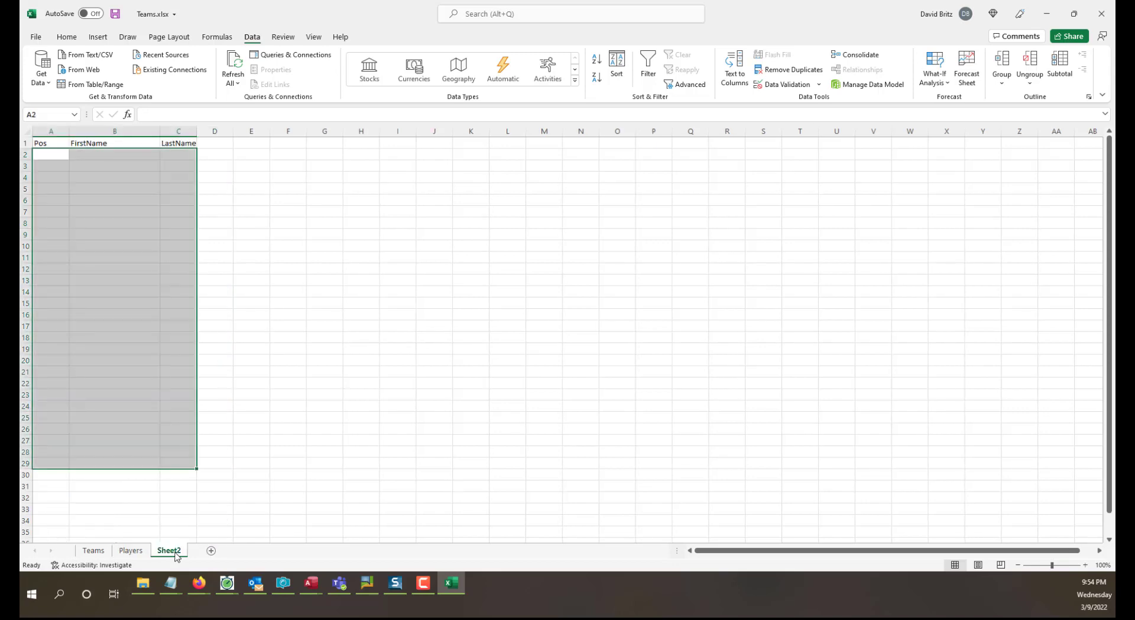
{"action": "right_click", "coordinate": [175, 554]}
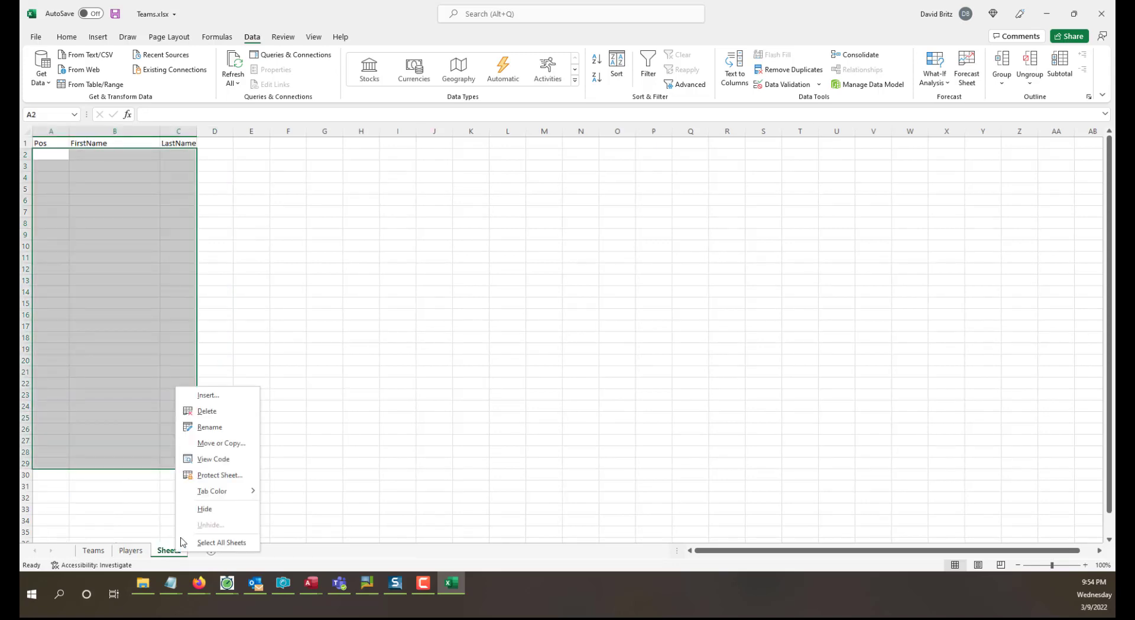
{"action": "left_click", "coordinate": [220, 410]}
{"action": "left_click", "coordinate": [554, 326]}
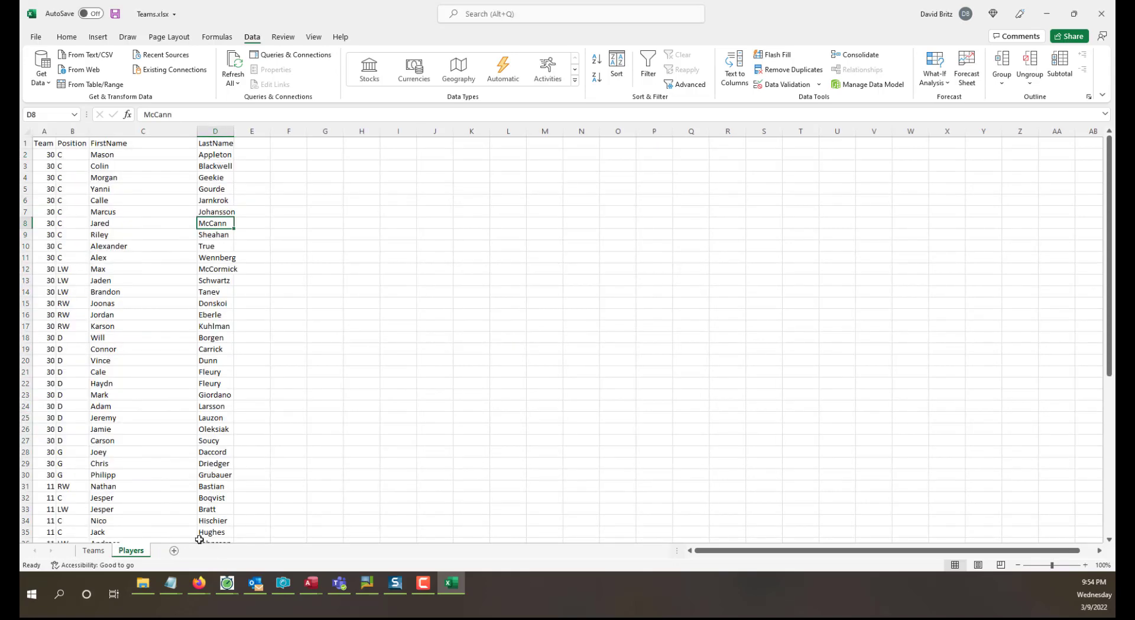
{"action": "left_click", "coordinate": [1103, 12]}
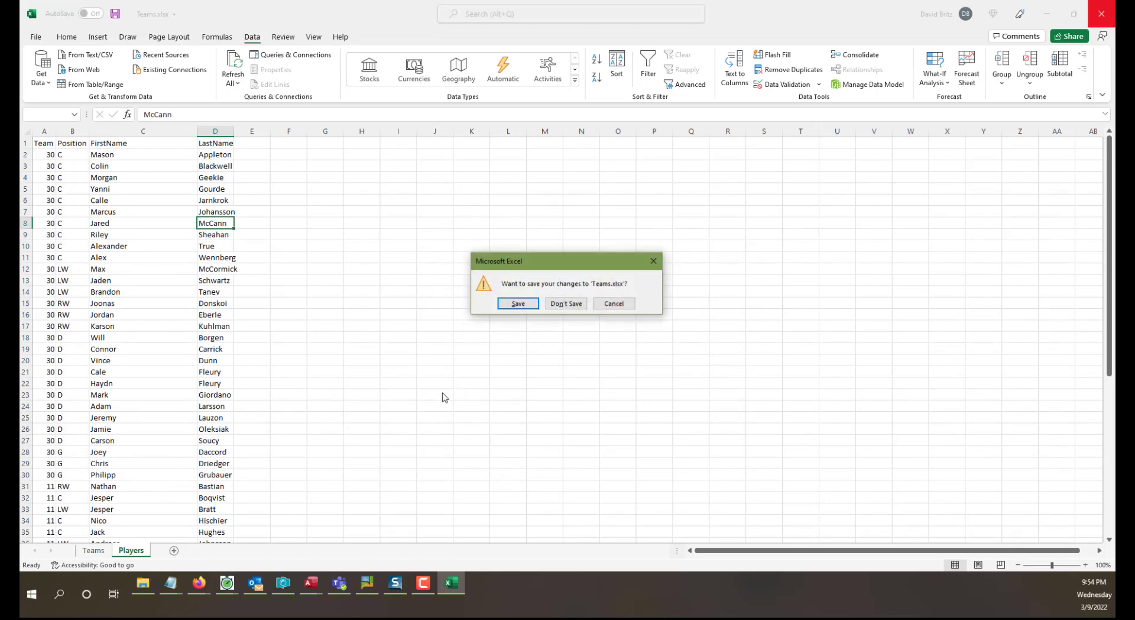
{"action": "left_click", "coordinate": [518, 303]}
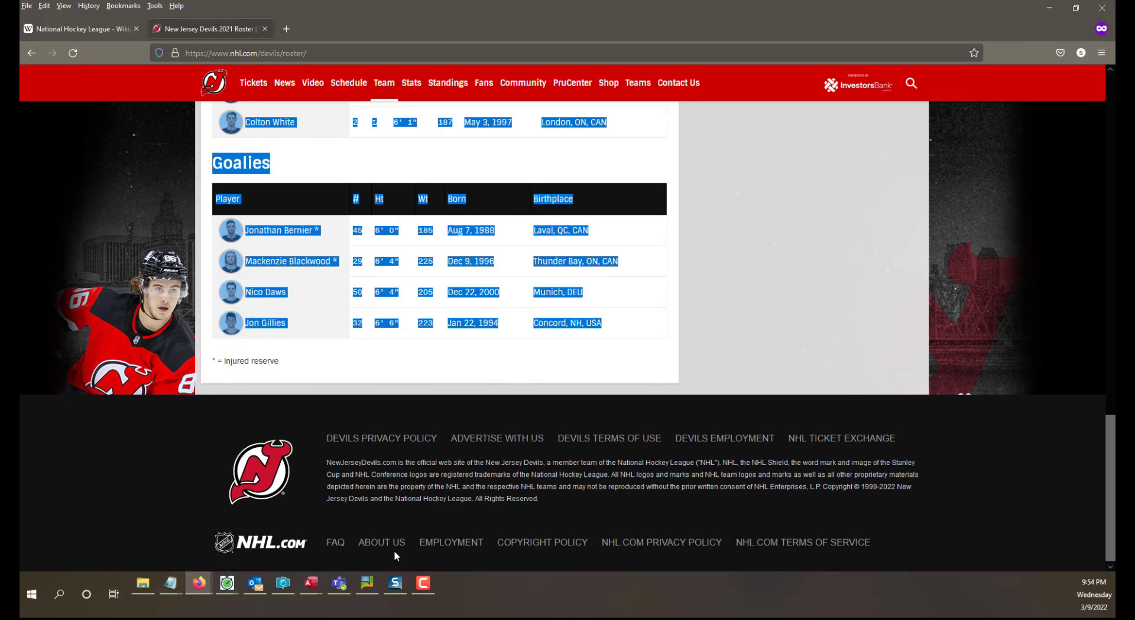
- In ImportData2, begin an Excel import with Teams.xlsx from Current Jobs as source
{"action": "left_click", "coordinate": [315, 582]}
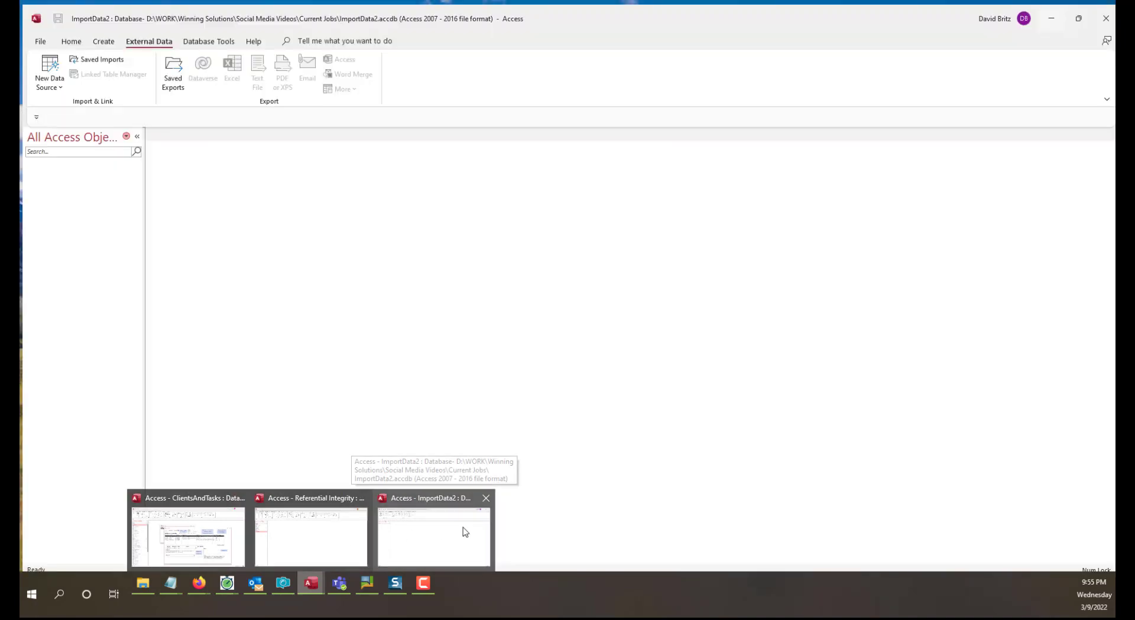
{"action": "left_click", "coordinate": [464, 531]}
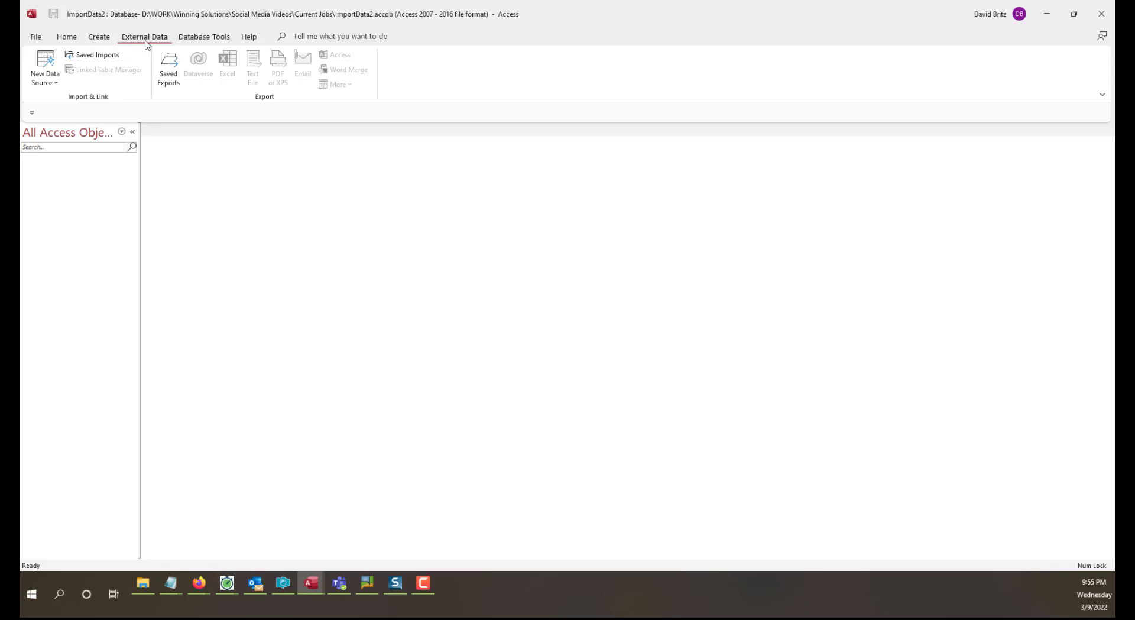
{"action": "left_click", "coordinate": [44, 82]}
{"action": "mouse_move", "coordinate": [108, 109]}
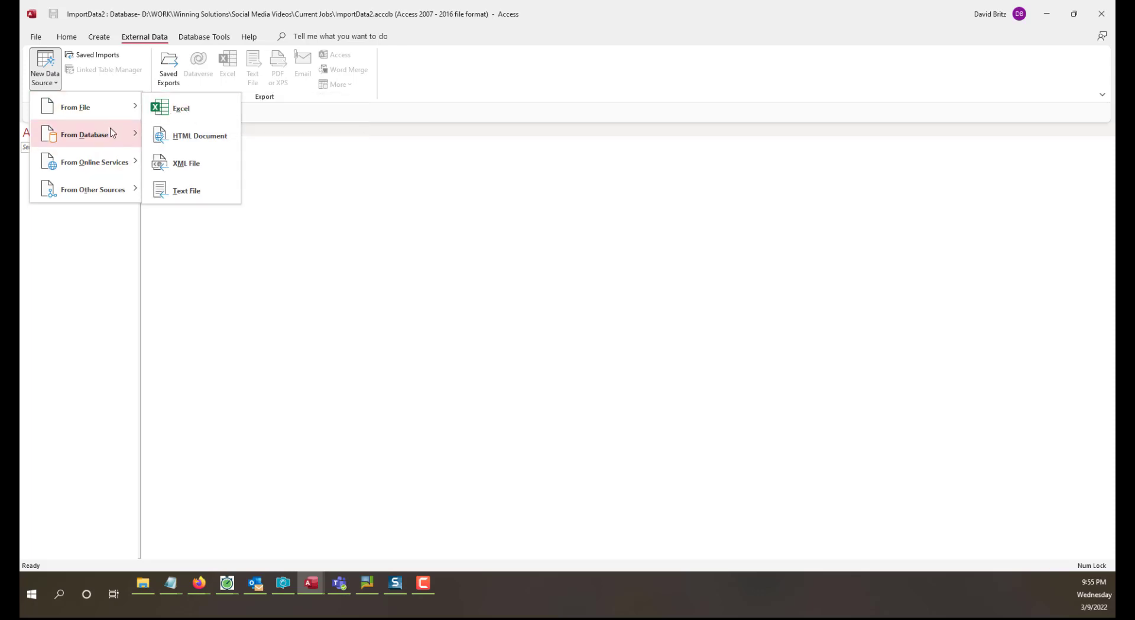
{"action": "mouse_move", "coordinate": [113, 135]}
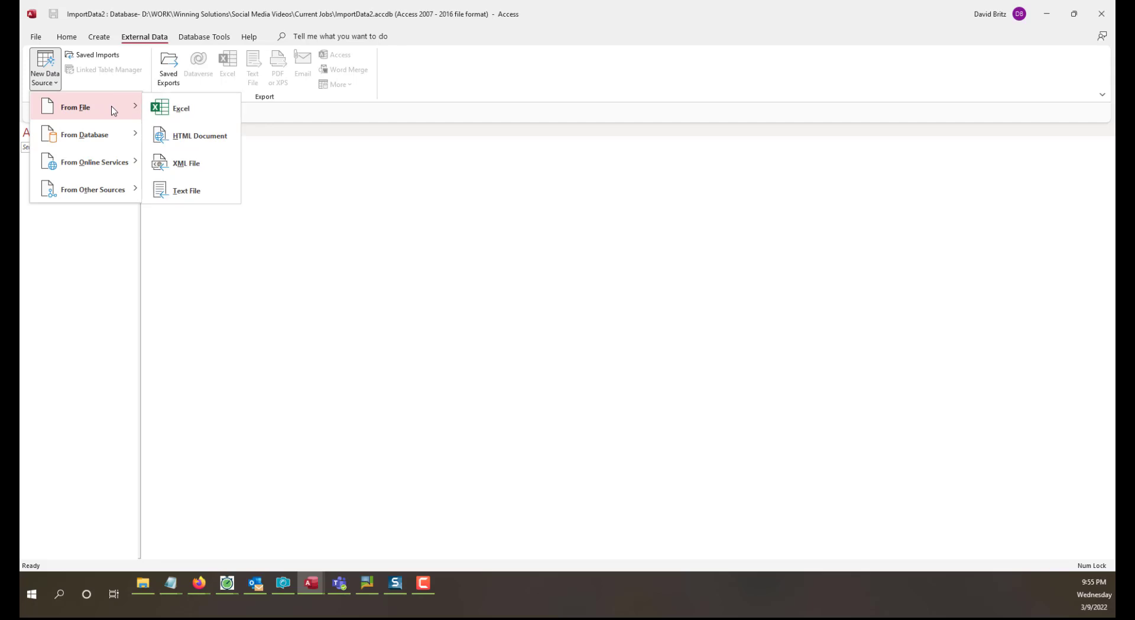
{"action": "left_click", "coordinate": [198, 114]}
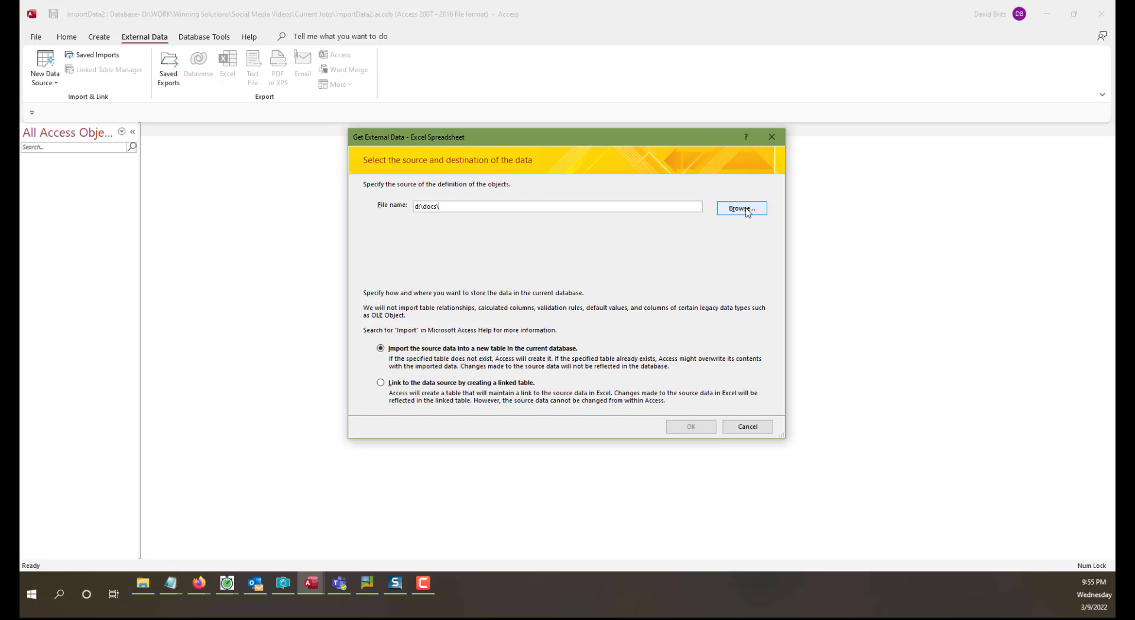
{"action": "left_click", "coordinate": [745, 210]}
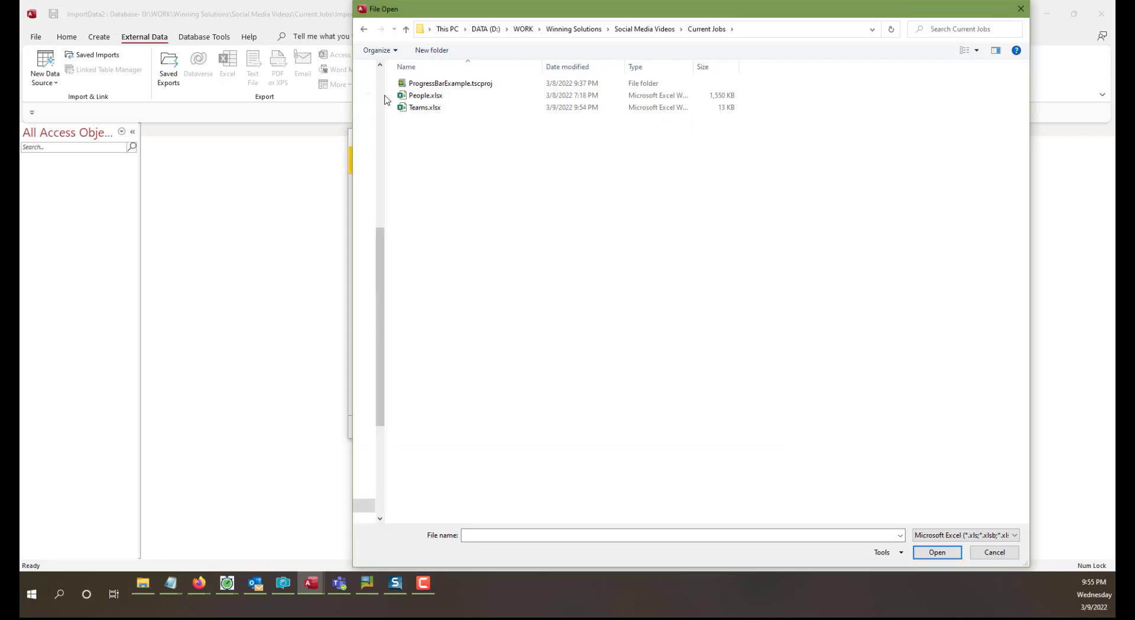
{"action": "double_click", "coordinate": [427, 108]}
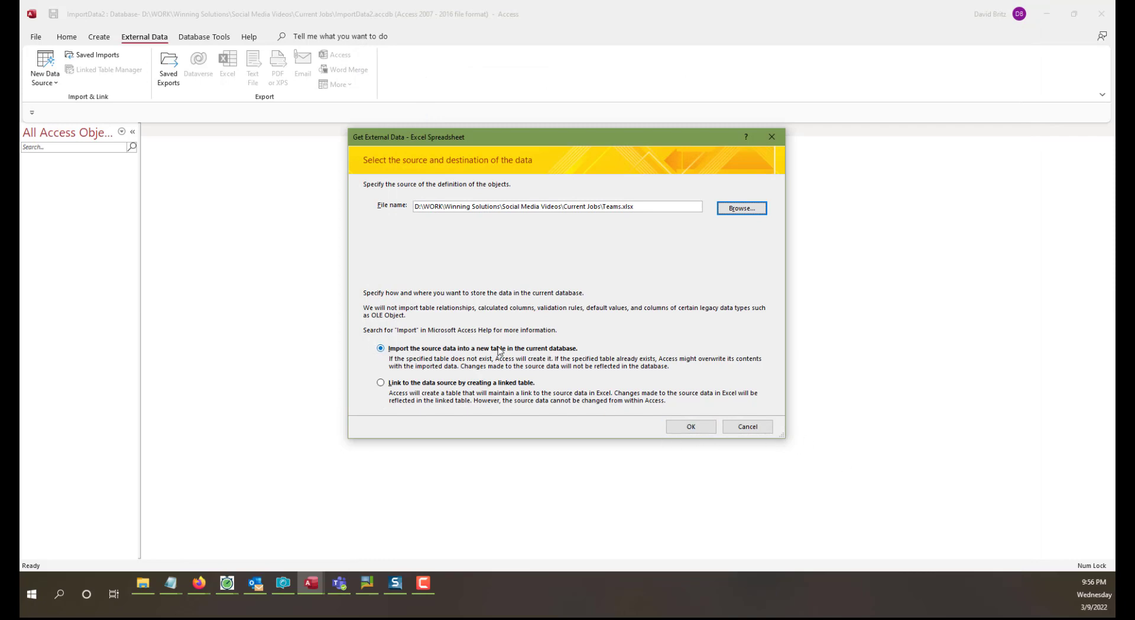
- Import the Teams worksheet into a new table, using the first row as TeamID and TeamName headings
{"action": "left_click", "coordinate": [688, 427]}
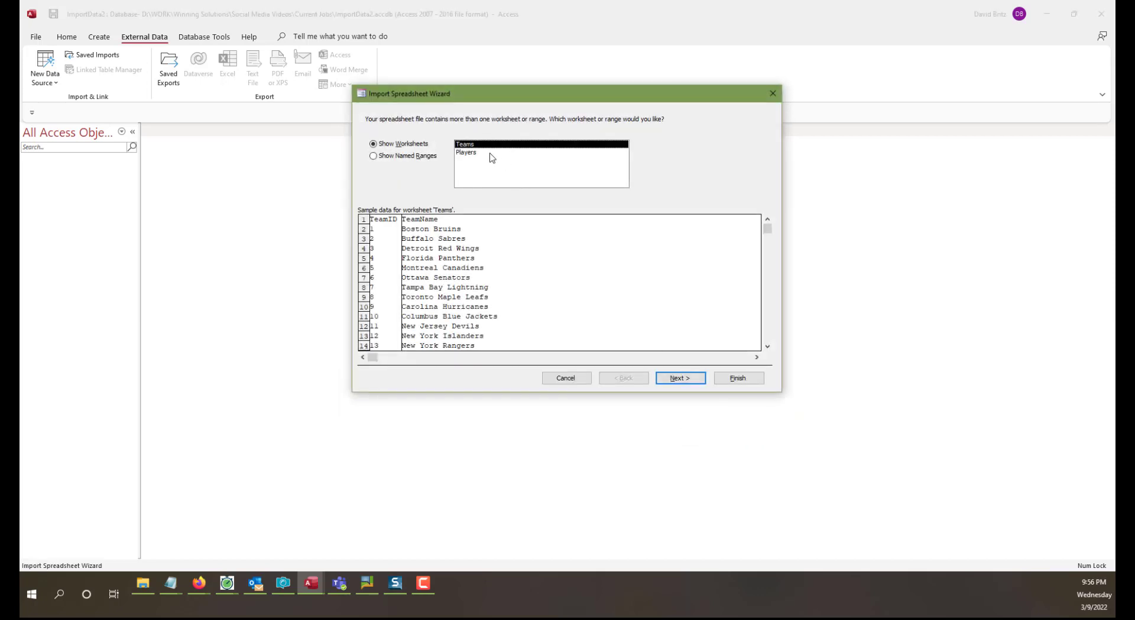
{"action": "left_click", "coordinate": [467, 152]}
{"action": "left_click", "coordinate": [468, 145]}
{"action": "left_click", "coordinate": [470, 152]}
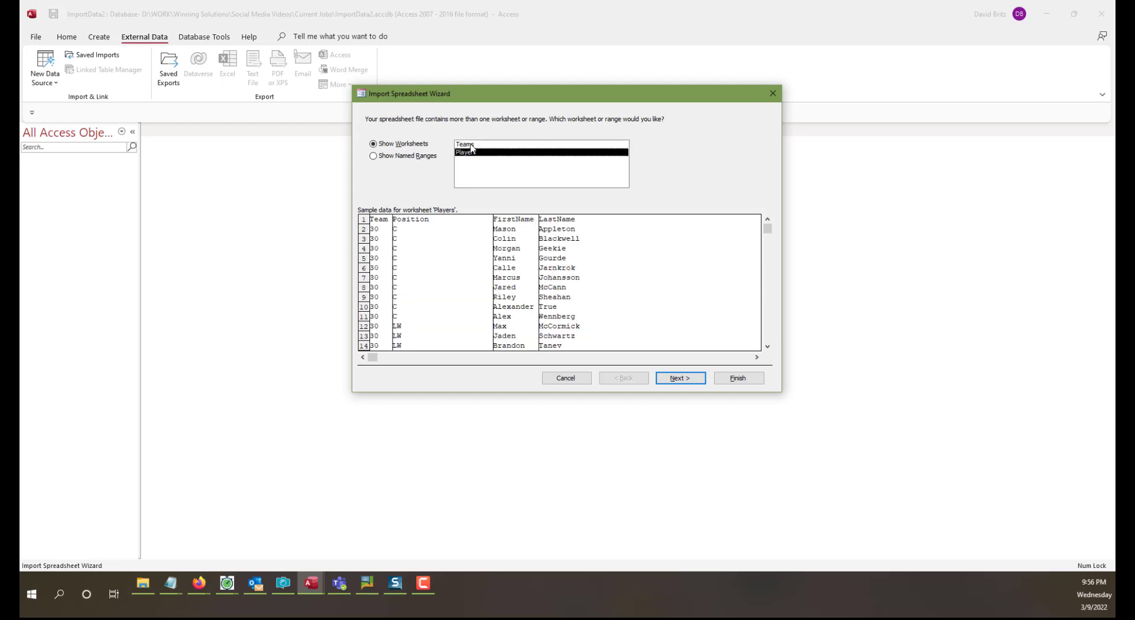
{"action": "left_click", "coordinate": [471, 146]}
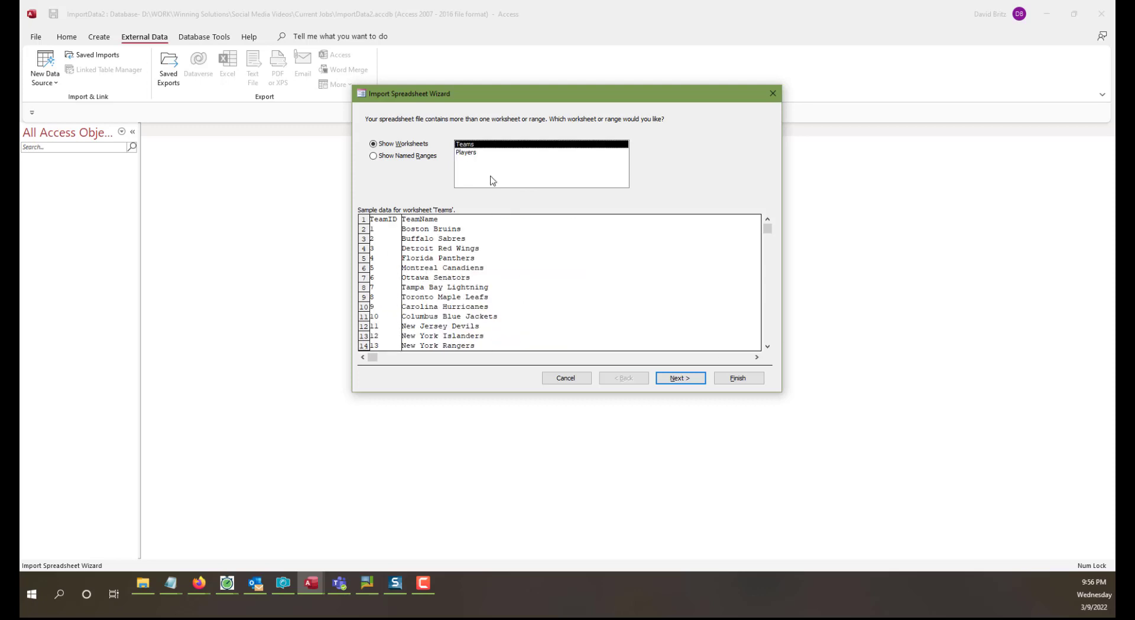
{"action": "left_click", "coordinate": [678, 379]}
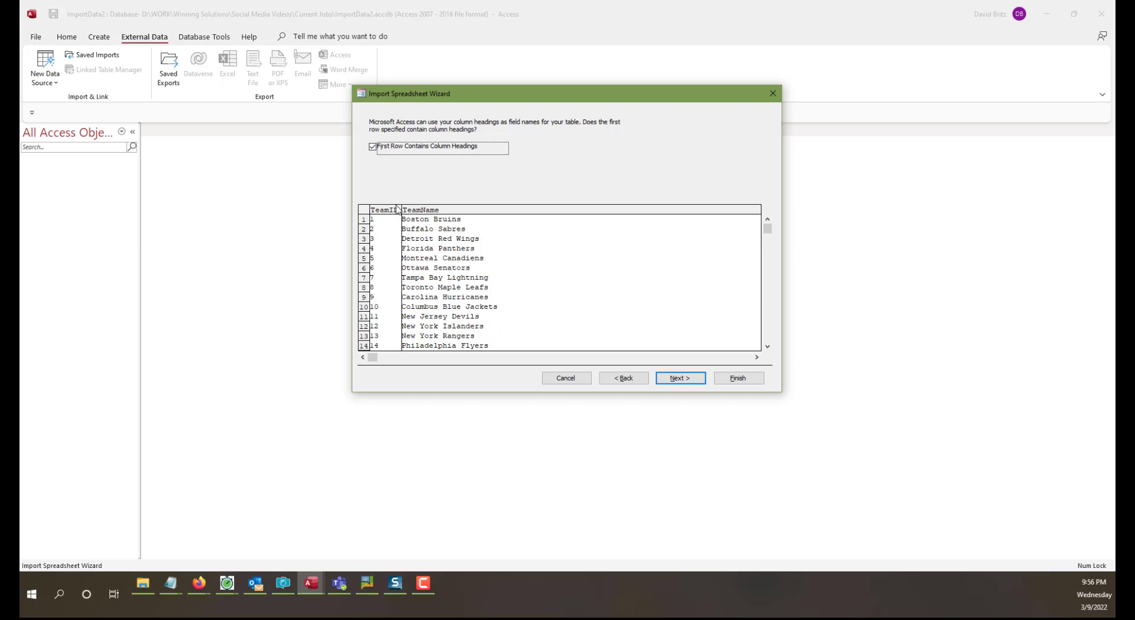
{"action": "left_click", "coordinate": [682, 382]}
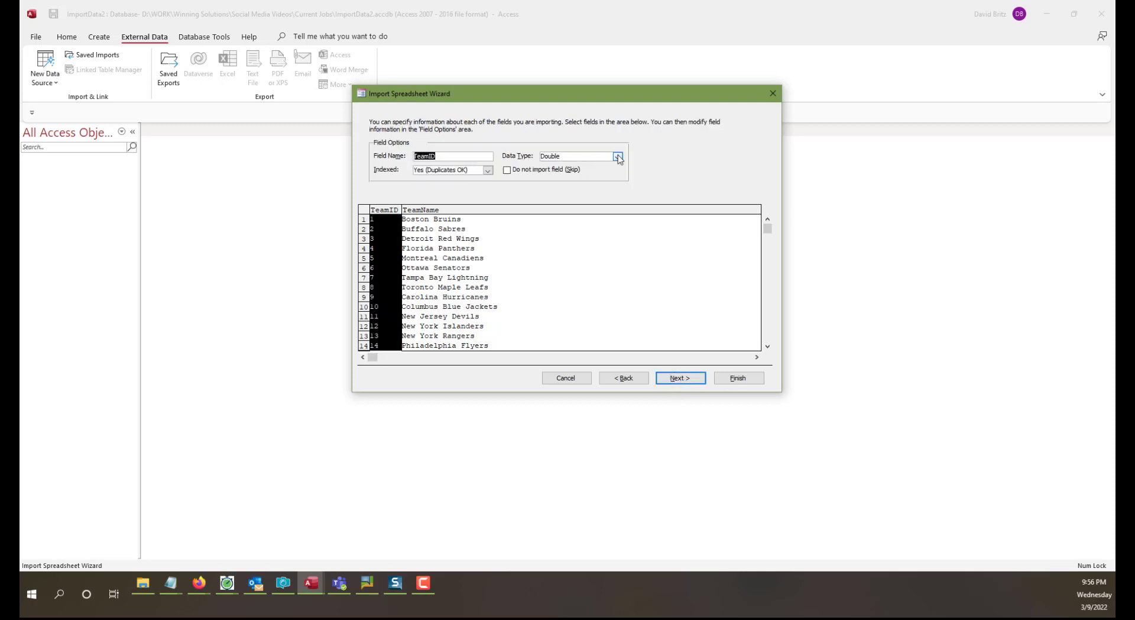
- Set TeamID's data type to Integer and Indexed to Yes (No Duplicates)
{"action": "left_click", "coordinate": [618, 157]}
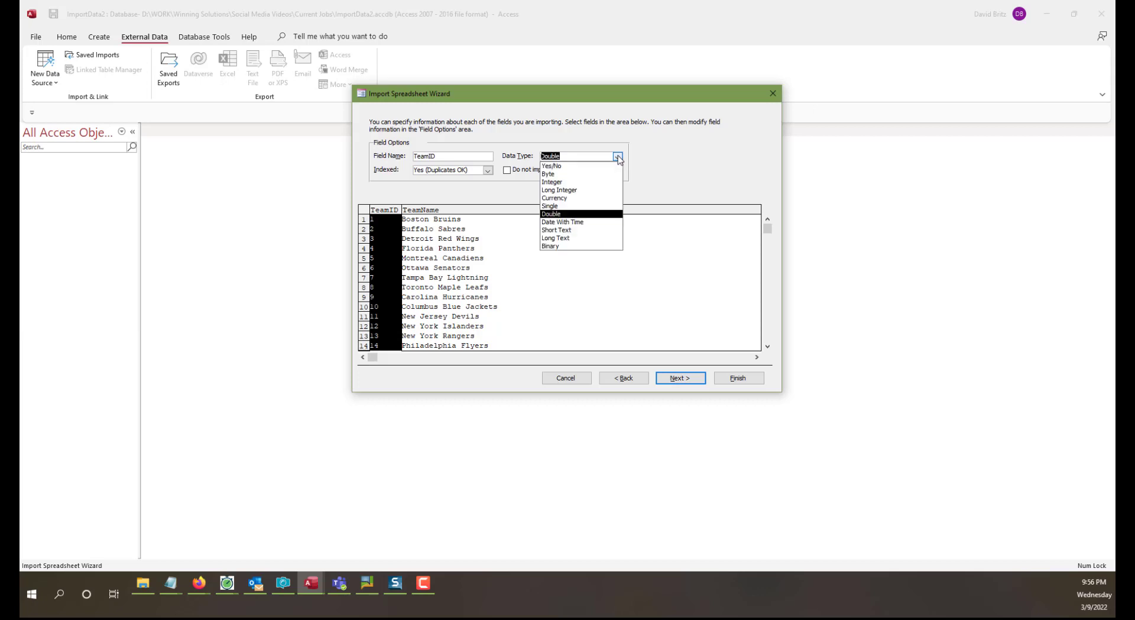
{"action": "left_click", "coordinate": [590, 183]}
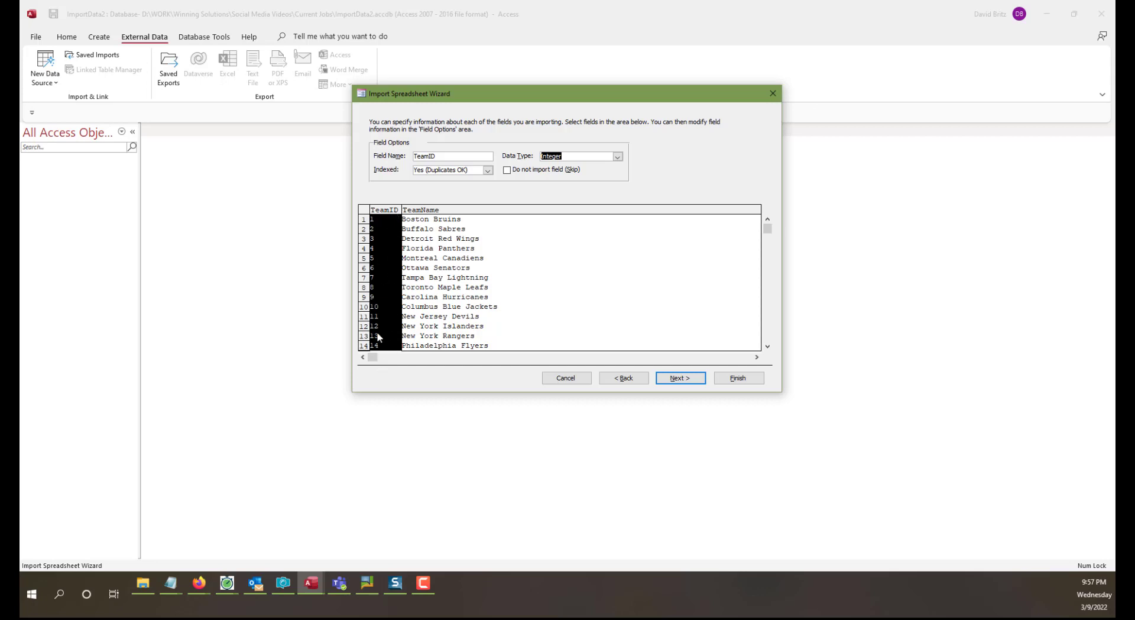
{"action": "left_click", "coordinate": [488, 171]}
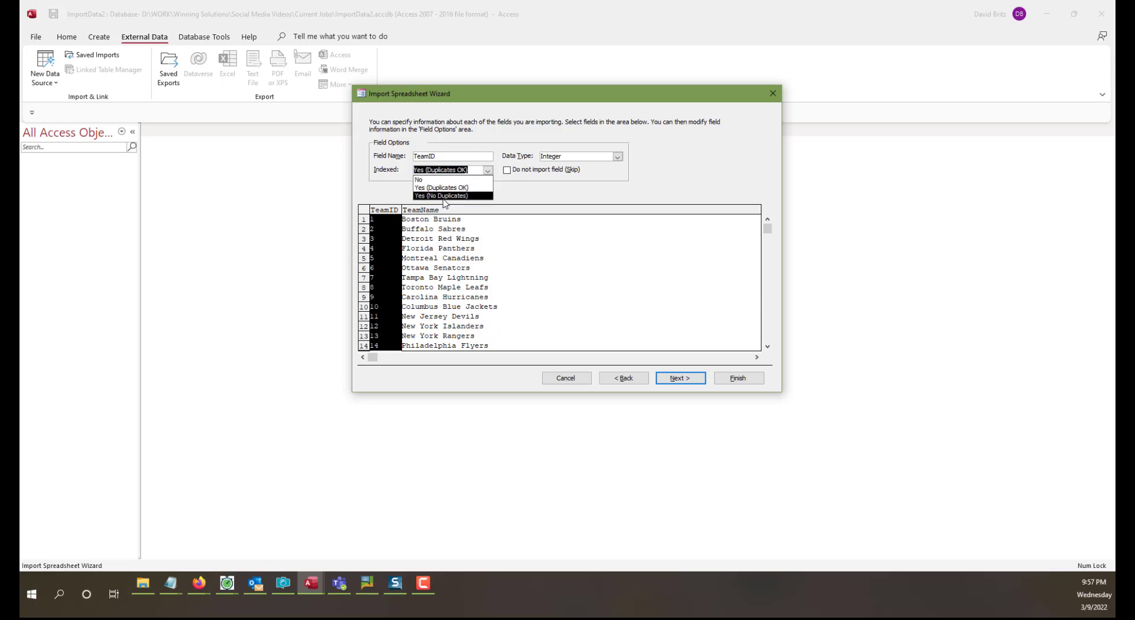
{"action": "left_click", "coordinate": [444, 197]}
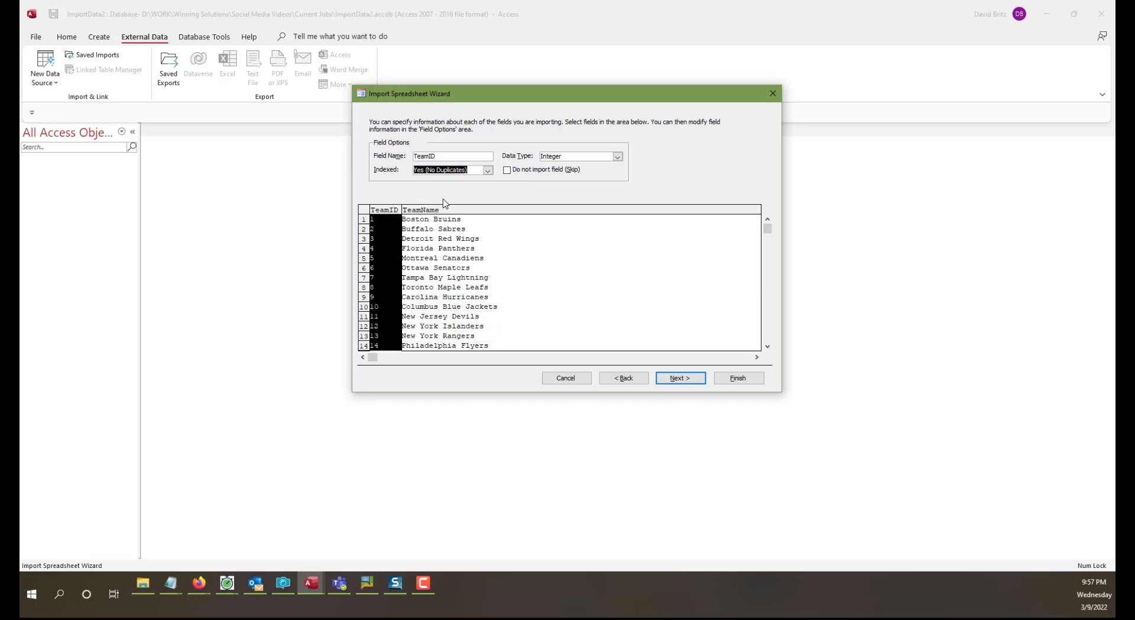
{"action": "left_click", "coordinate": [451, 262]}
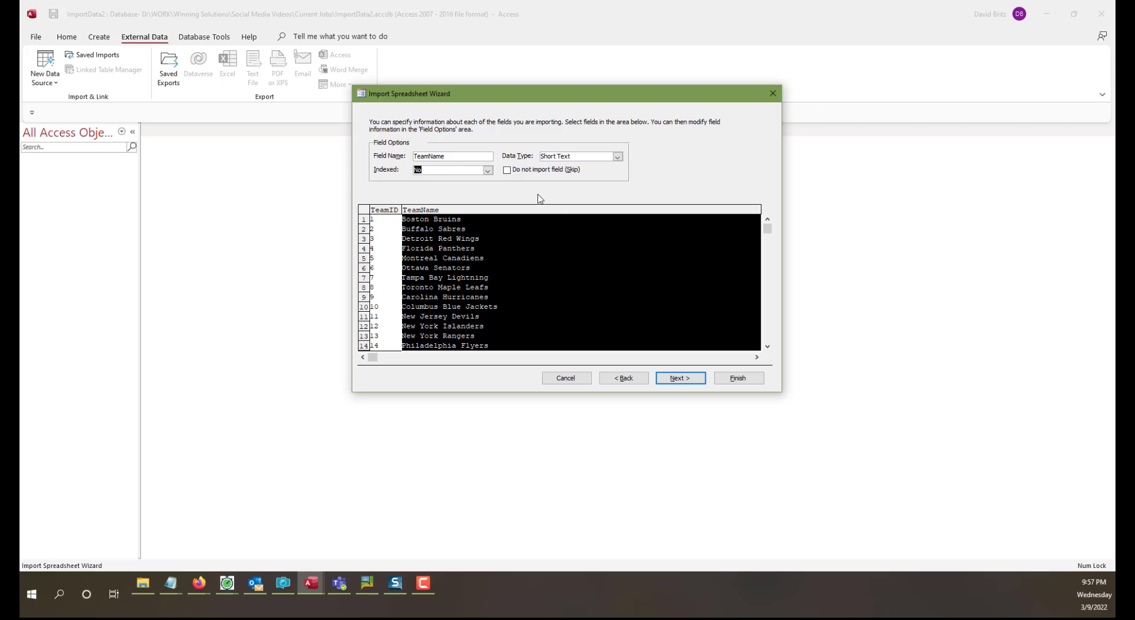
{"action": "left_click", "coordinate": [679, 381]}
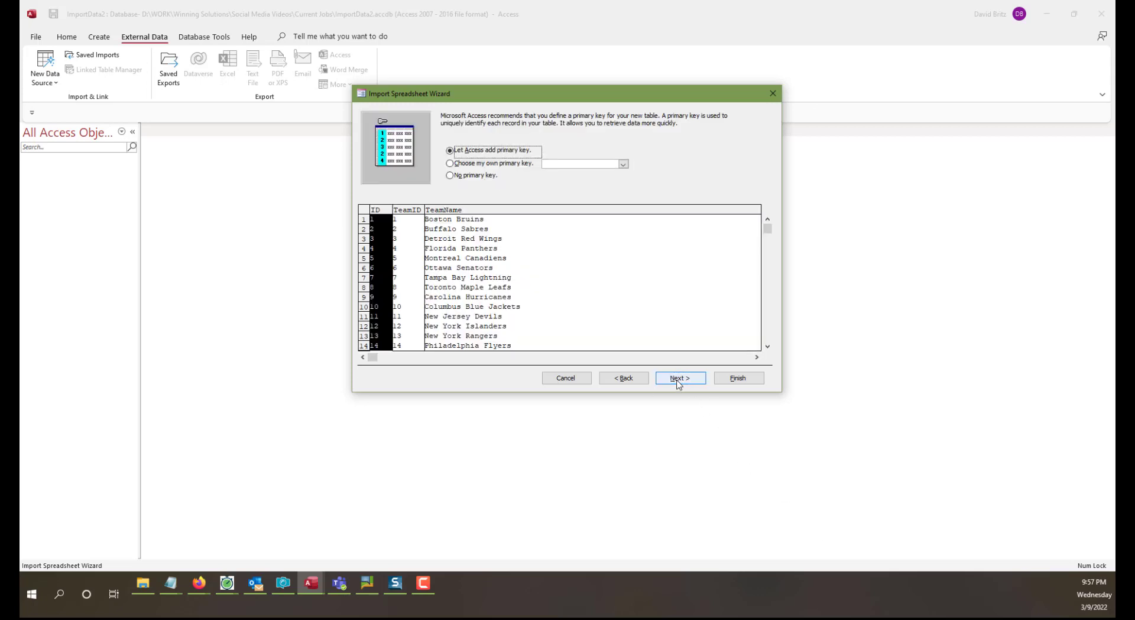
- Choose TeamID as the primary key, finish the import, and skip saving the import steps
{"action": "left_click", "coordinate": [485, 168]}
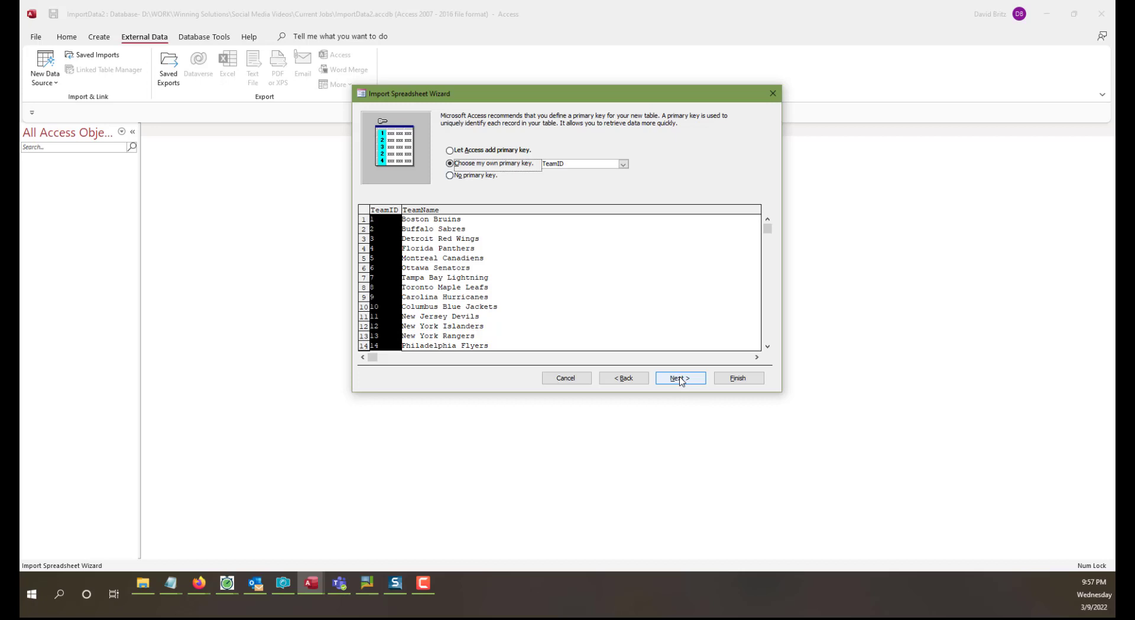
{"action": "left_click", "coordinate": [680, 378]}
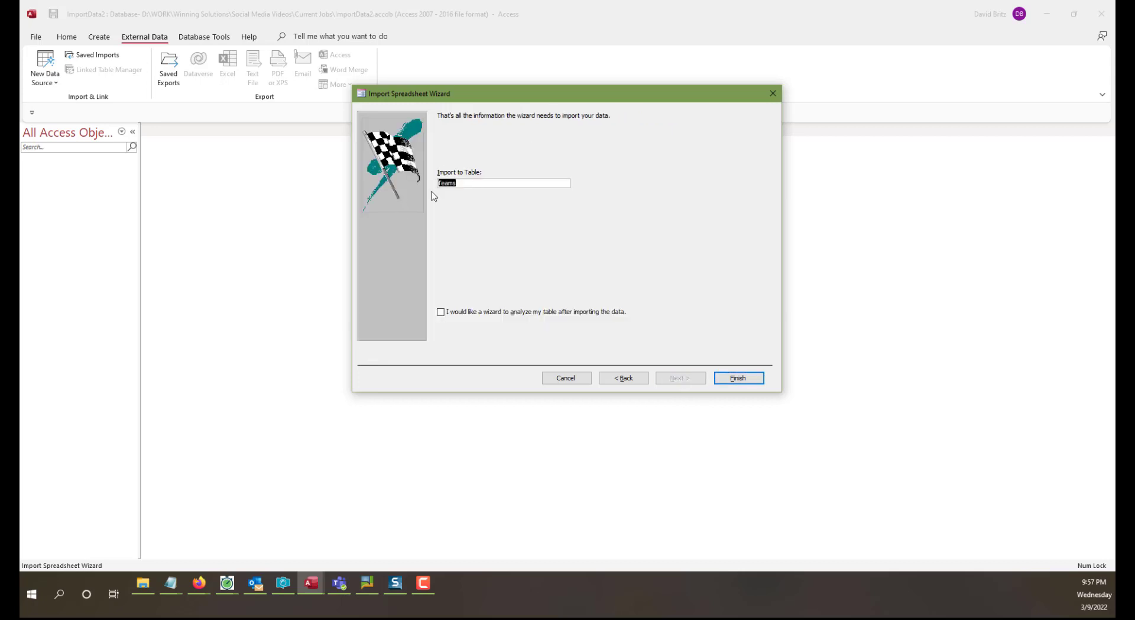
{"action": "left_click", "coordinate": [739, 378]}
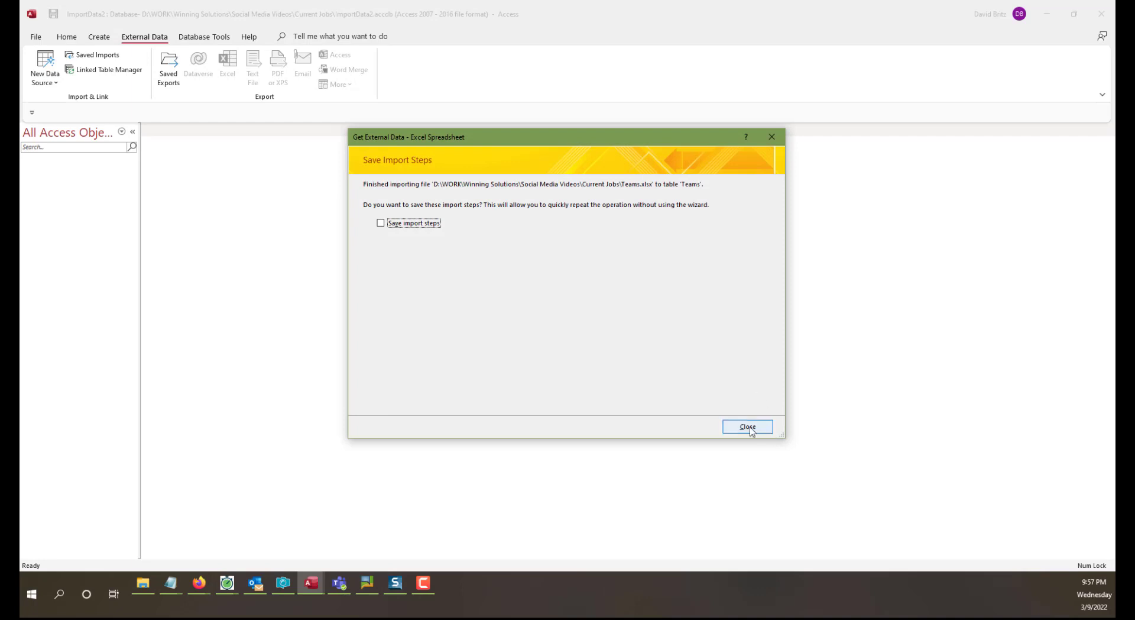
{"action": "left_click", "coordinate": [750, 427]}
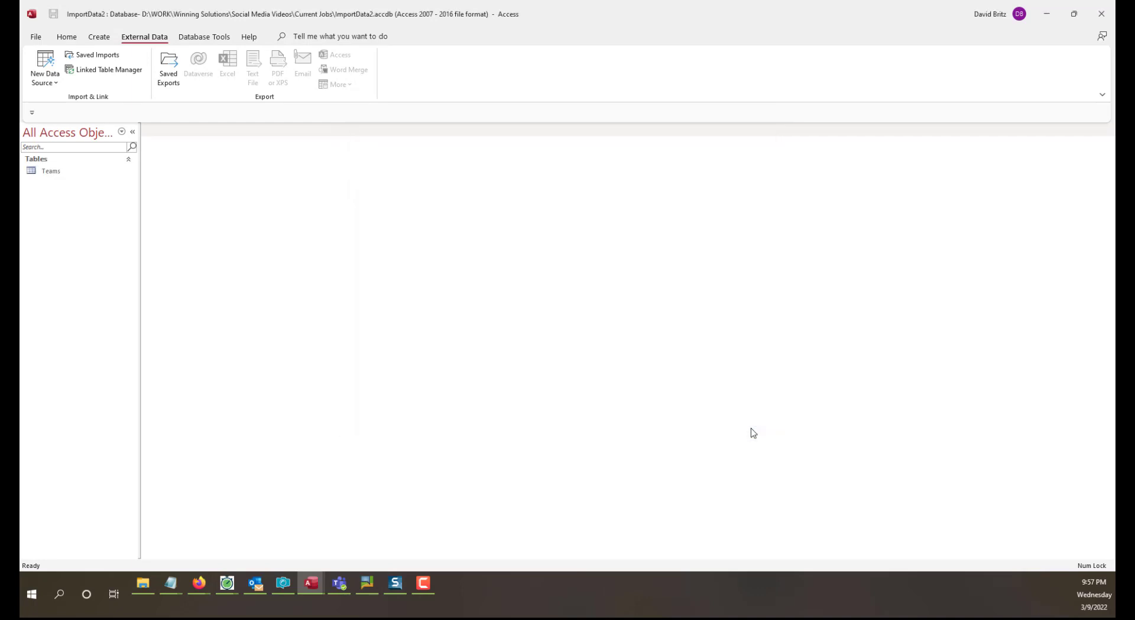
- Open the Teams table and autofit the TeamName column to show full team names
{"action": "double_click", "coordinate": [50, 171]}
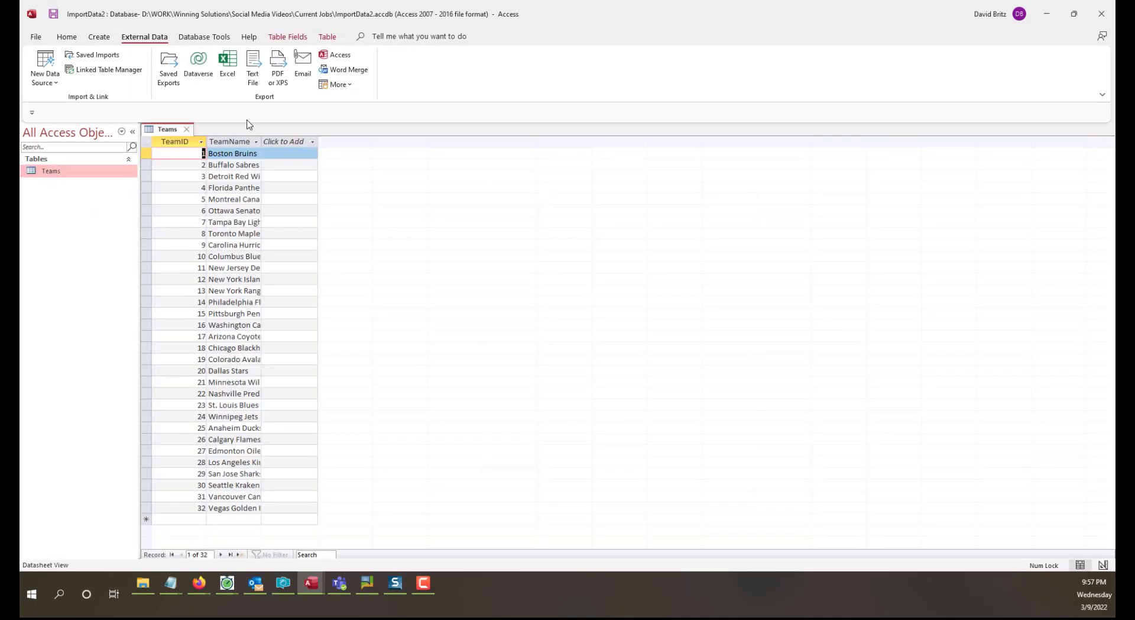
{"action": "double_click", "coordinate": [262, 142]}
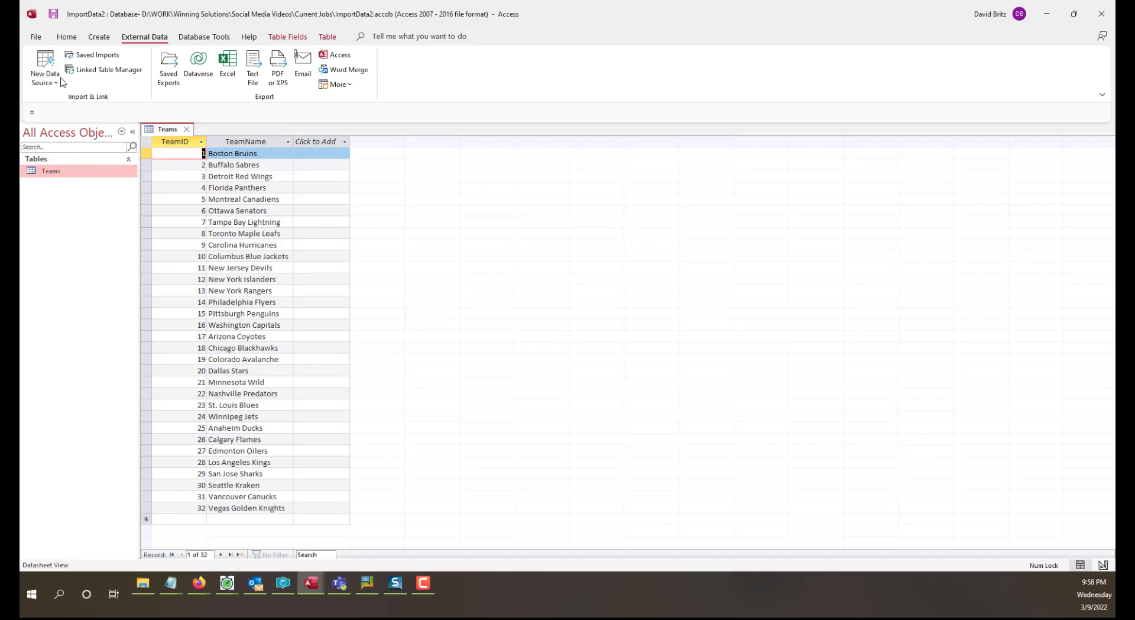
{"action": "left_click", "coordinate": [165, 142]}
- Check the Teams table in Design View, then close it, saving the layout changes
{"action": "left_click", "coordinate": [99, 37]}
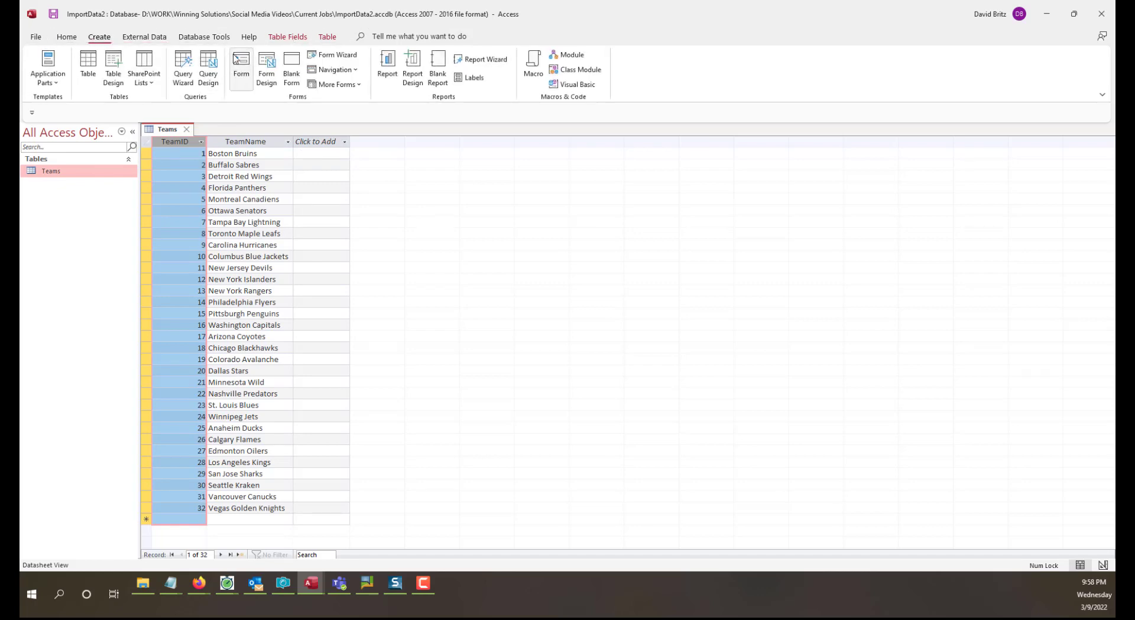
{"action": "right_click", "coordinate": [71, 173]}
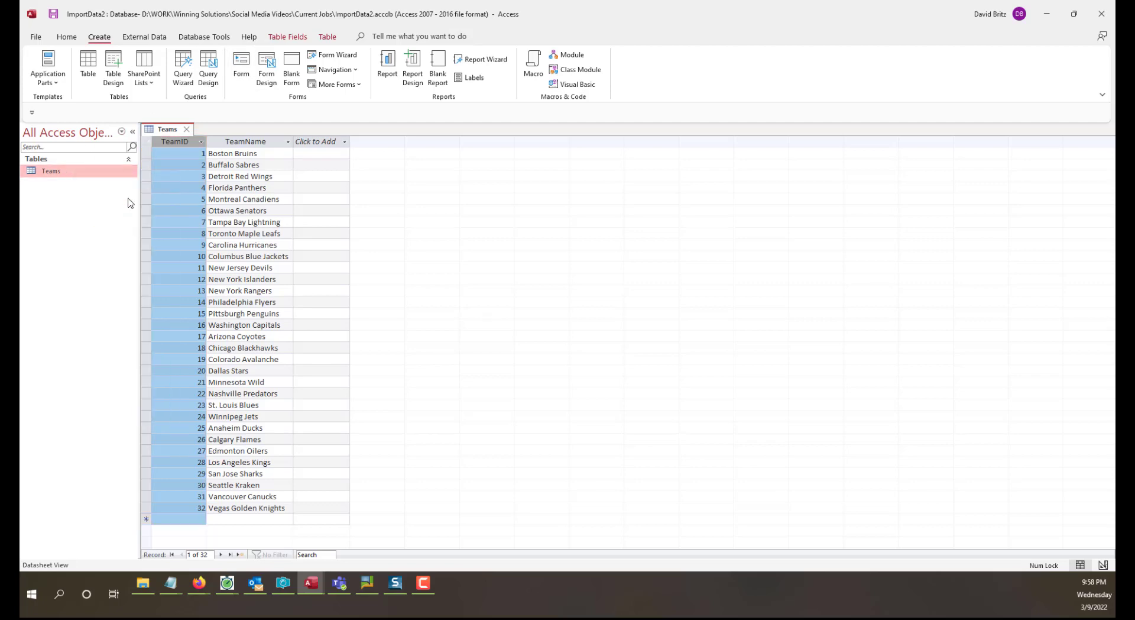
{"action": "left_click", "coordinate": [130, 202]}
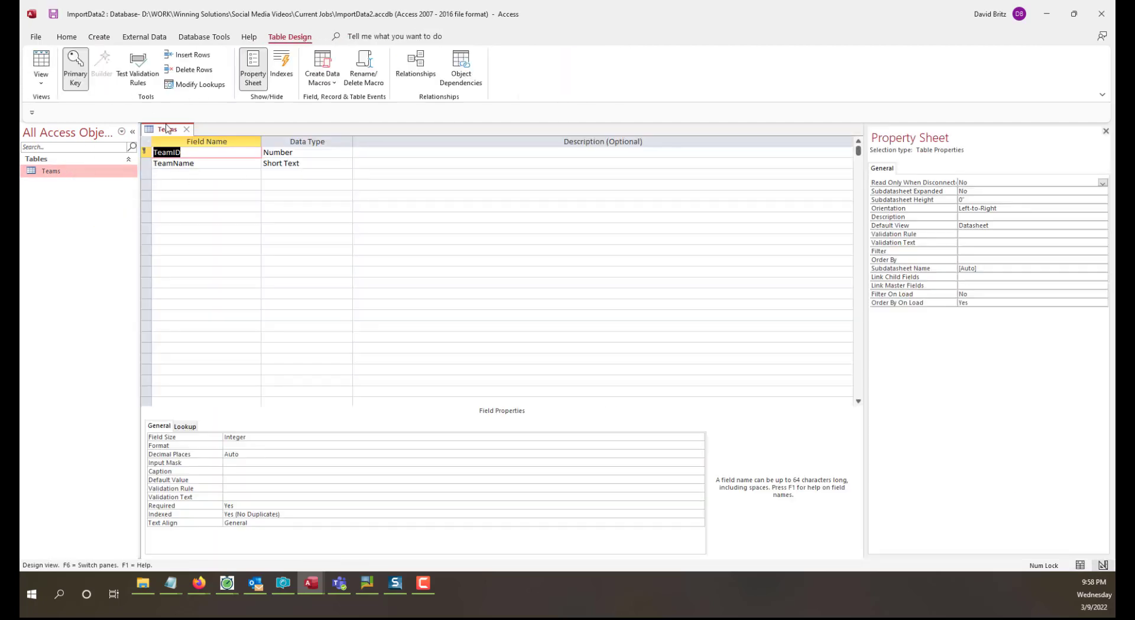
{"action": "left_click", "coordinate": [187, 129]}
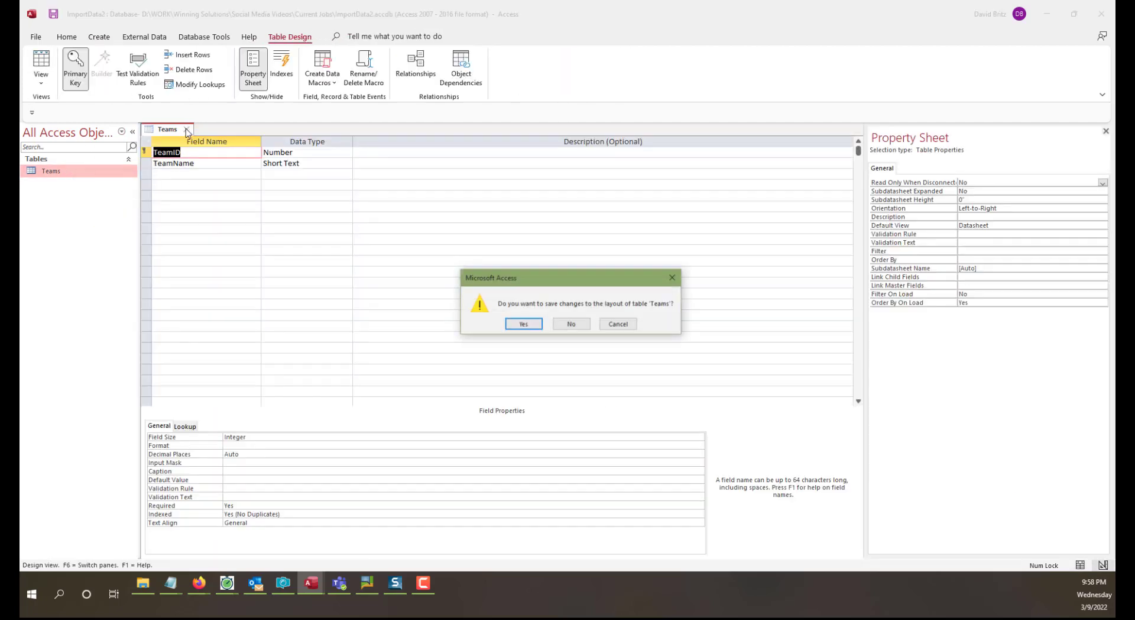
{"action": "left_click", "coordinate": [523, 324]}
{"action": "left_click", "coordinate": [99, 36]}
- Start another Excel import of Teams.xlsx into a new table, selecting the Players worksheet
{"action": "left_click", "coordinate": [144, 37]}
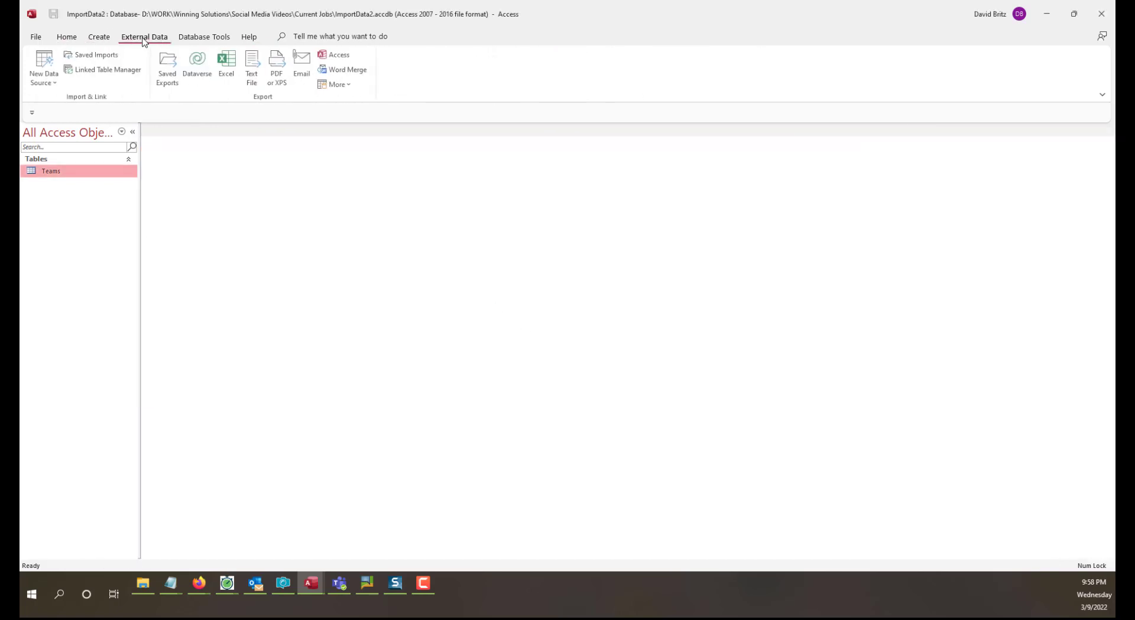
{"action": "left_click", "coordinate": [45, 70]}
{"action": "mouse_move", "coordinate": [112, 114]}
{"action": "left_click", "coordinate": [183, 101]}
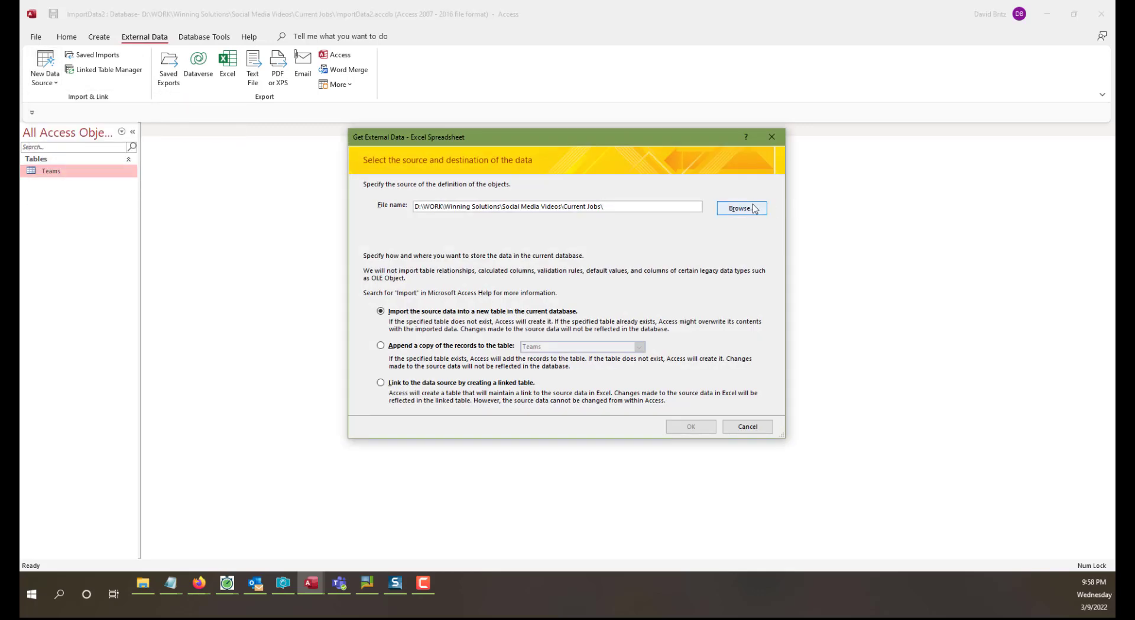
{"action": "left_click", "coordinate": [755, 208]}
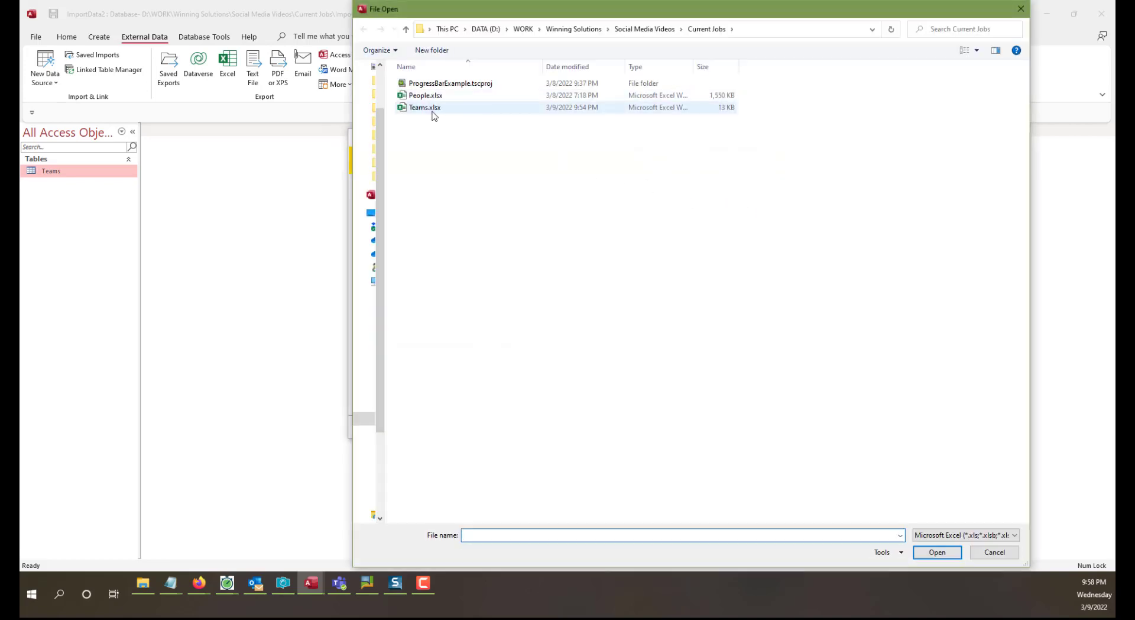
{"action": "double_click", "coordinate": [432, 108]}
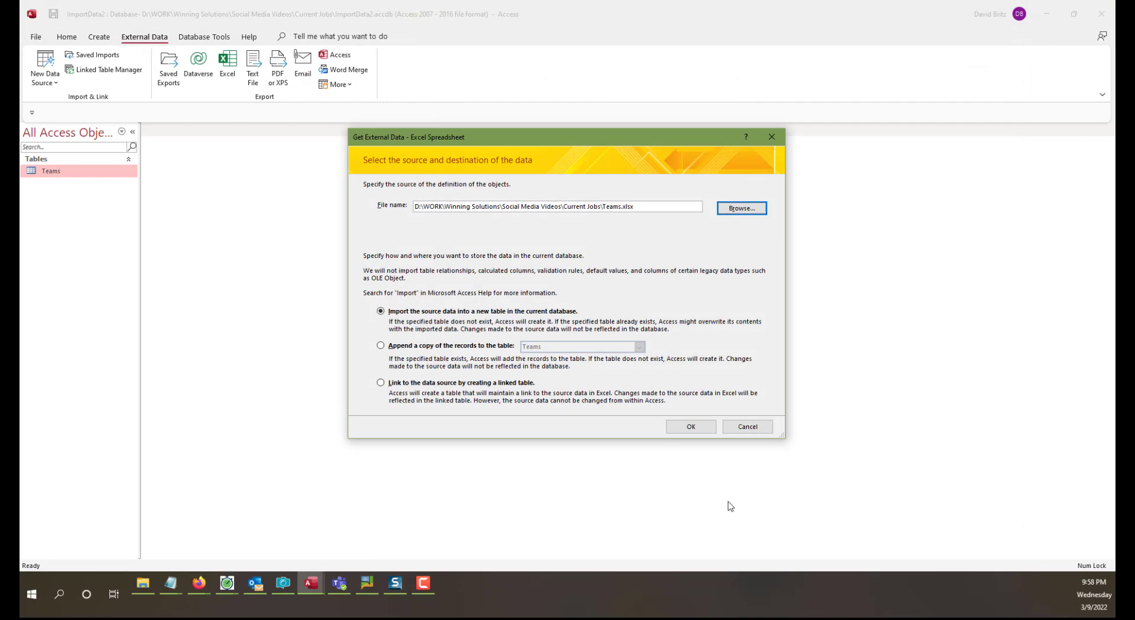
{"action": "left_click", "coordinate": [688, 426]}
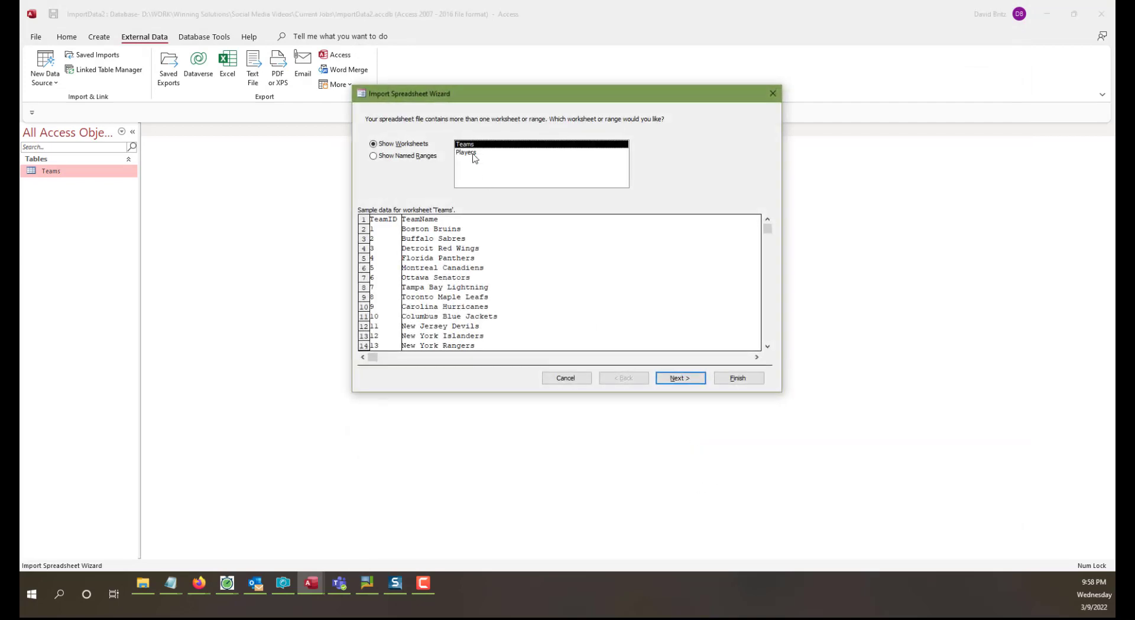
{"action": "left_click", "coordinate": [473, 154]}
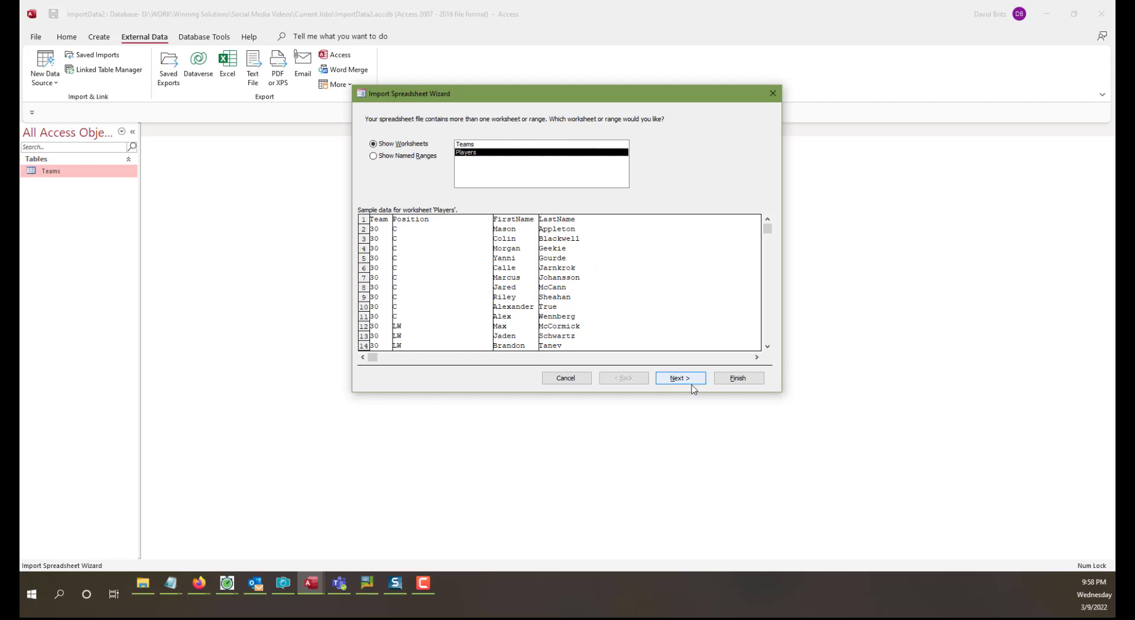
- Use the first row as headings and make Team an Integer indexed Yes (Duplicates OK)
{"action": "left_click", "coordinate": [693, 383]}
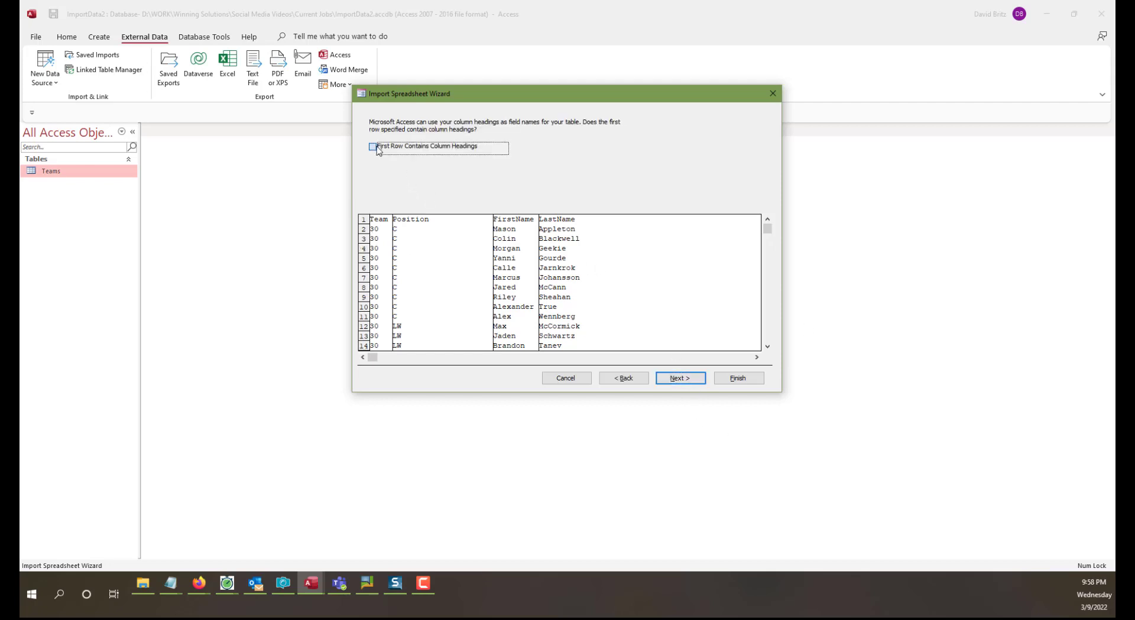
{"action": "left_click", "coordinate": [377, 148]}
{"action": "left_click", "coordinate": [666, 378]}
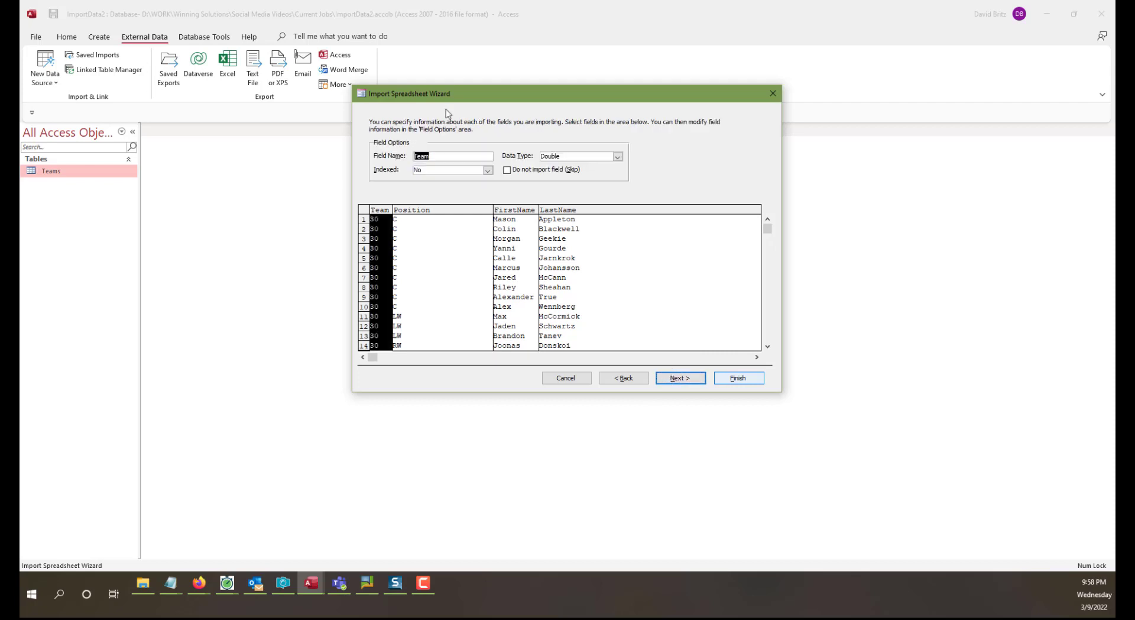
{"action": "left_click", "coordinate": [618, 156]}
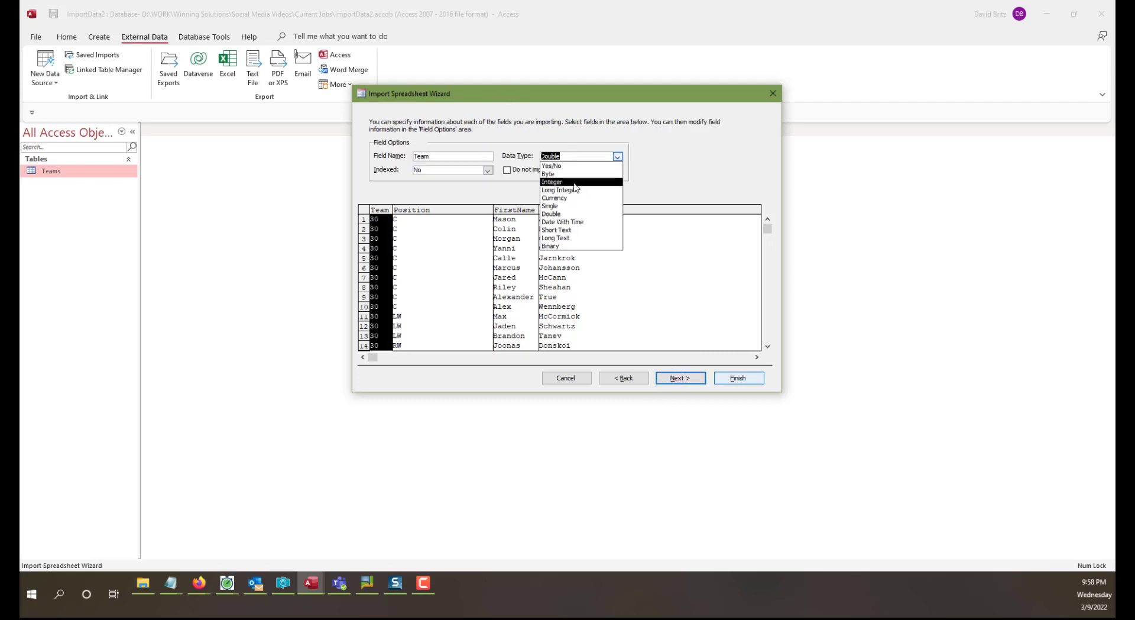
{"action": "left_click", "coordinate": [573, 182]}
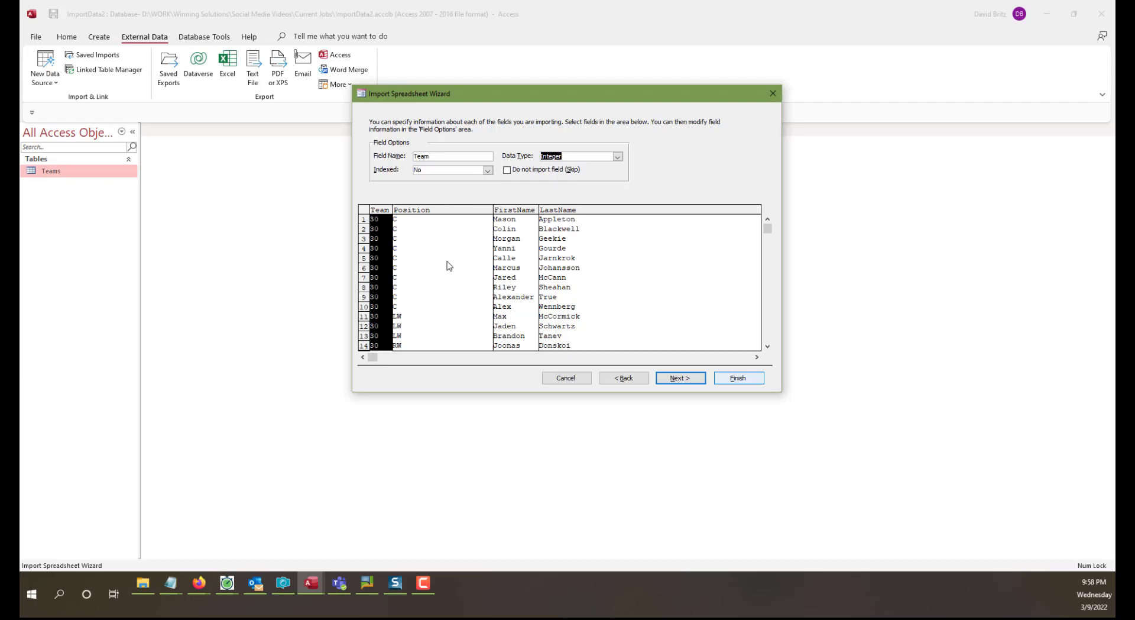
{"action": "left_click", "coordinate": [419, 271]}
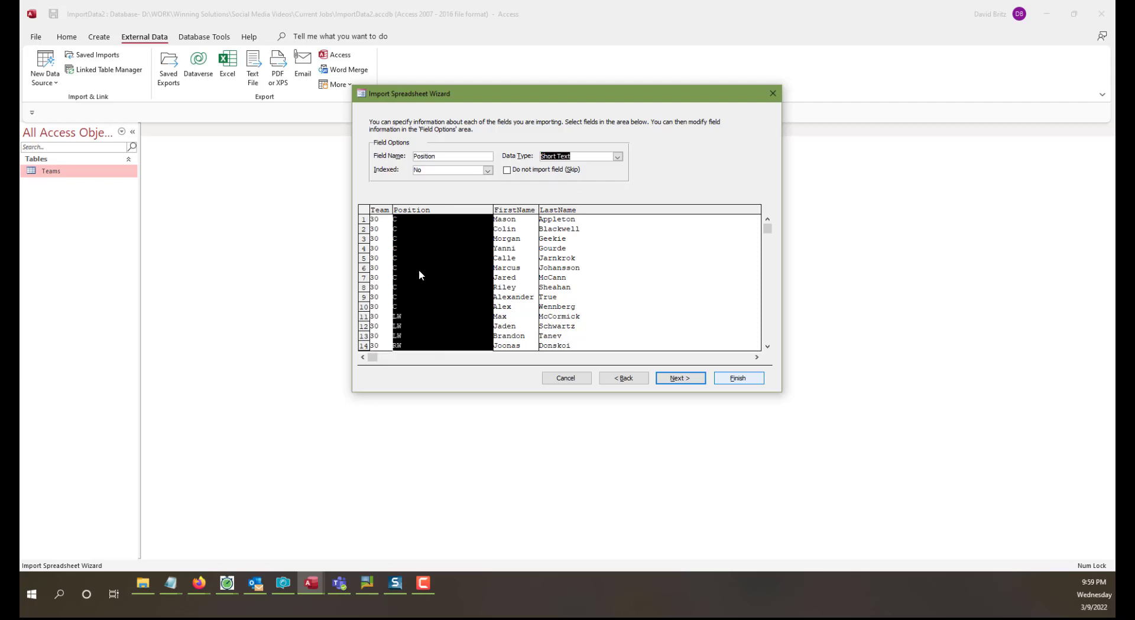
{"action": "left_click", "coordinate": [381, 264]}
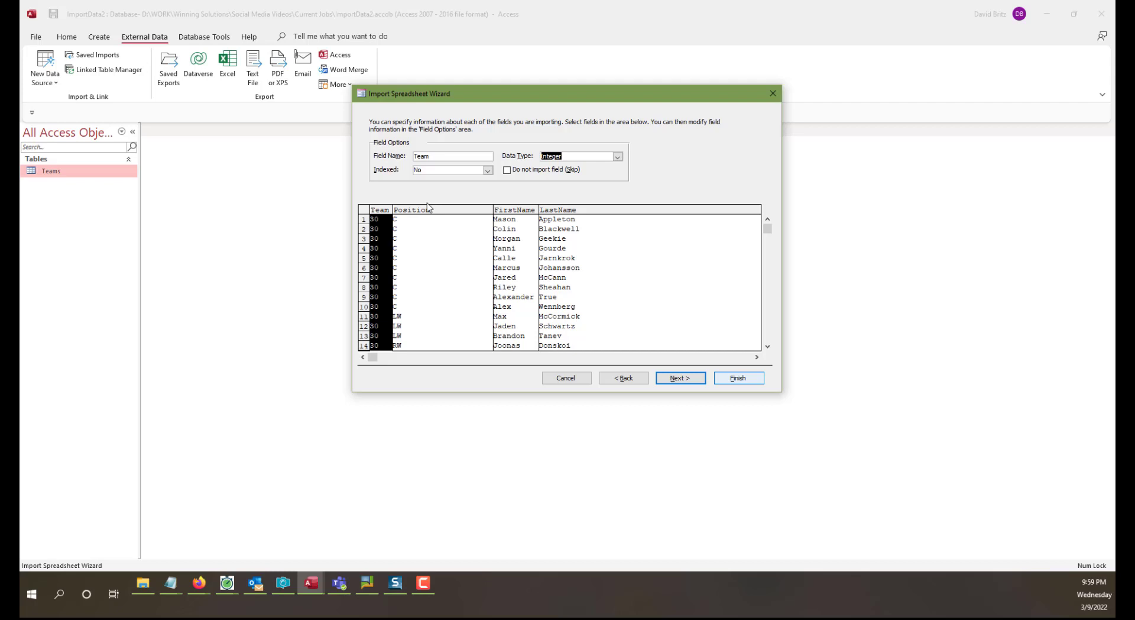
{"action": "left_click", "coordinate": [488, 170]}
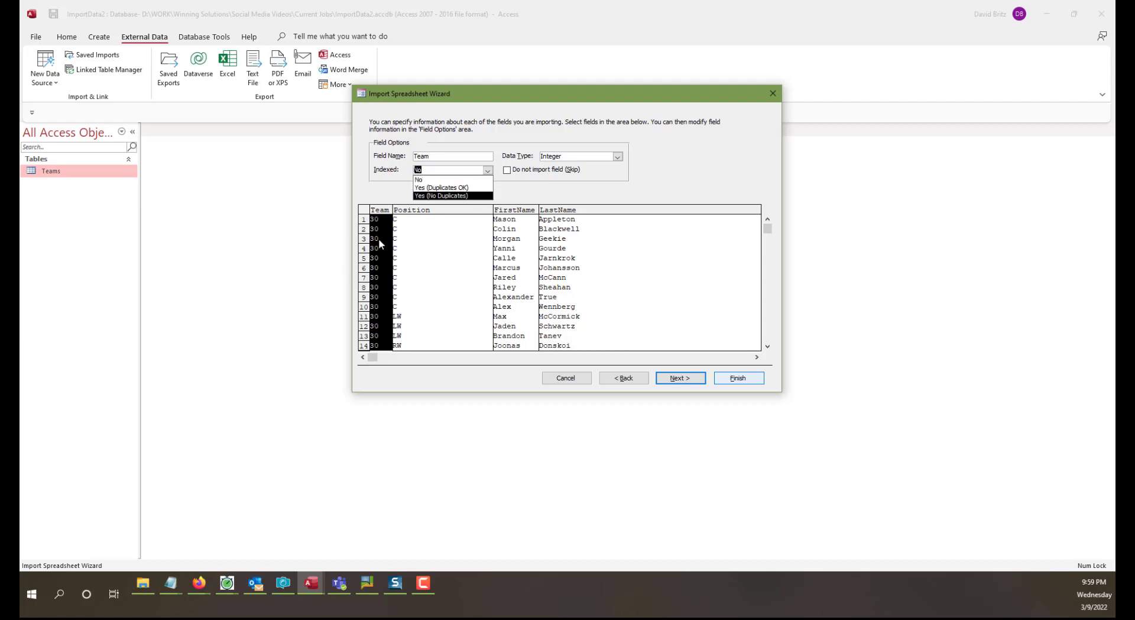
{"action": "left_click", "coordinate": [453, 188]}
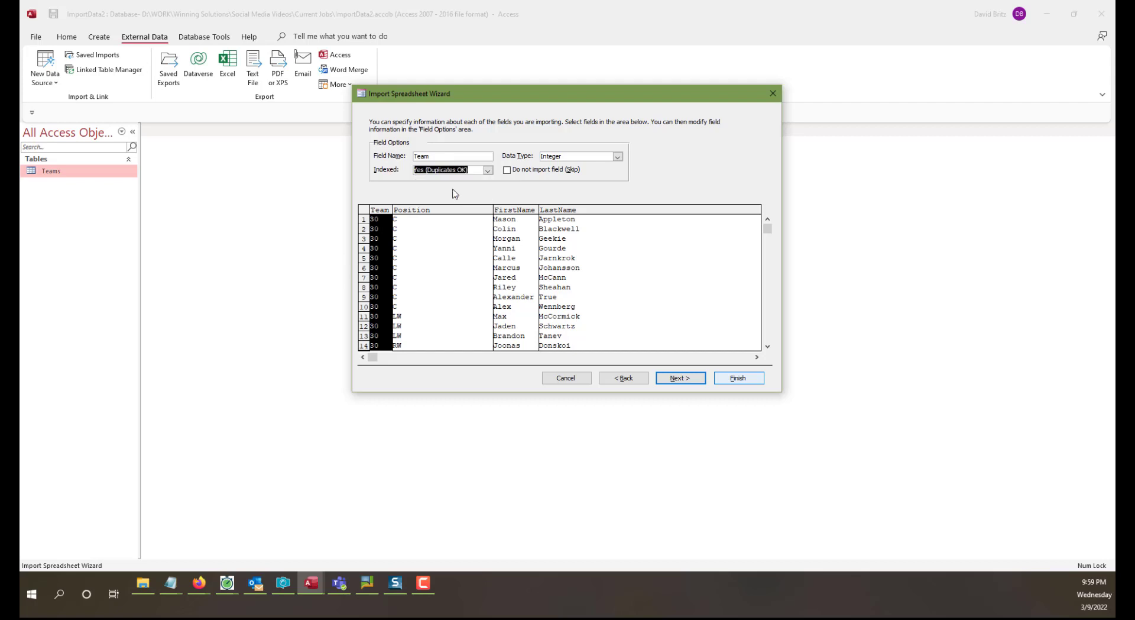
{"action": "left_click", "coordinate": [686, 378]}
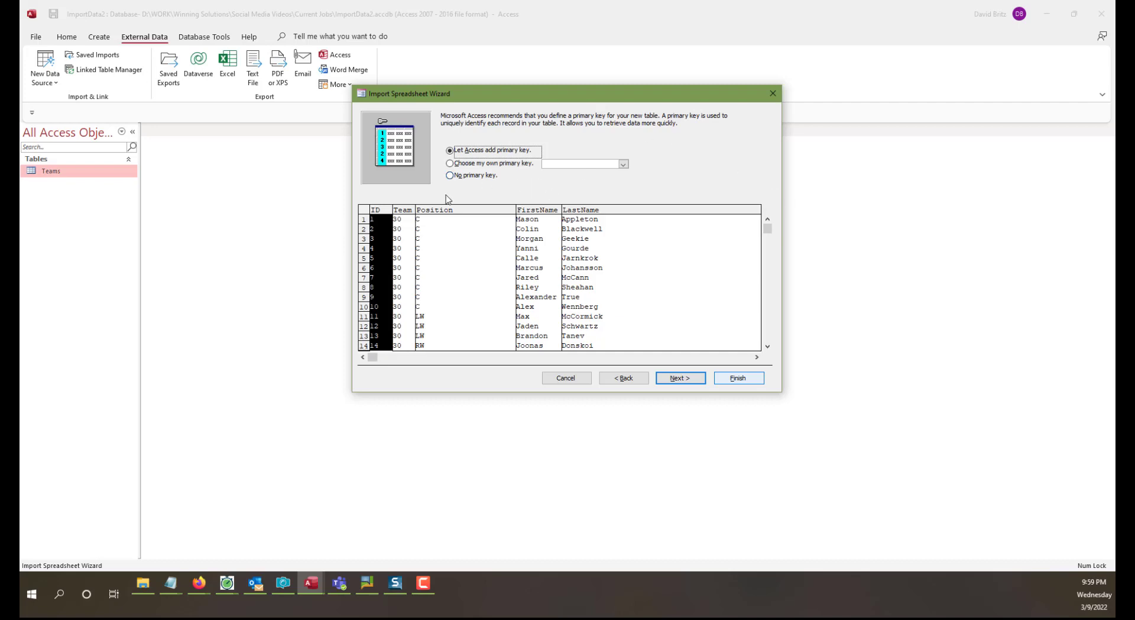
- Keep the Access-added primary key and finish importing into a table named Players
{"action": "left_click_drag", "start_coordinate": [612, 98], "coordinate": [541, 168]}
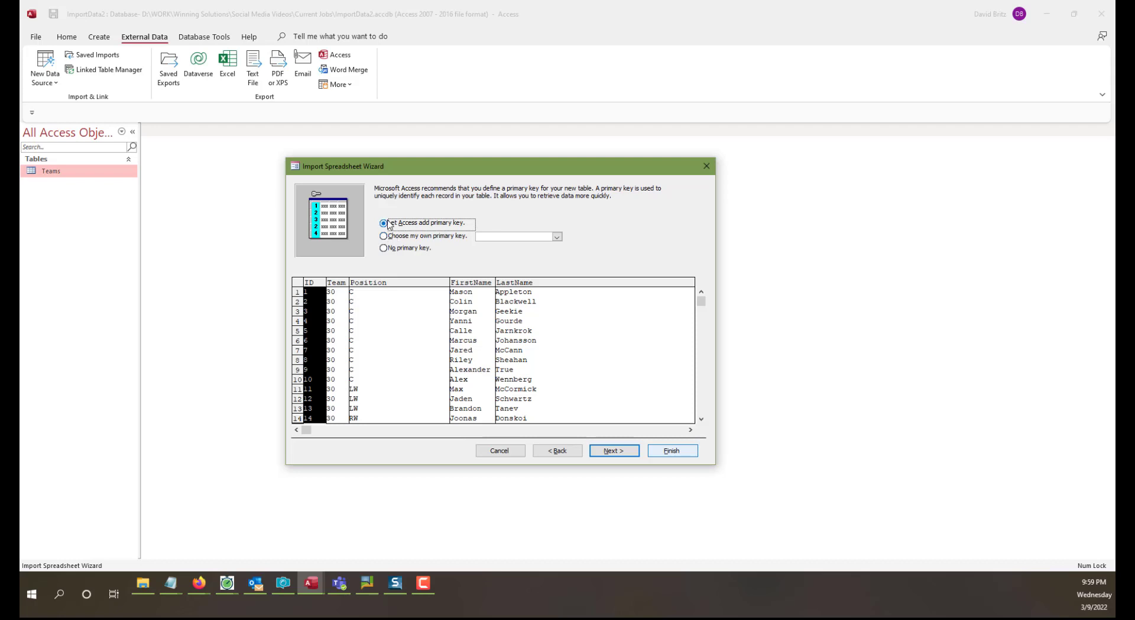
{"action": "left_click", "coordinate": [621, 451]}
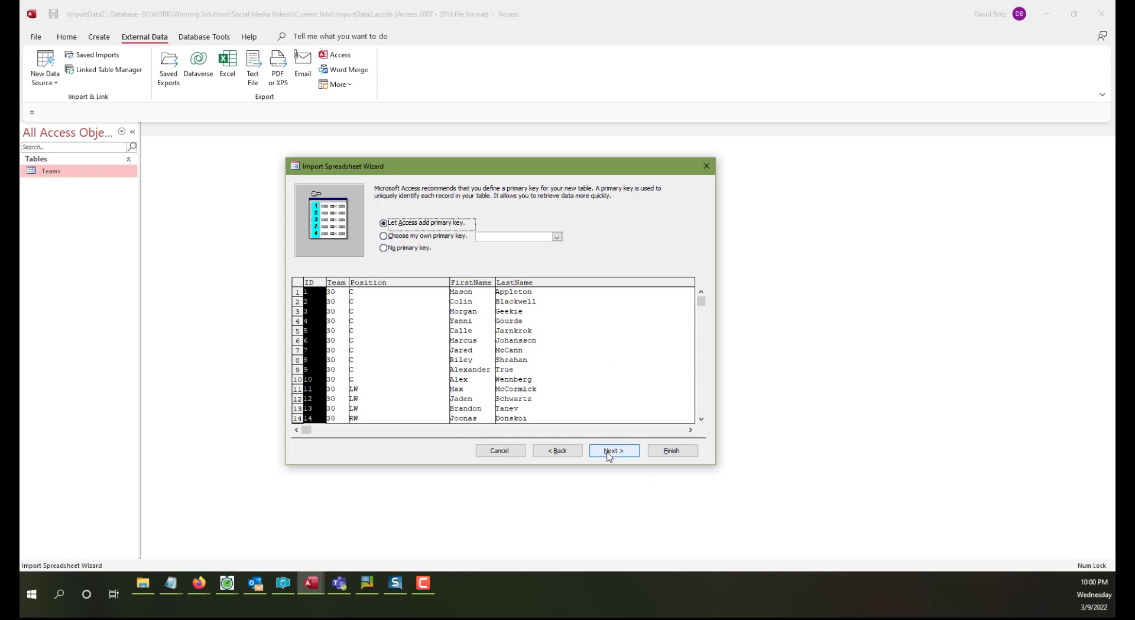
{"action": "left_click", "coordinate": [609, 451]}
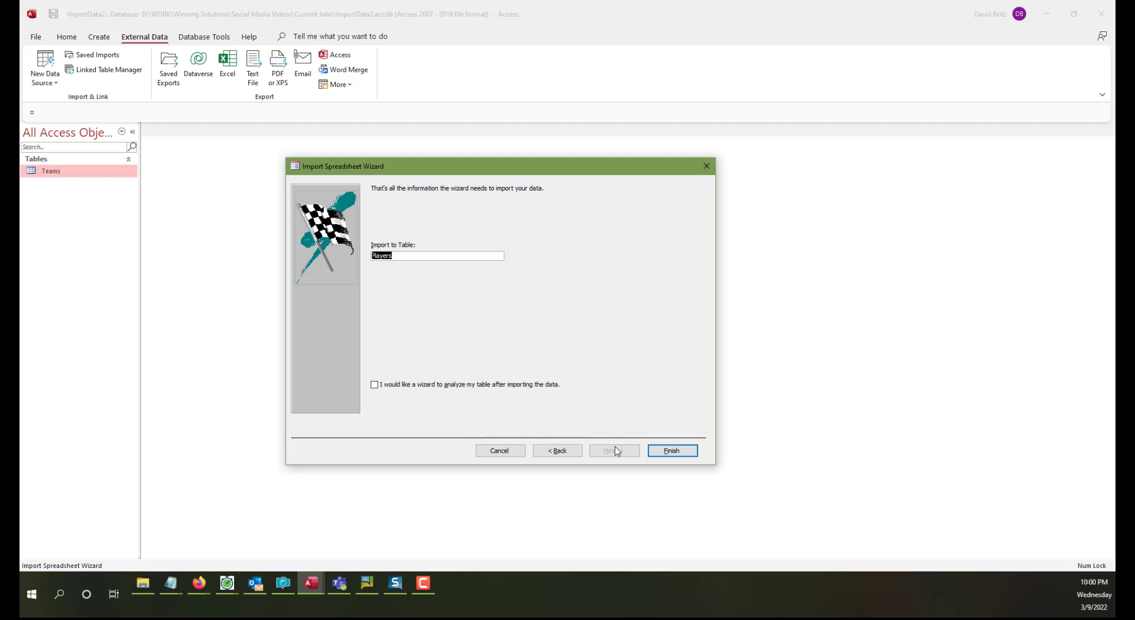
{"action": "left_click", "coordinate": [672, 453]}
- Skip saving the import steps and open the Players table in Design View
{"action": "left_click", "coordinate": [764, 428]}
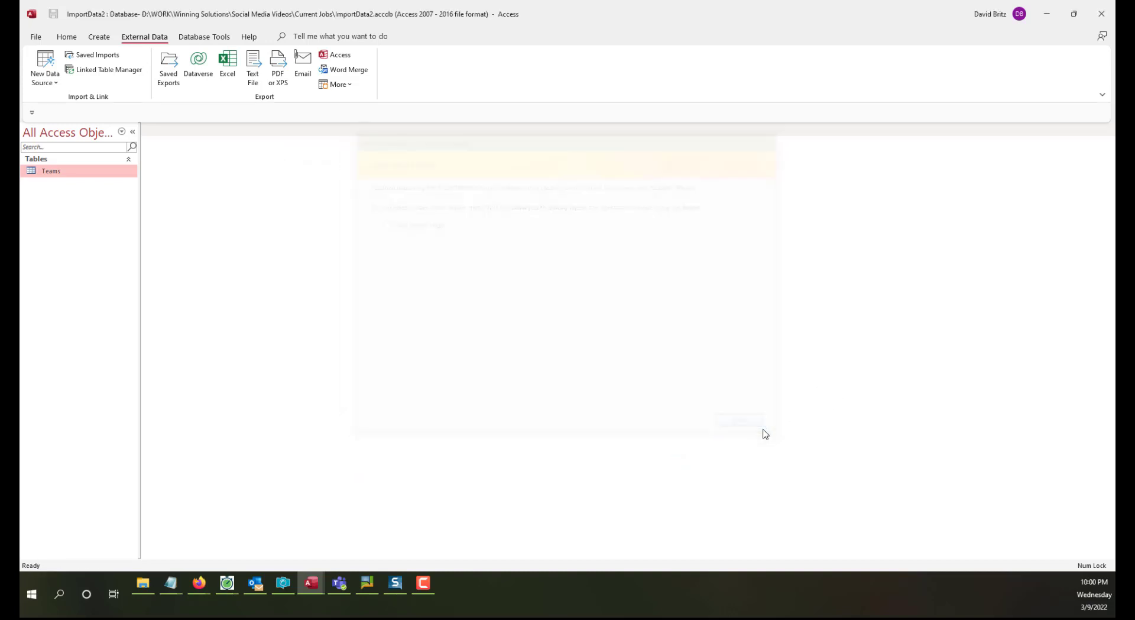
{"action": "left_click", "coordinate": [65, 171]}
{"action": "right_click", "coordinate": [65, 171]}
{"action": "left_click", "coordinate": [81, 190]}
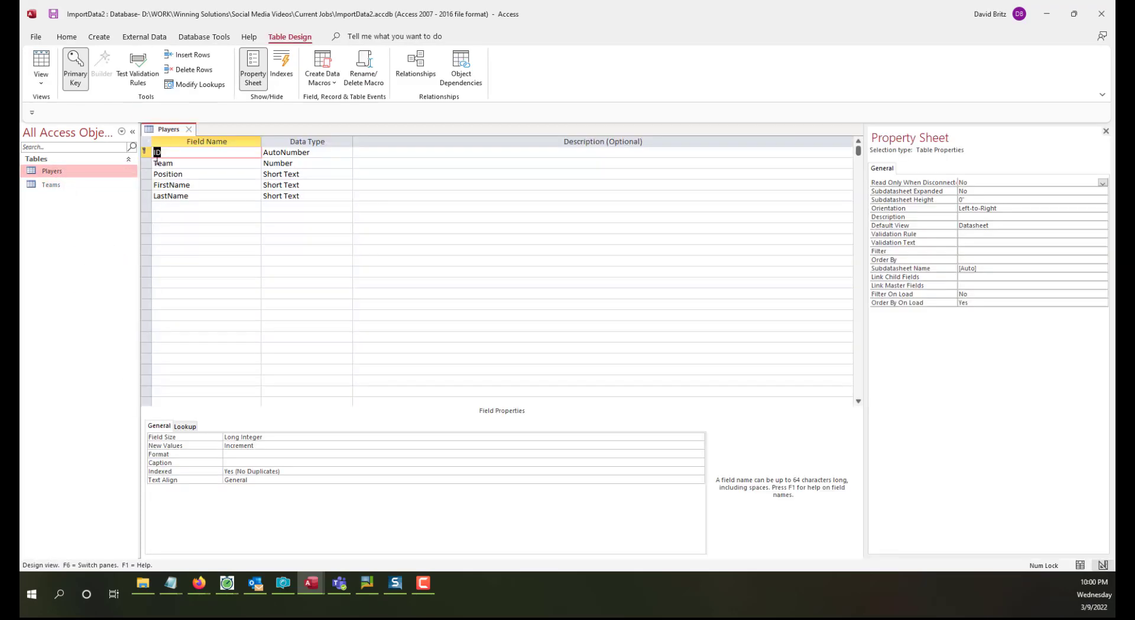
- Rename the ID field to PlayerID, save, and show the player records in datasheet view
{"action": "left_click", "coordinate": [155, 154]}
{"action": "type", "text": "Player"}
{"action": "key", "text": "Tab"}
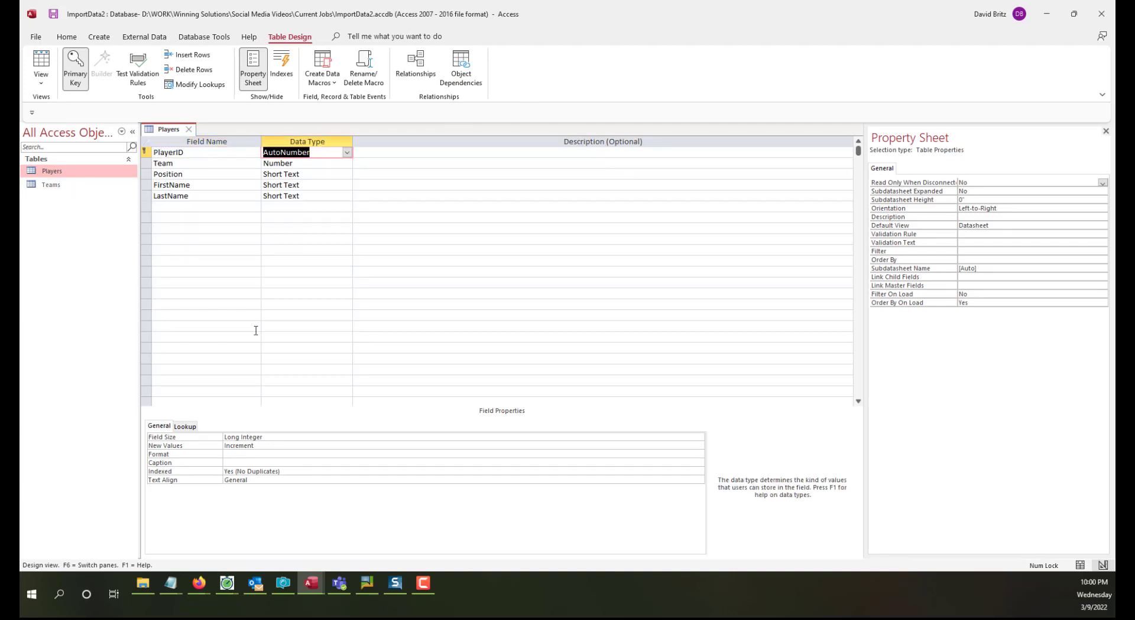
{"action": "left_click", "coordinate": [355, 267]}
{"action": "left_click", "coordinate": [41, 60]}
- Save the table design changes and scroll through the Players records
{"action": "left_click", "coordinate": [548, 326]}
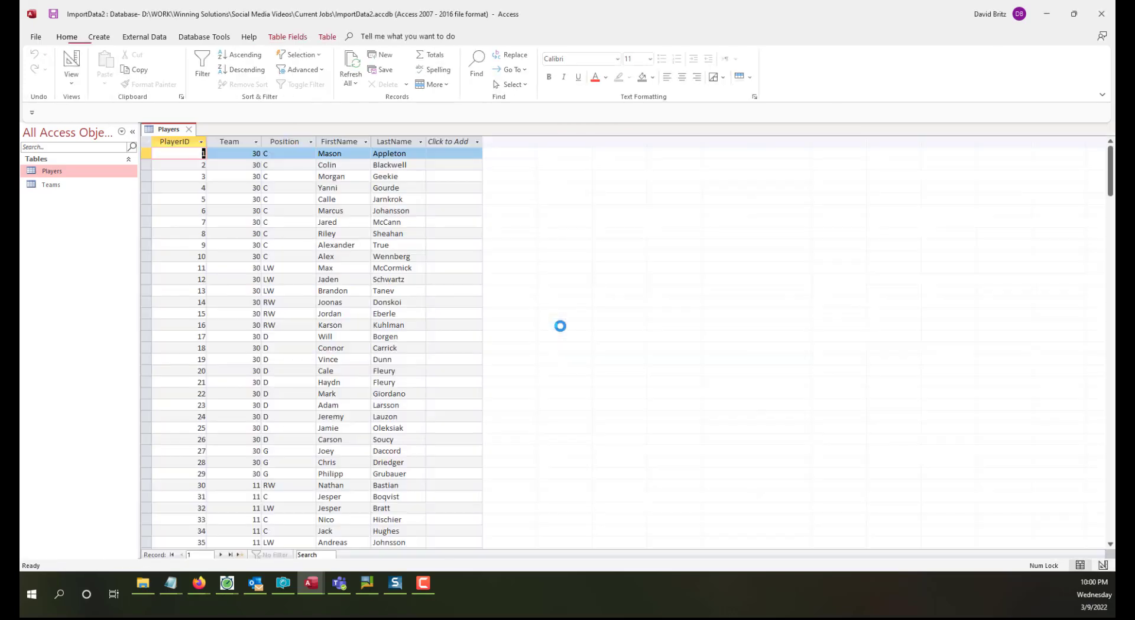
{"action": "scroll", "coordinate": [307, 455], "scroll_direction": "down", "scroll_amount": 9}
{"action": "scroll", "coordinate": [304, 450], "scroll_direction": "up", "scroll_amount": 10}
{"action": "scroll", "coordinate": [254, 434], "scroll_direction": "down", "scroll_amount": 2}
- Add a test player record with team 15, then delete it
{"action": "left_click", "coordinate": [249, 426]}
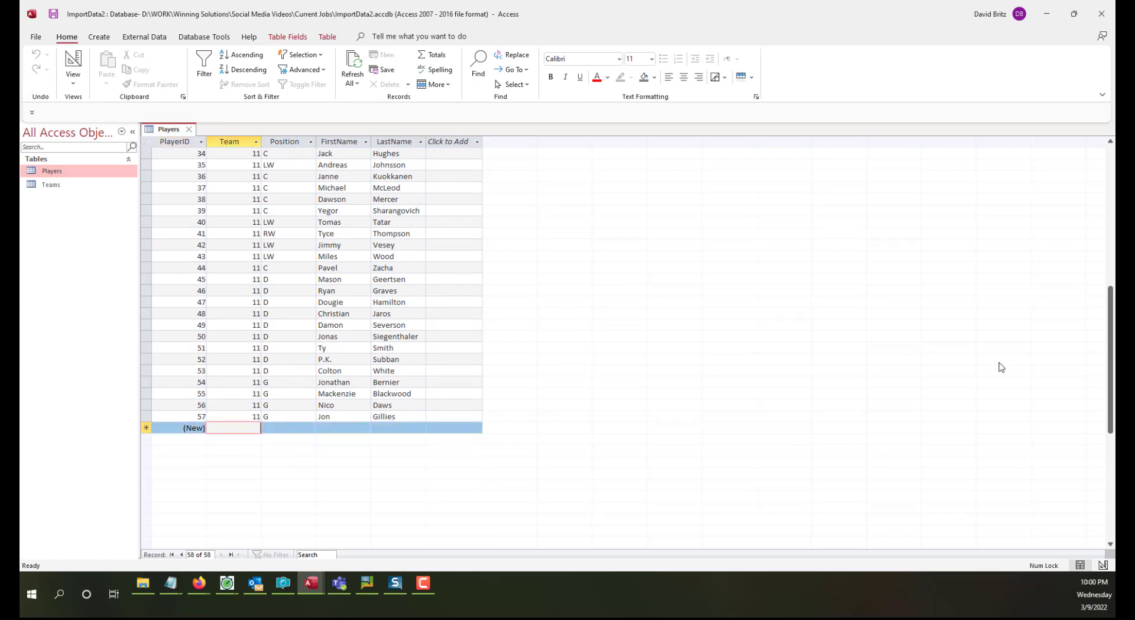
{"action": "type", "text": "15"}
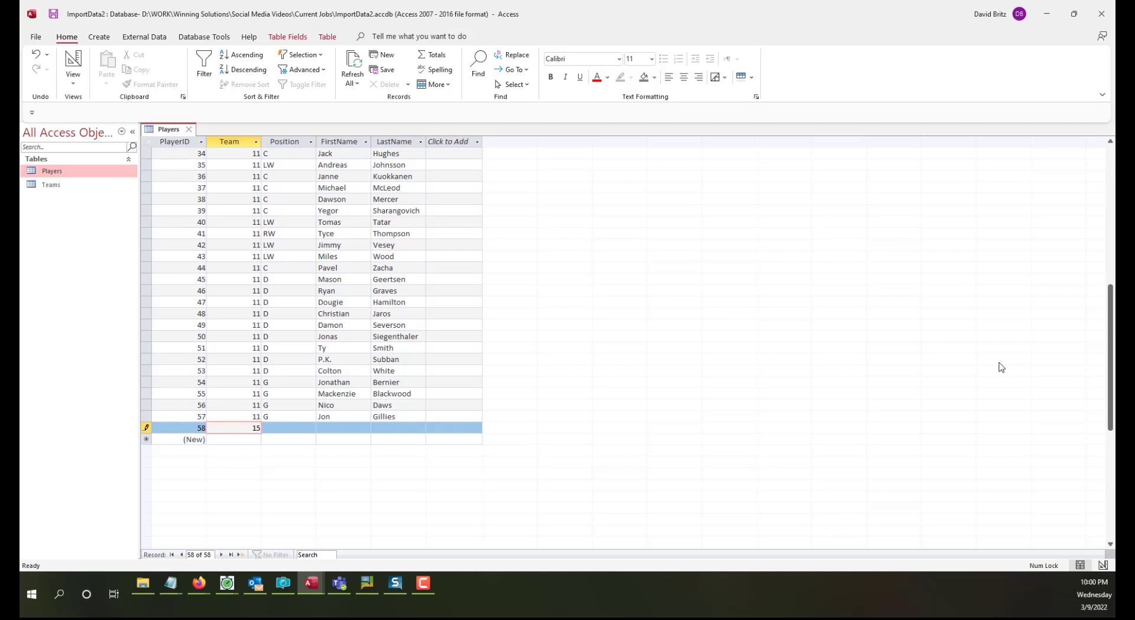
{"action": "key", "text": "ctrl+plus"}
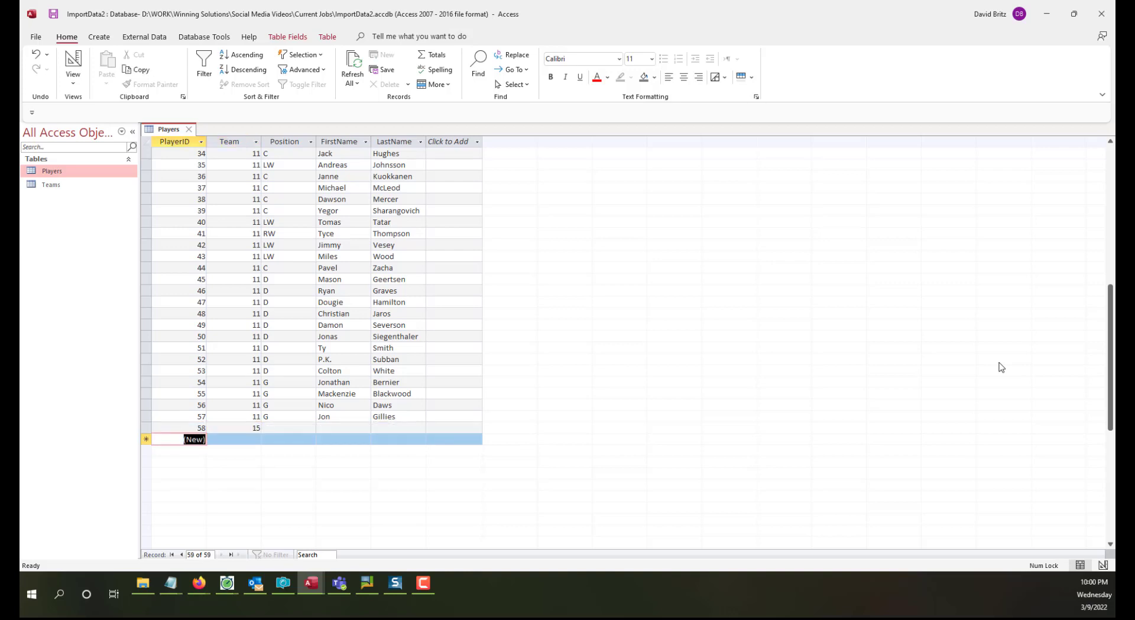
{"action": "key", "text": "ctrl+minus"}
{"action": "key", "text": "Return"}
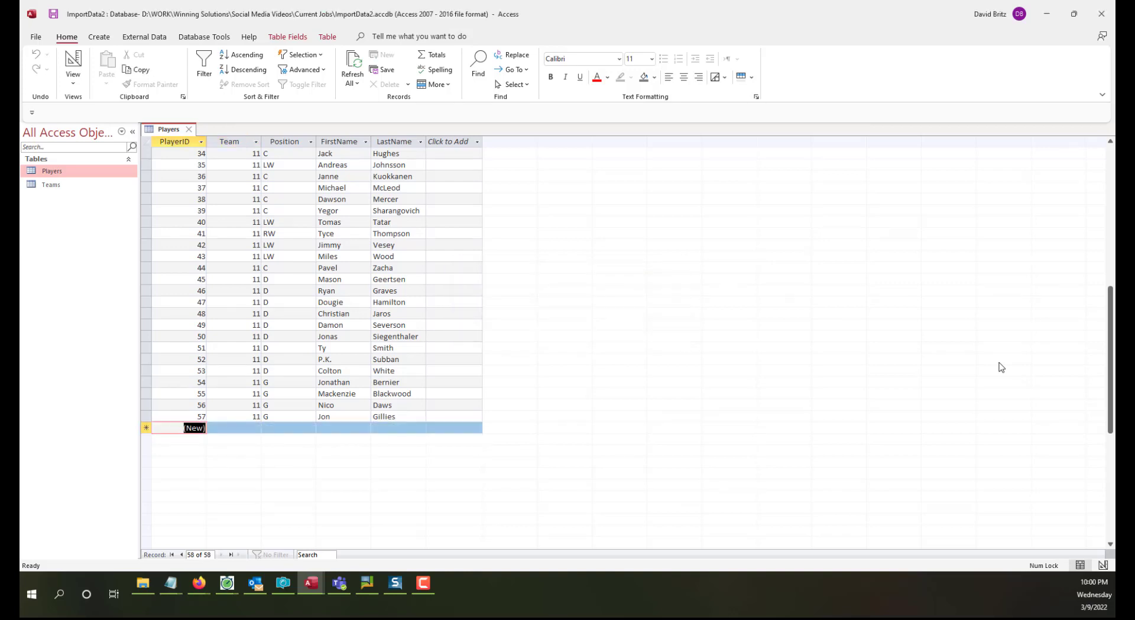
- Enter a test record with team 19 and delete it, leaving 58 player records
{"action": "key", "text": "Tab"}
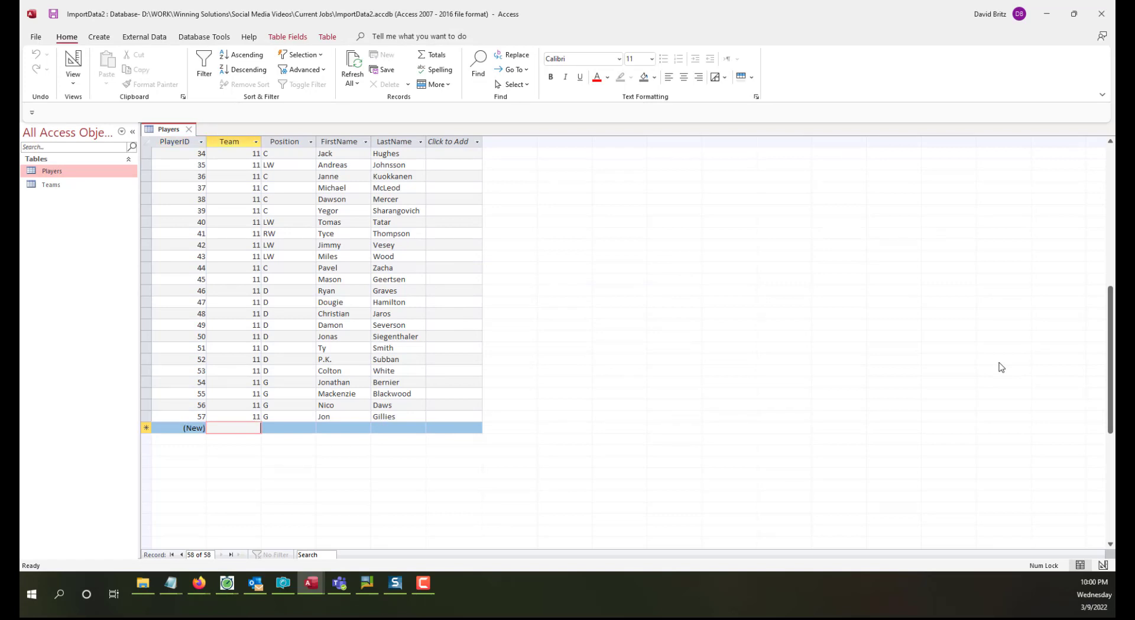
{"action": "type", "text": "19"}
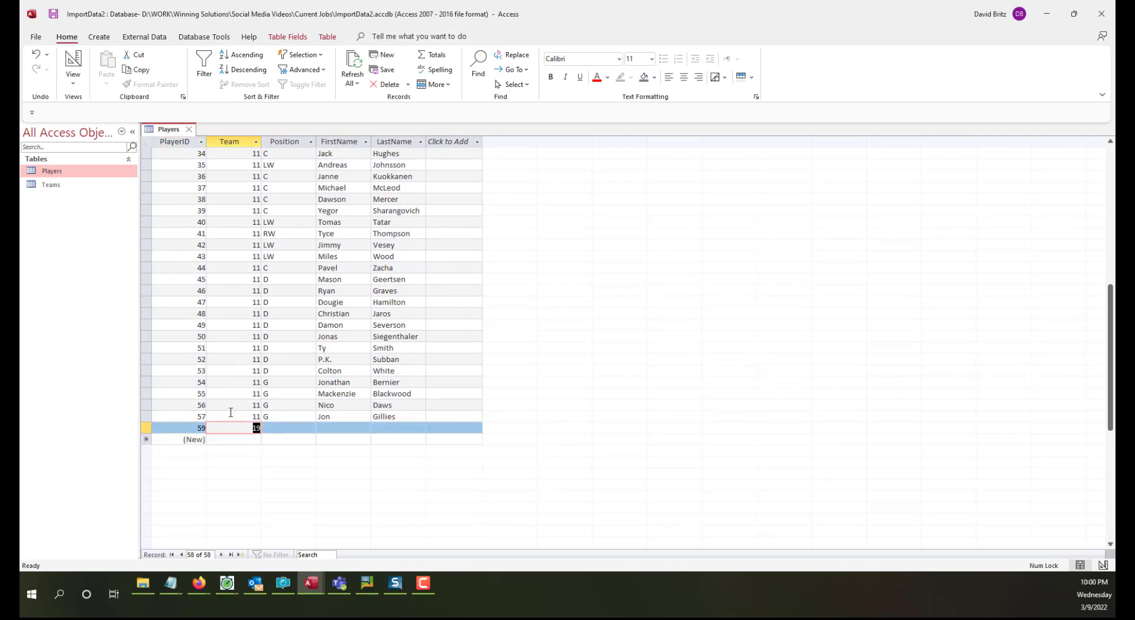
{"action": "left_click", "coordinate": [147, 428]}
{"action": "right_click", "coordinate": [146, 428]}
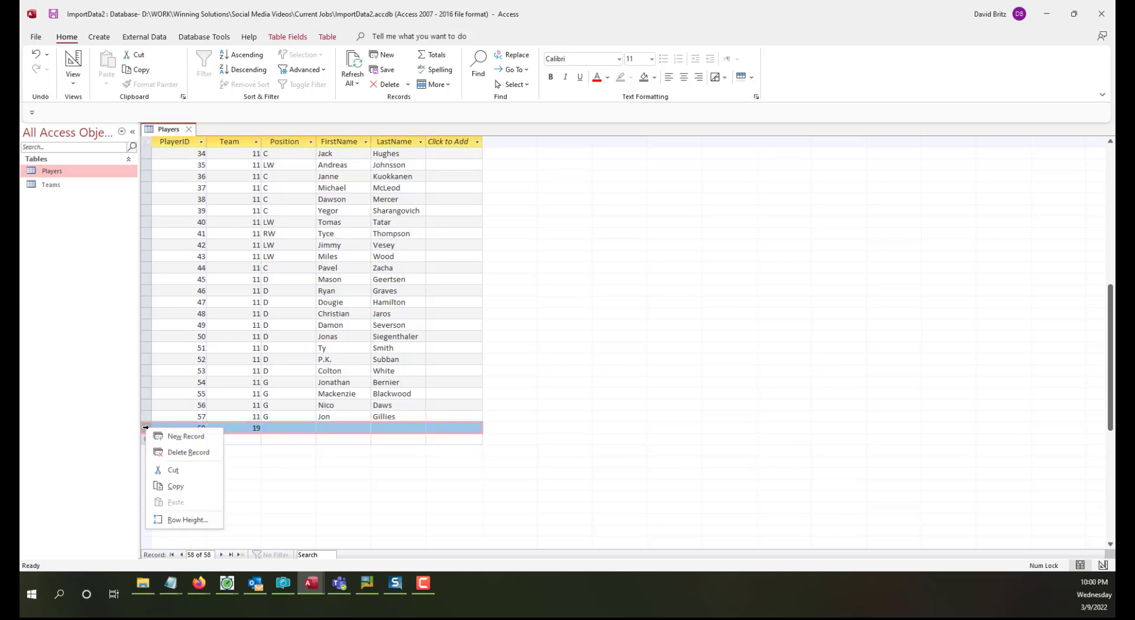
{"action": "left_click", "coordinate": [181, 452]}
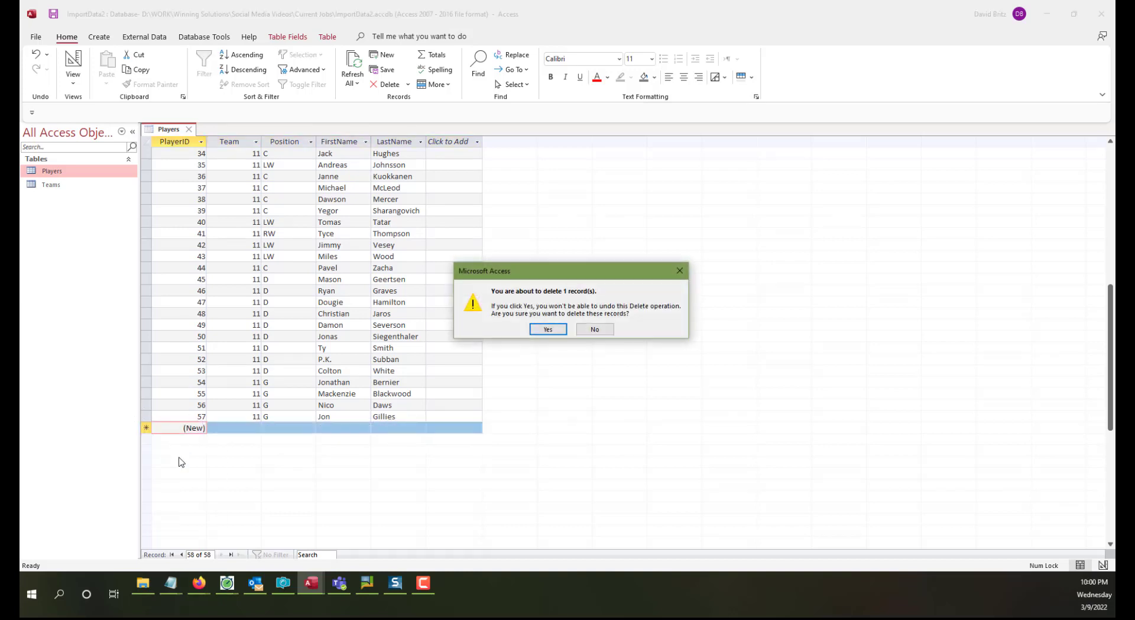
{"action": "left_click", "coordinate": [548, 329]}
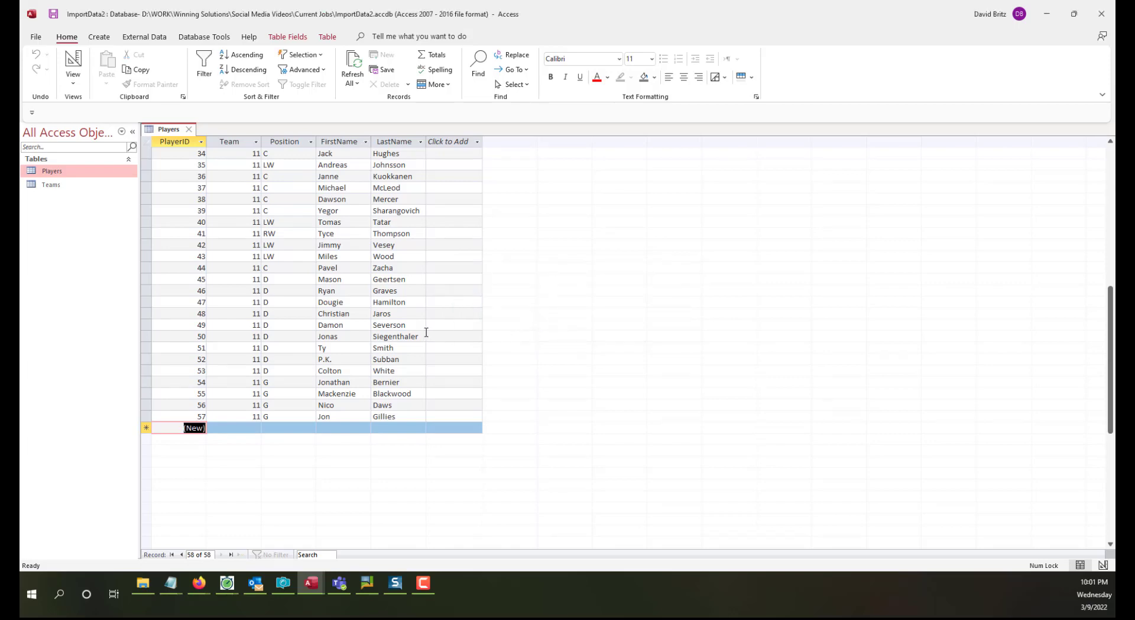
{"action": "scroll", "coordinate": [443, 335], "scroll_direction": "up", "scroll_amount": 11}
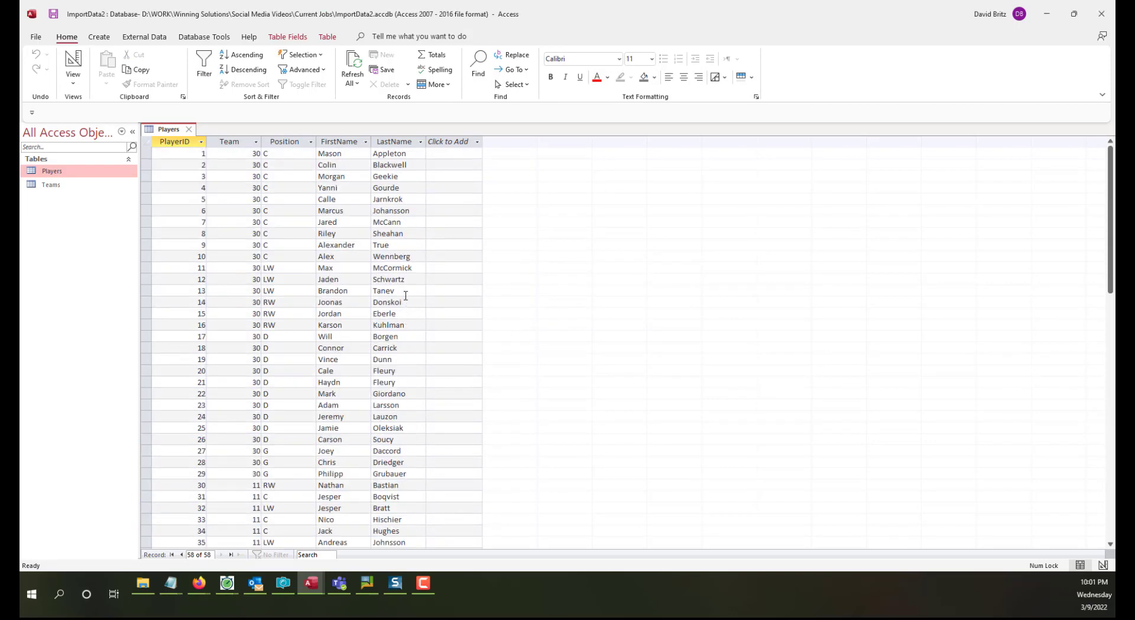
{"action": "scroll", "coordinate": [405, 291], "scroll_direction": "down", "scroll_amount": 15}
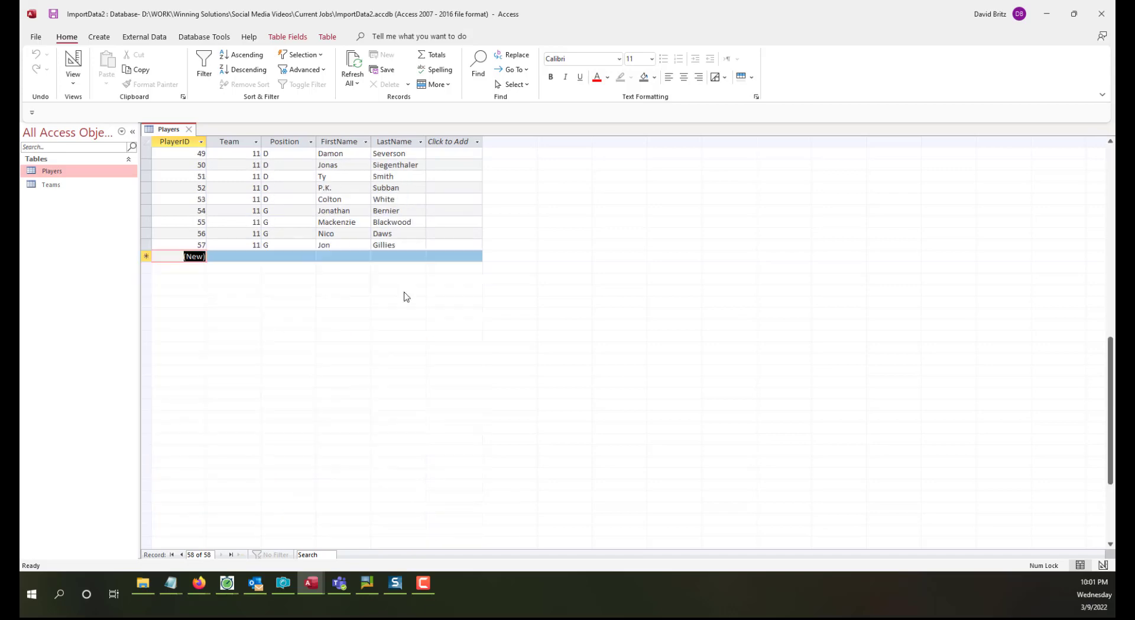
{"action": "scroll", "coordinate": [403, 296], "scroll_direction": "up", "scroll_amount": 15}
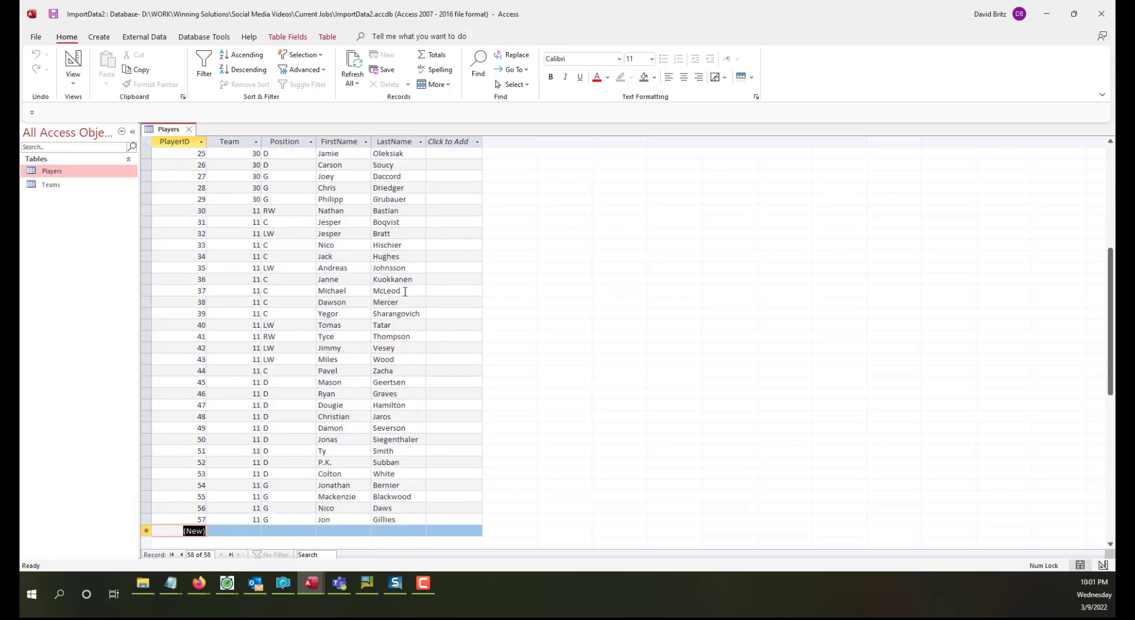
- Close Players, open the Relationships layout and remove the three MSys system tables
{"action": "left_click", "coordinate": [189, 130]}
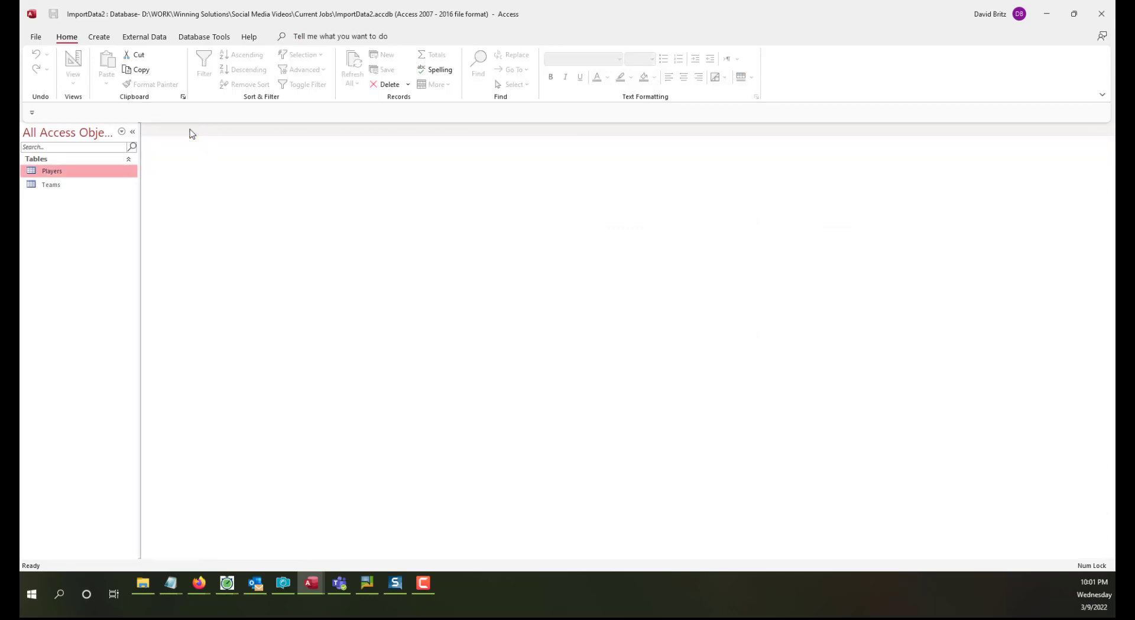
{"action": "left_click", "coordinate": [204, 38]}
{"action": "left_click", "coordinate": [177, 76]}
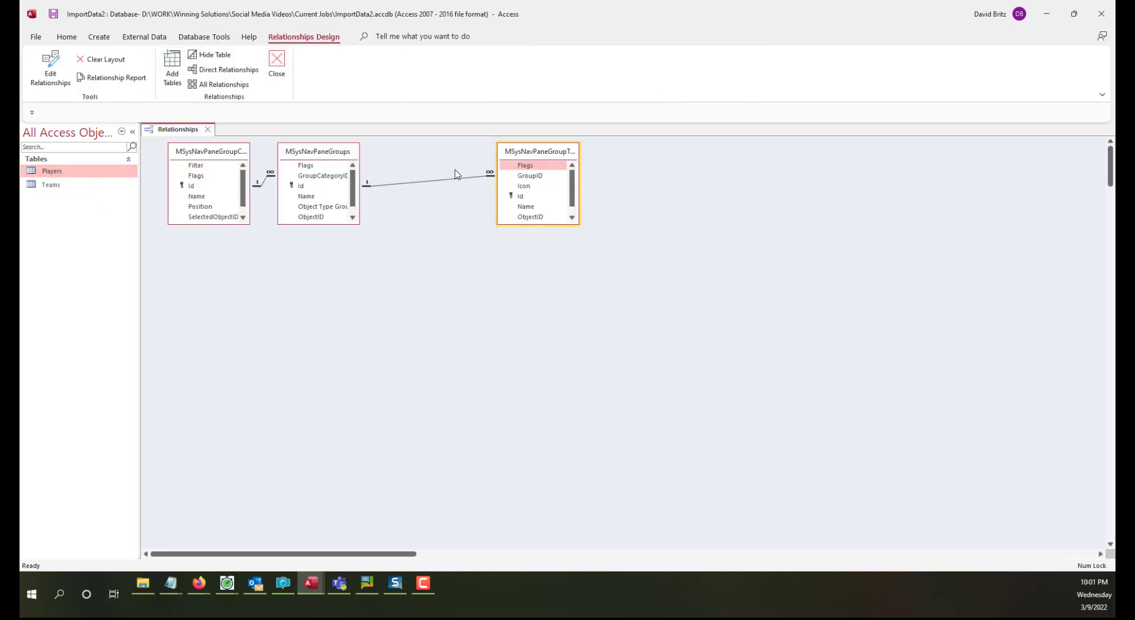
{"action": "left_click_drag", "start_coordinate": [684, 334], "coordinate": [131, 135]}
{"action": "key", "text": "Delete"}
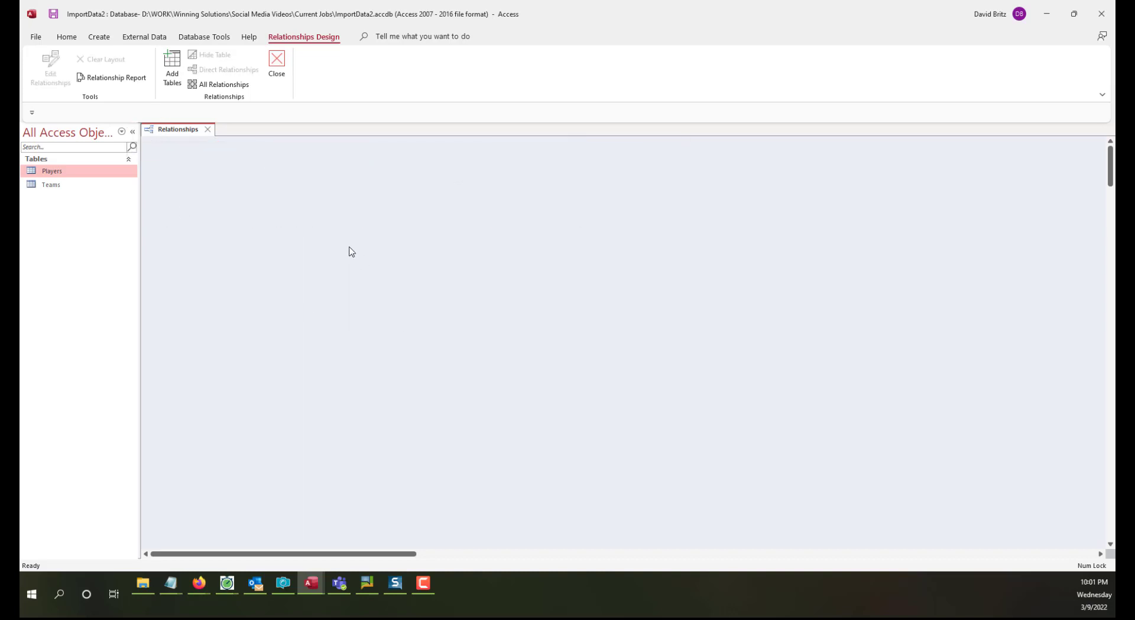
- Add Players and Teams to the layout and drag Teams' TeamID onto Players' Team
{"action": "right_click", "coordinate": [350, 248]}
{"action": "left_click", "coordinate": [382, 261]}
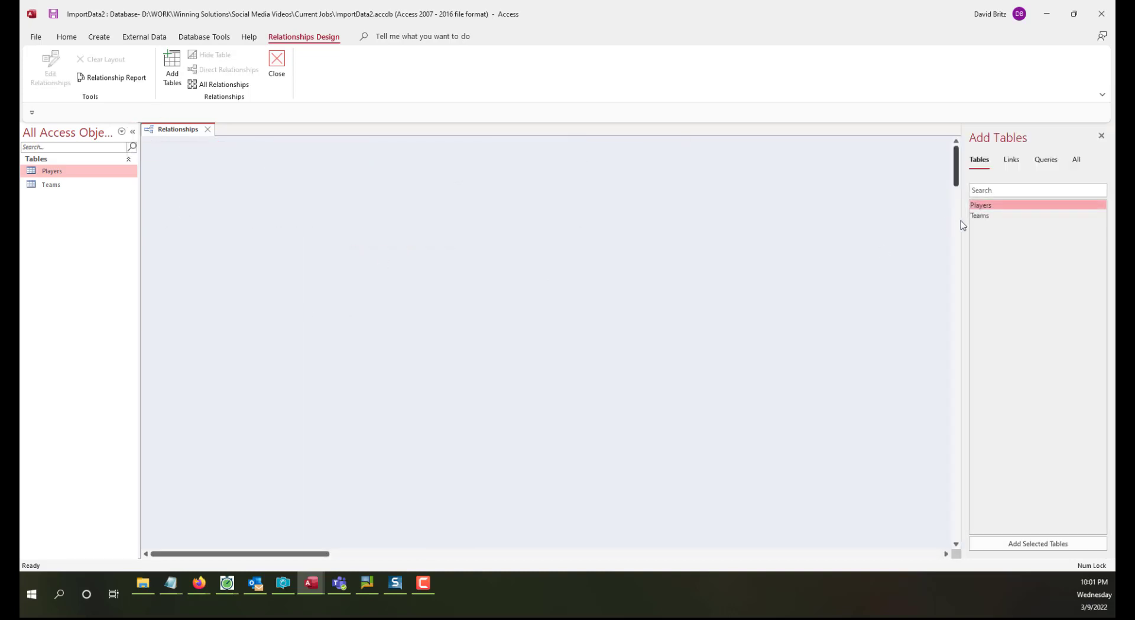
{"action": "left_click", "coordinate": [985, 216], "text": "shift"}
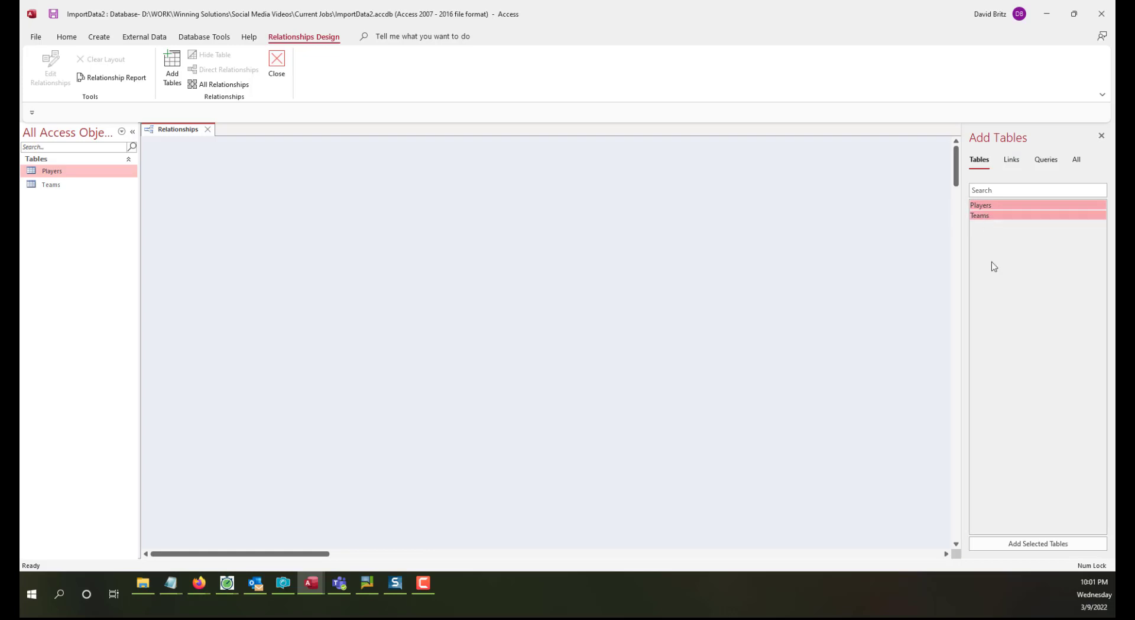
{"action": "left_click", "coordinate": [1035, 543]}
{"action": "left_click", "coordinate": [467, 252]}
{"action": "left_click", "coordinate": [1101, 137]}
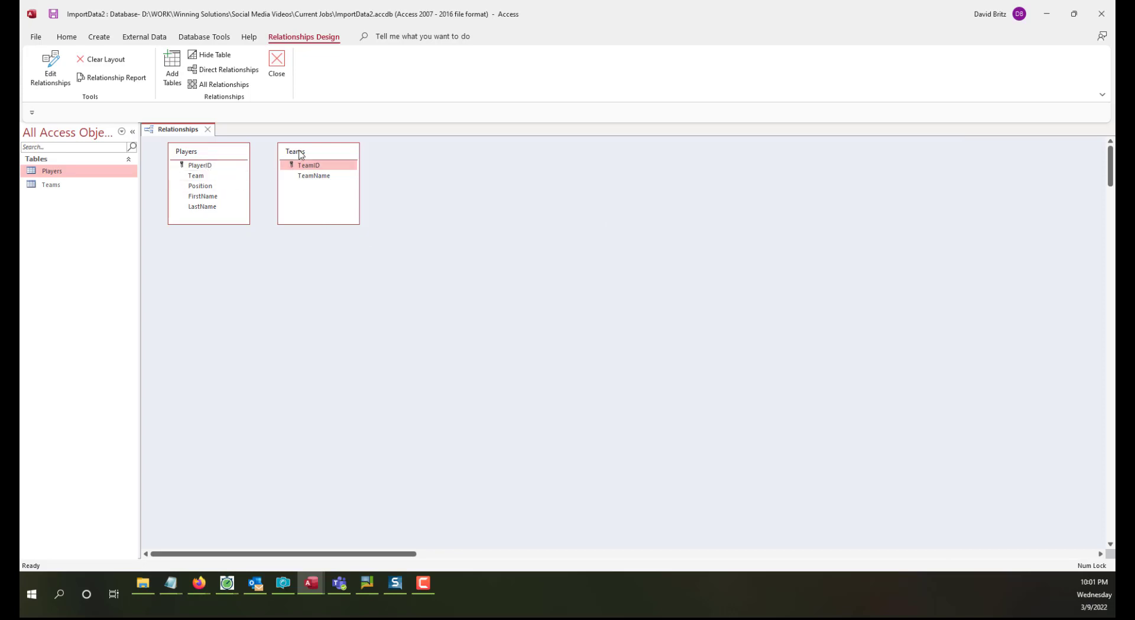
{"action": "left_click_drag", "start_coordinate": [296, 152], "coordinate": [193, 176]}
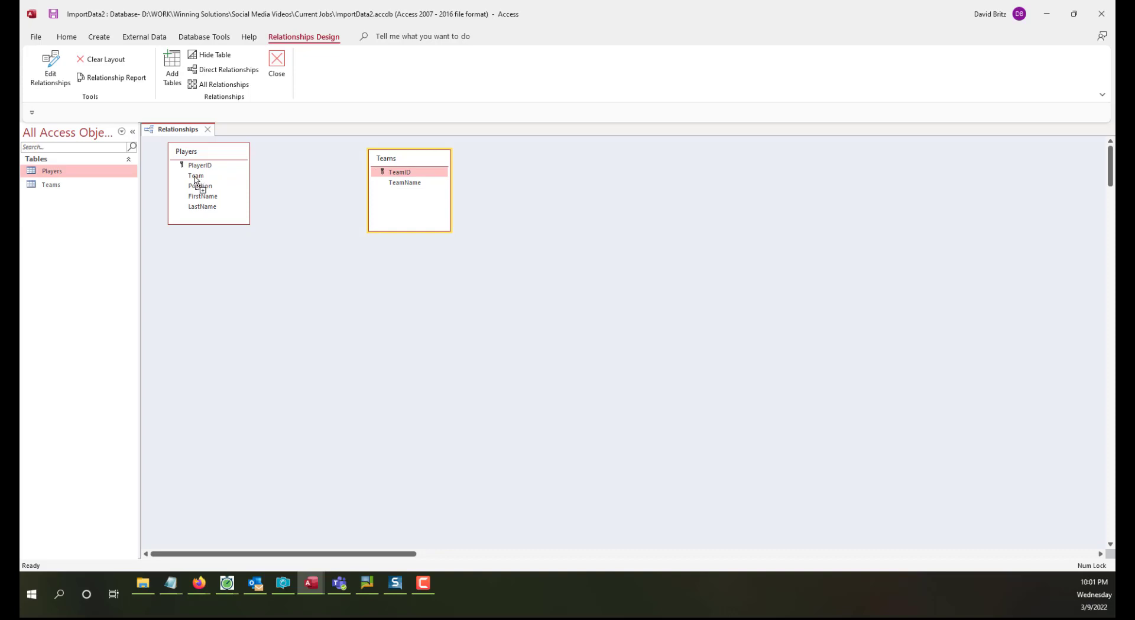
{"action": "left_click_drag", "start_coordinate": [195, 179], "coordinate": [195, 179]}
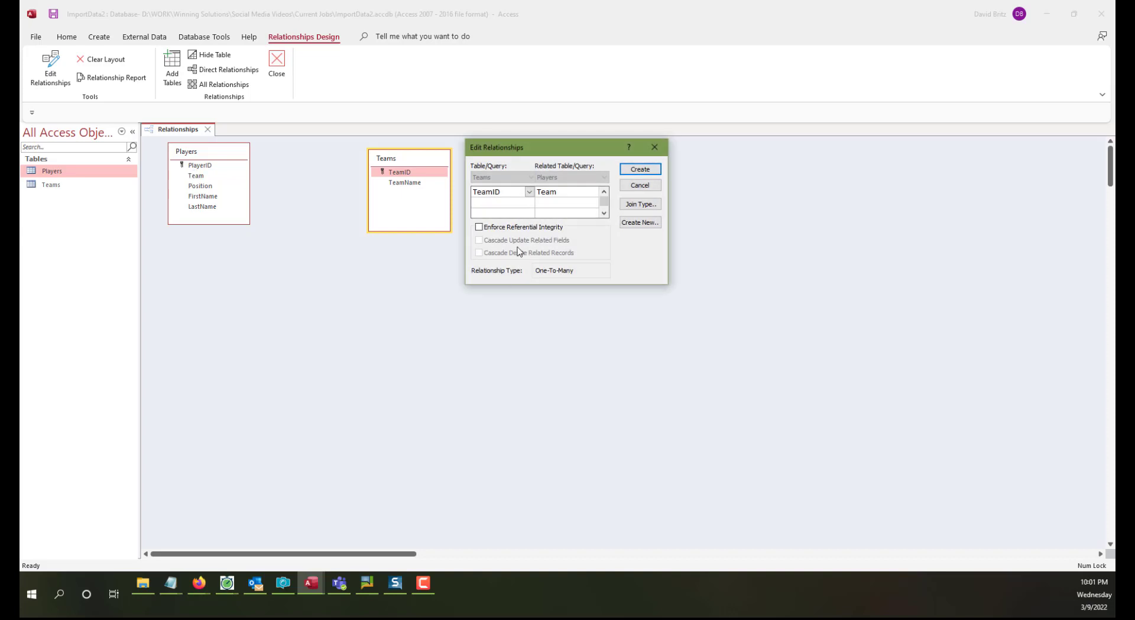
- Enforce referential integrity, create the TeamID-to-Team link, and save the Relationships layout on closing
{"action": "left_click", "coordinate": [516, 229]}
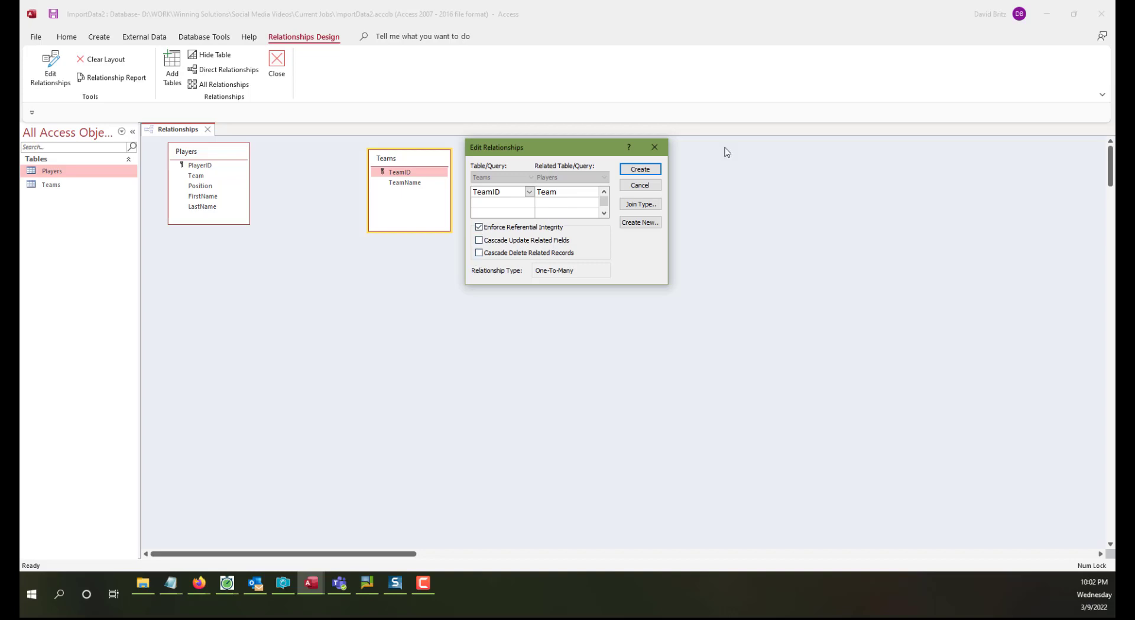
{"action": "left_click", "coordinate": [633, 170]}
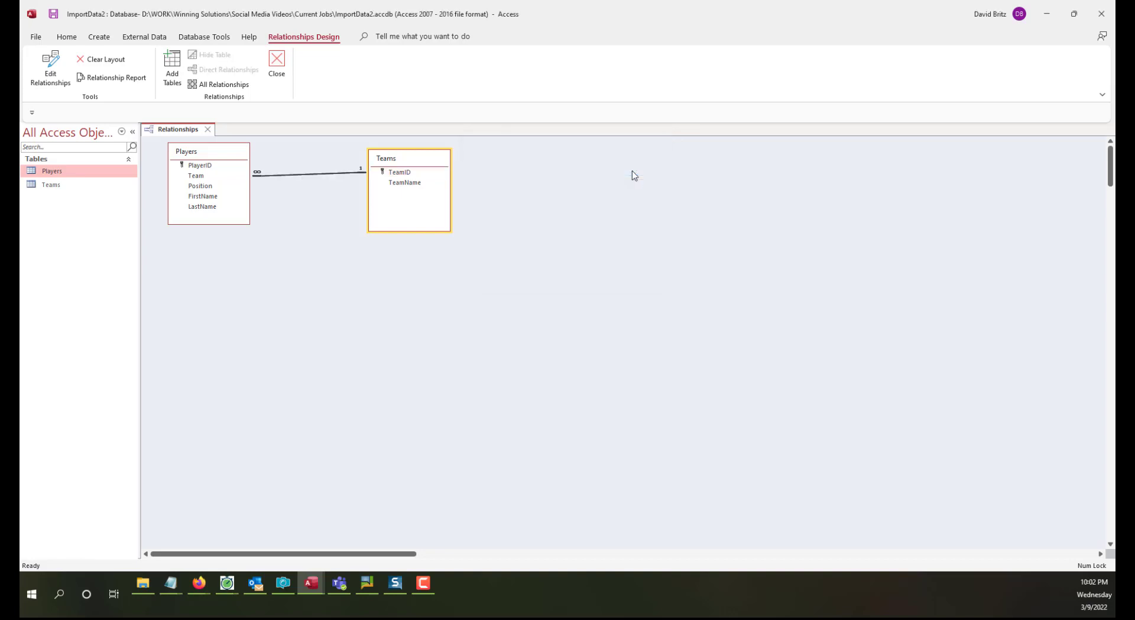
{"action": "left_click", "coordinate": [278, 66]}
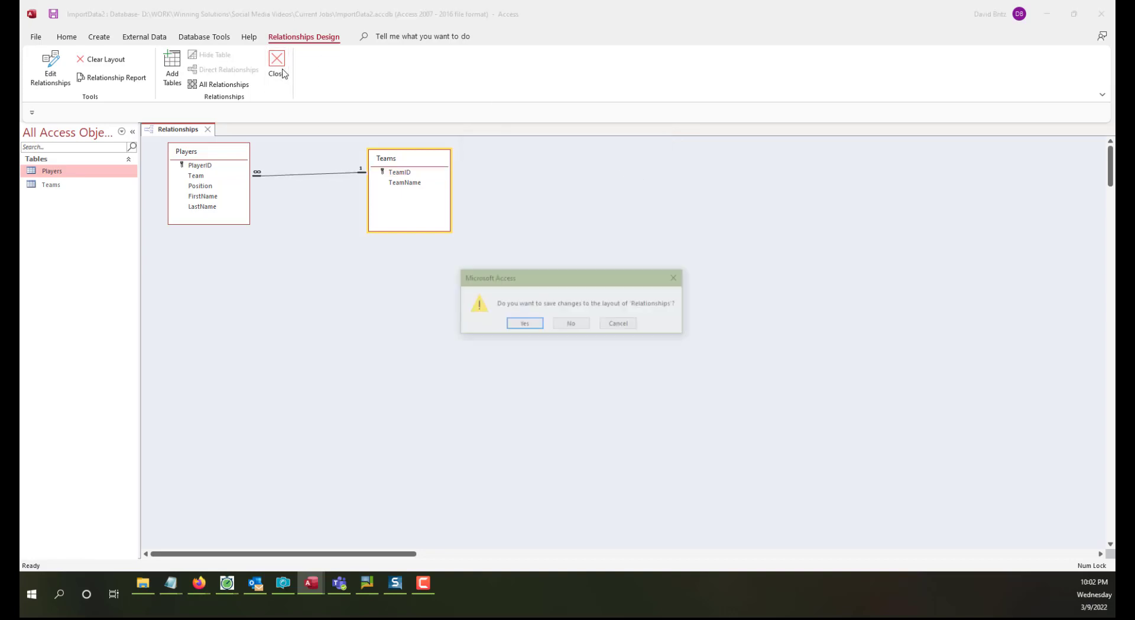
{"action": "left_click", "coordinate": [520, 324]}
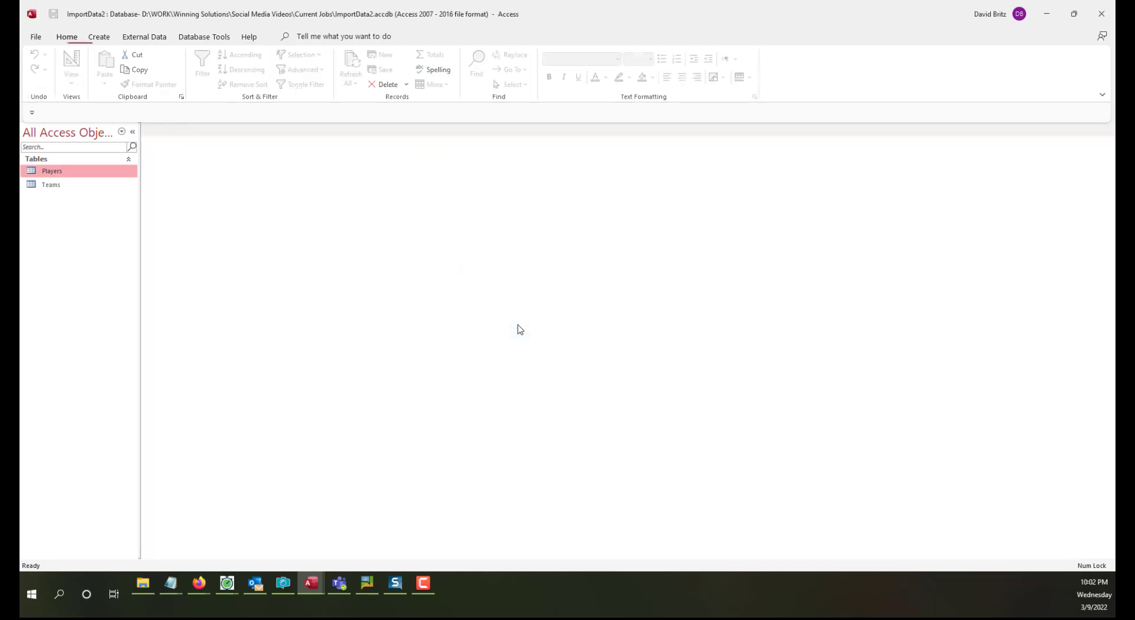
- Open Teams and expand then collapse the player subdatasheets for Boston Bruins, New Jersey Devils and Seattle Kraken
{"action": "double_click", "coordinate": [57, 185]}
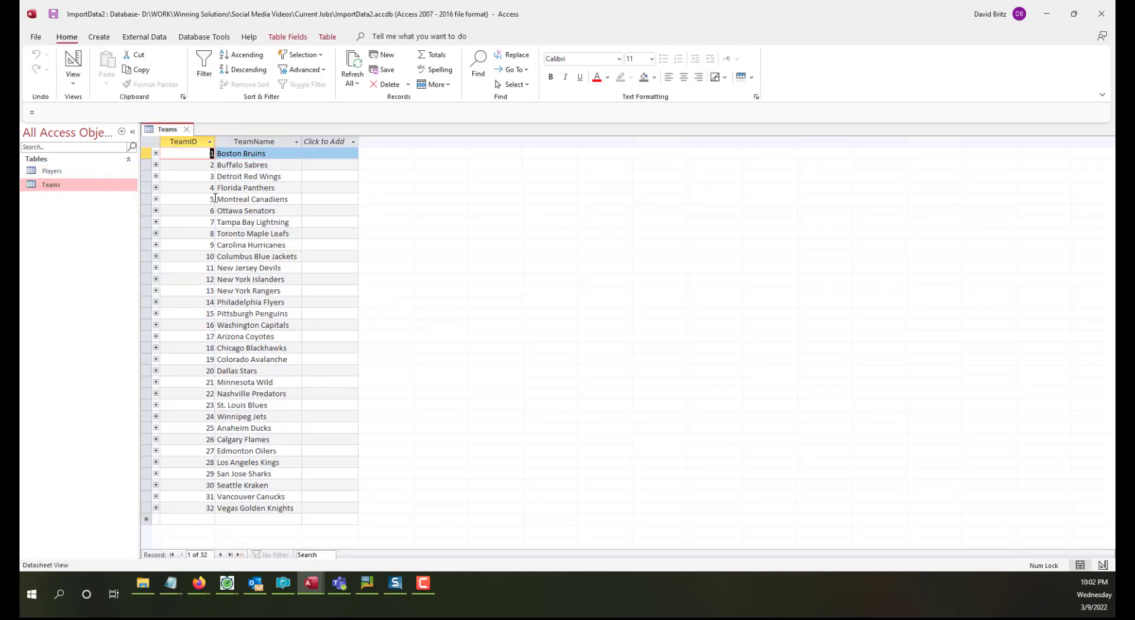
{"action": "left_click", "coordinate": [156, 154]}
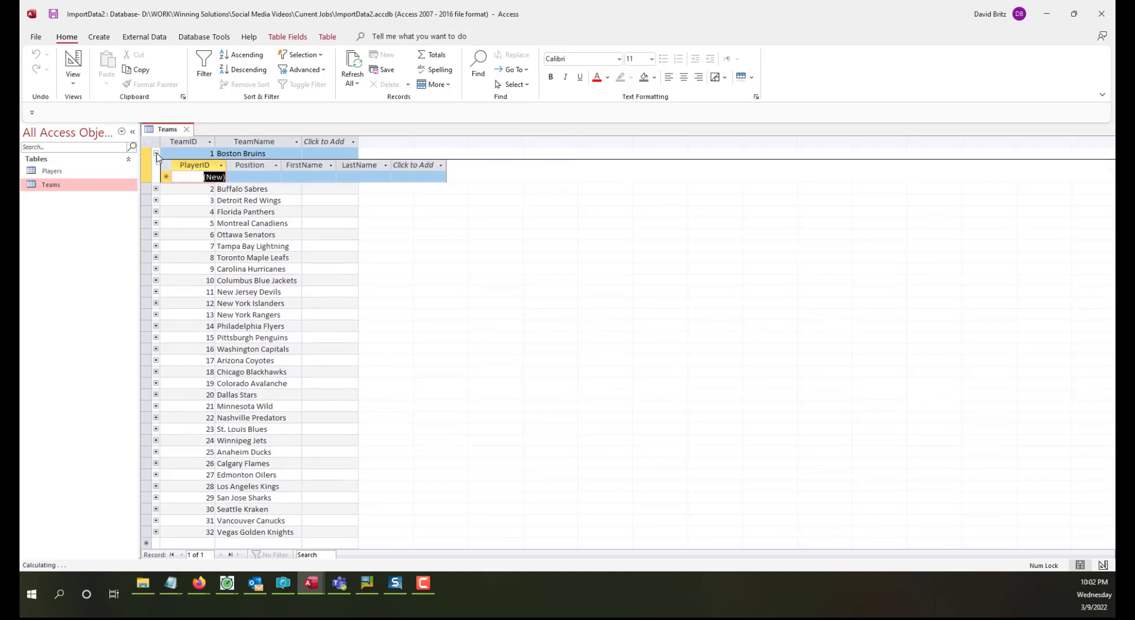
{"action": "left_click", "coordinate": [156, 154]}
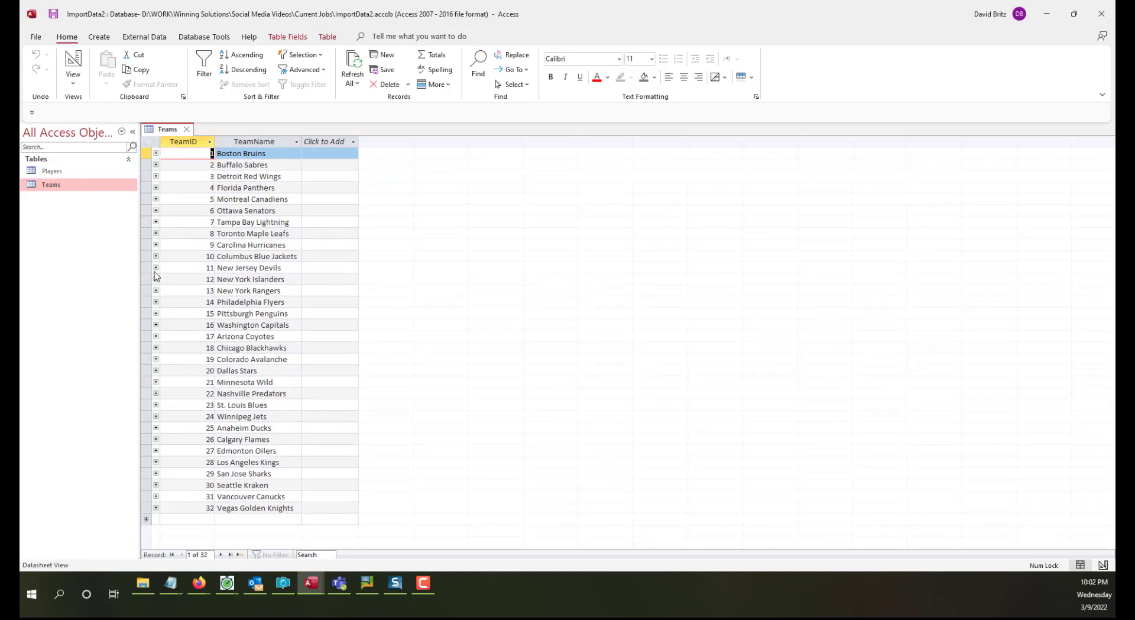
{"action": "left_click", "coordinate": [156, 267]}
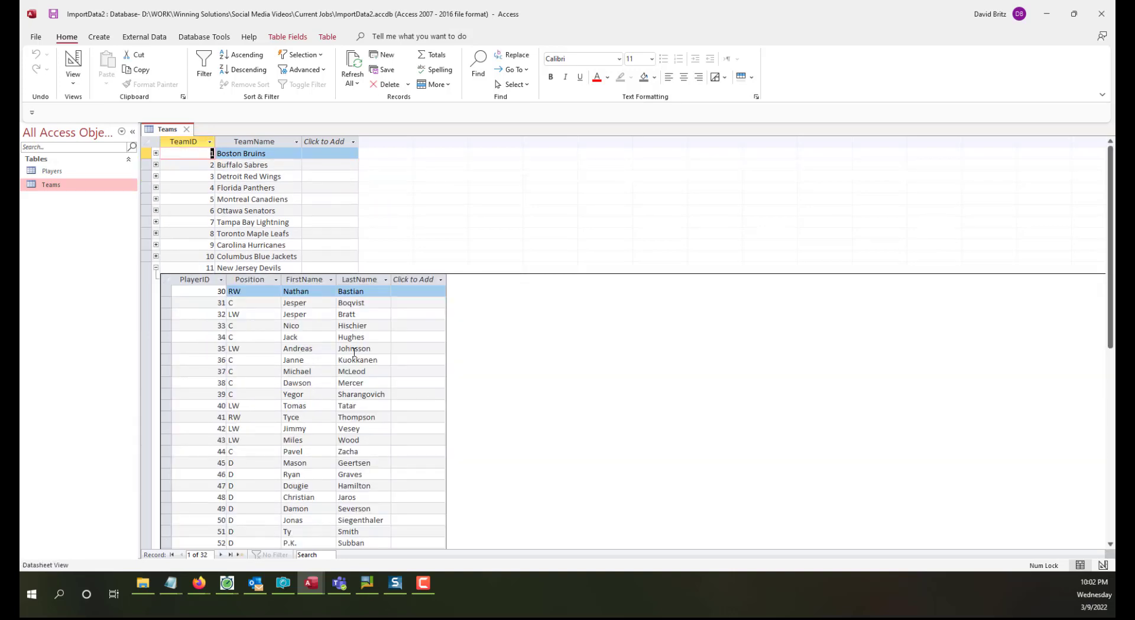
{"action": "left_click", "coordinate": [156, 268]}
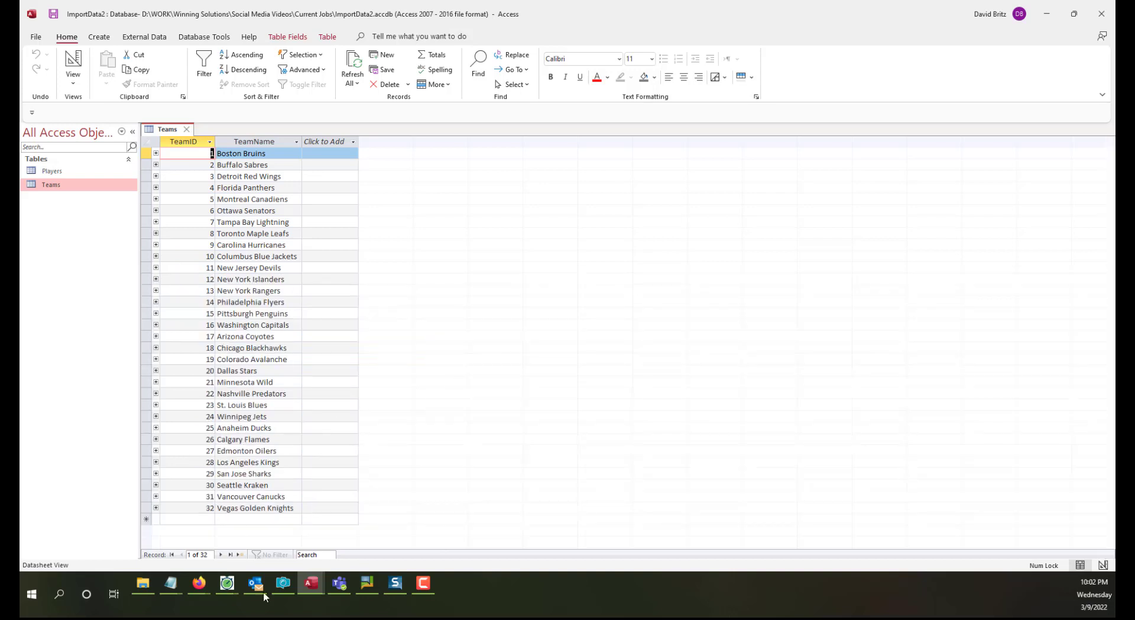
{"action": "left_click", "coordinate": [156, 485]}
{"action": "scroll", "coordinate": [441, 467], "scroll_direction": "down", "scroll_amount": 1}
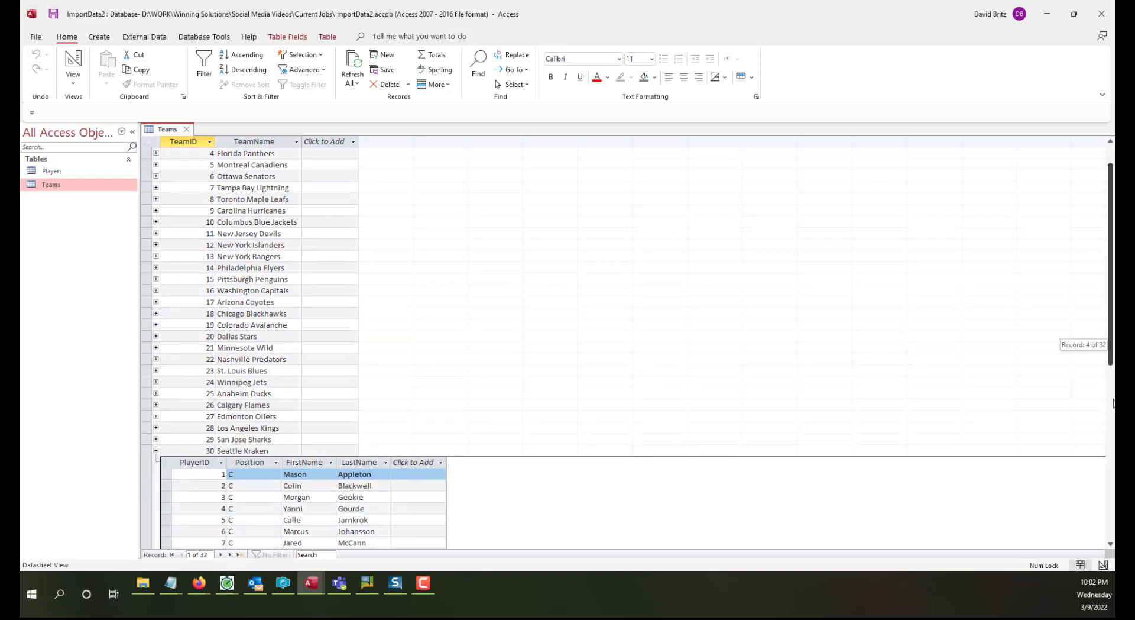
{"action": "scroll", "coordinate": [1001, 347], "scroll_direction": "down", "scroll_amount": 4}
{"action": "scroll", "coordinate": [189, 535], "scroll_direction": "down", "scroll_amount": 2}
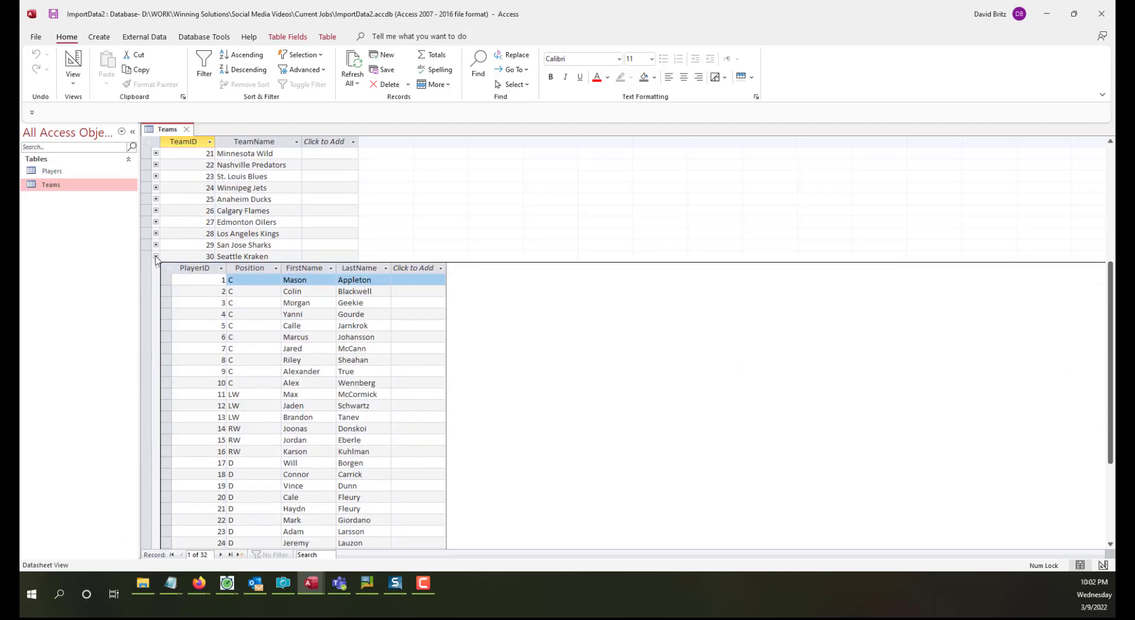
{"action": "left_click", "coordinate": [156, 256]}
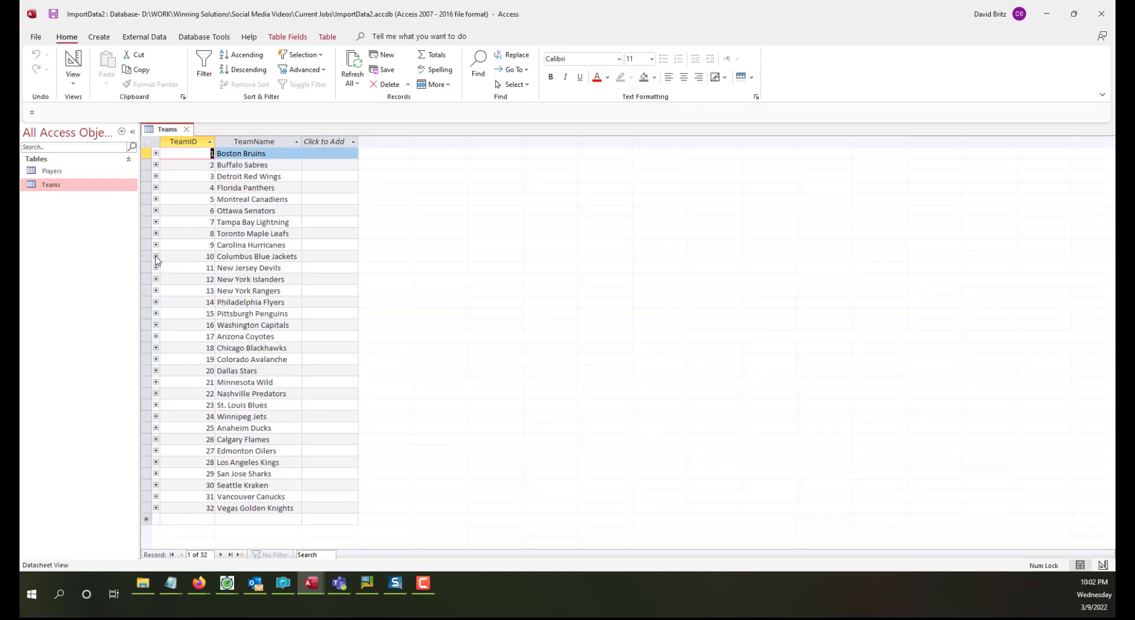
{"action": "left_click", "coordinate": [258, 211]}
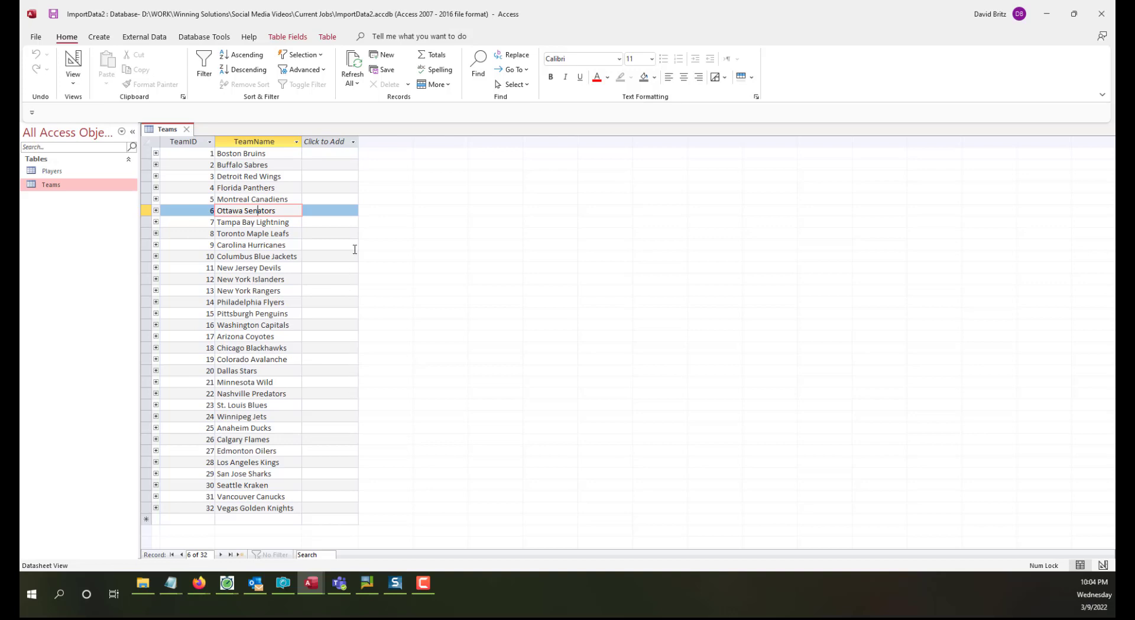
- Switch the selection between Players and Teams in the navigation pane, then close the Teams datasheet
{"action": "left_click", "coordinate": [84, 170]}
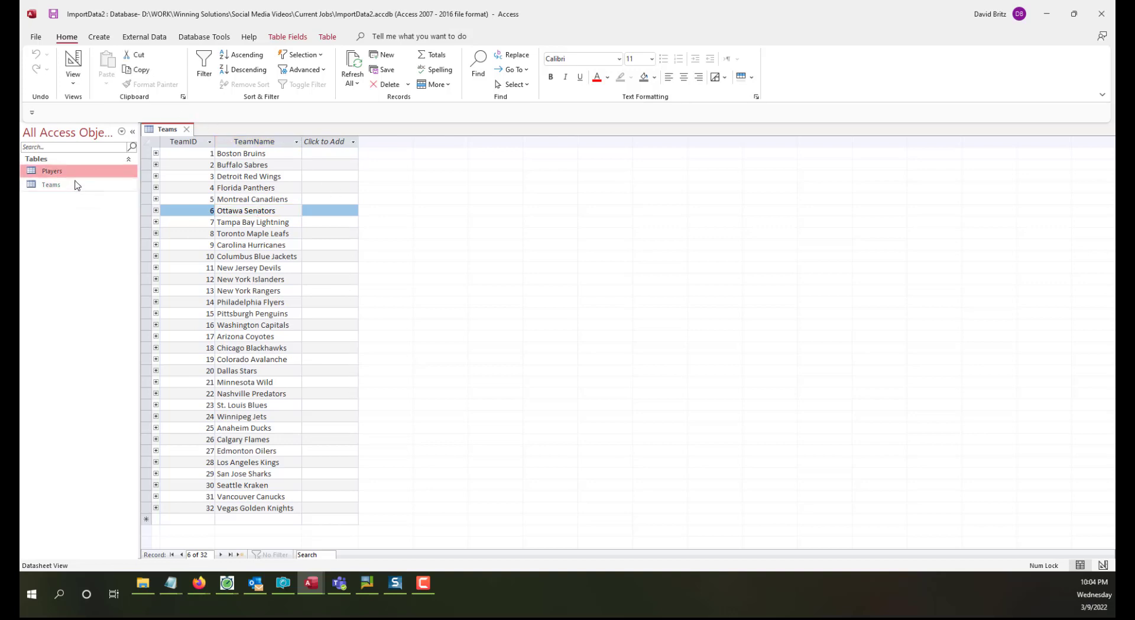
{"action": "left_click", "coordinate": [76, 185]}
{"action": "left_click", "coordinate": [83, 172]}
{"action": "left_click", "coordinate": [56, 185]}
{"action": "left_click", "coordinate": [57, 173]}
{"action": "left_click", "coordinate": [53, 185]}
{"action": "left_click", "coordinate": [55, 175]}
{"action": "left_click", "coordinate": [50, 187]}
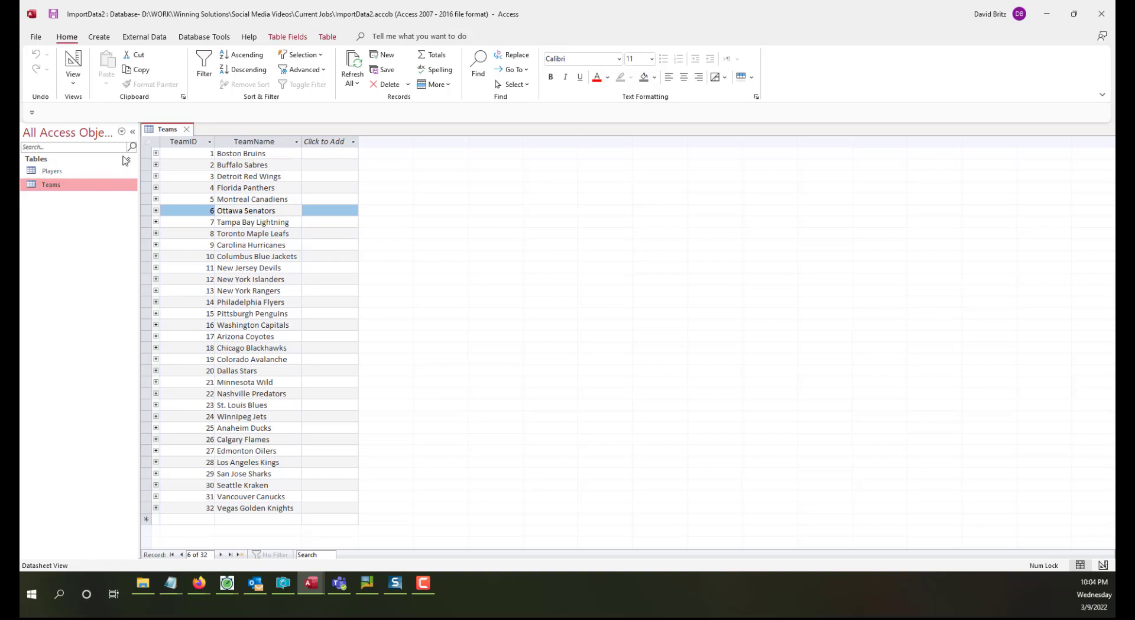
{"action": "left_click", "coordinate": [187, 129]}
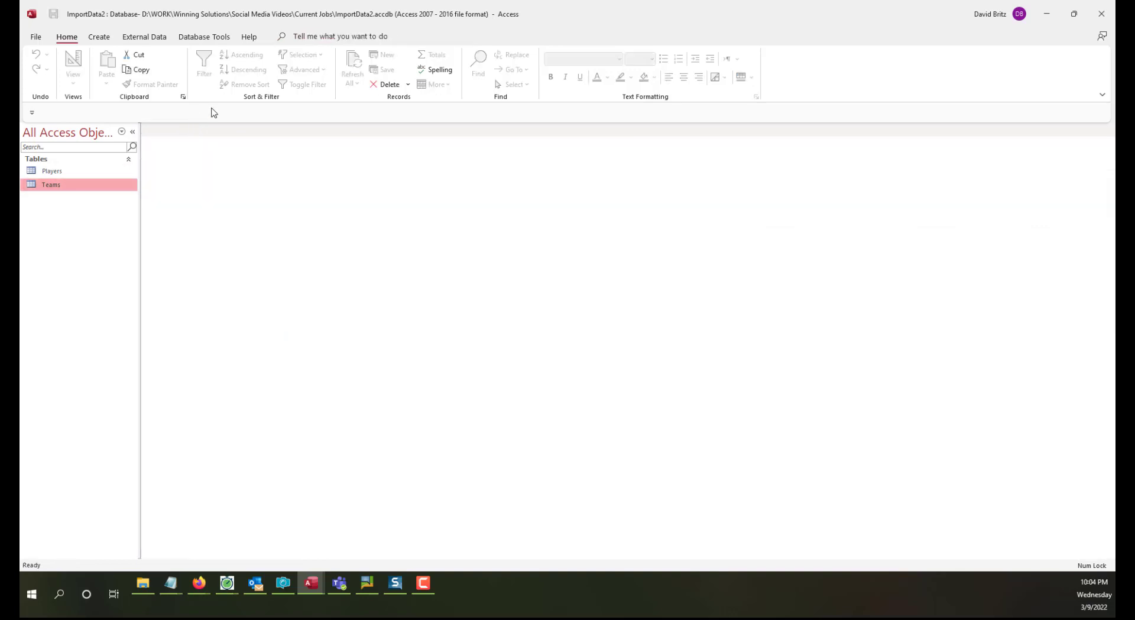